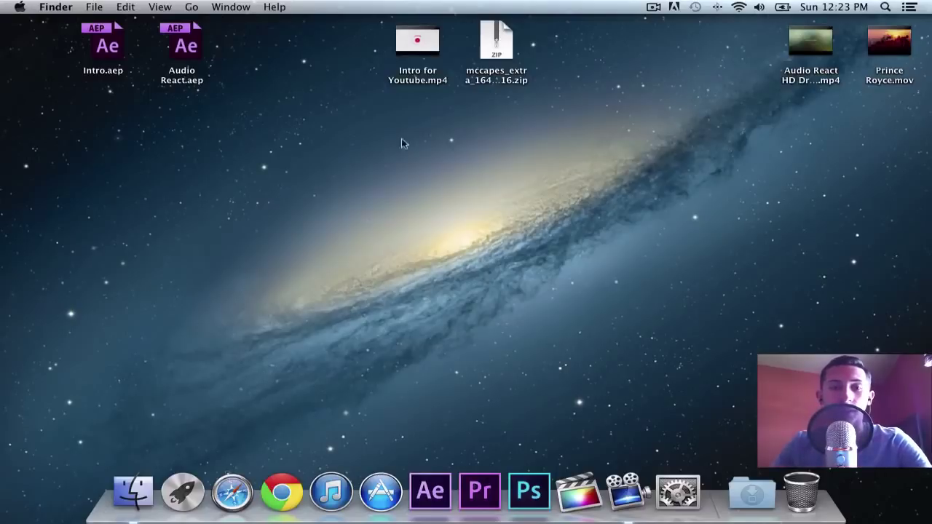
Launch After Effects and decline sharing anonymous usage data in the Help Improve prompt
left_click(429, 491)
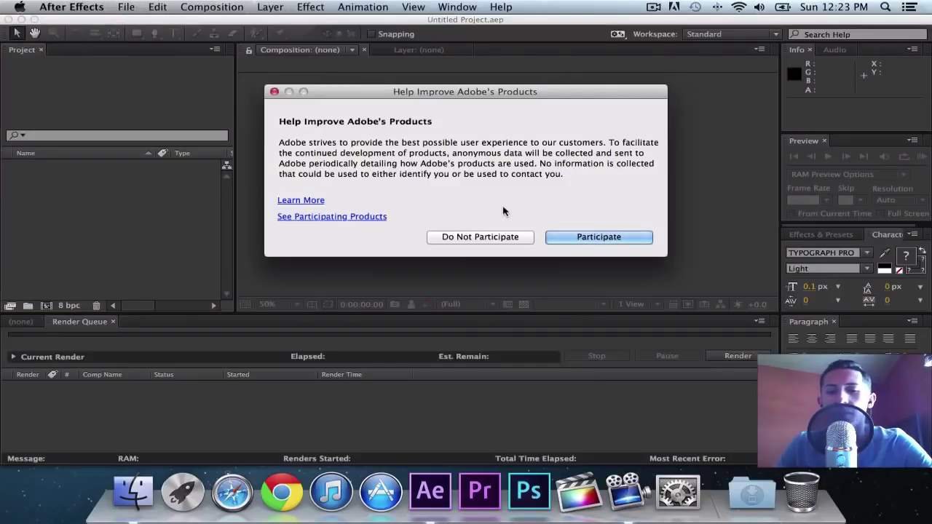
left_click(445, 237)
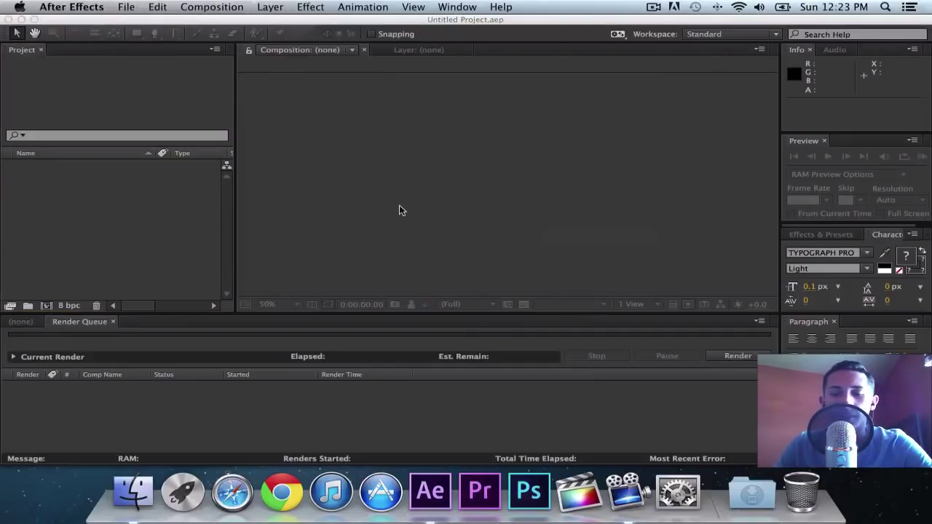
Start a new HDTV 1080 29.97 composition from the Composition menu and clear the mistyped name
left_click(122, 97)
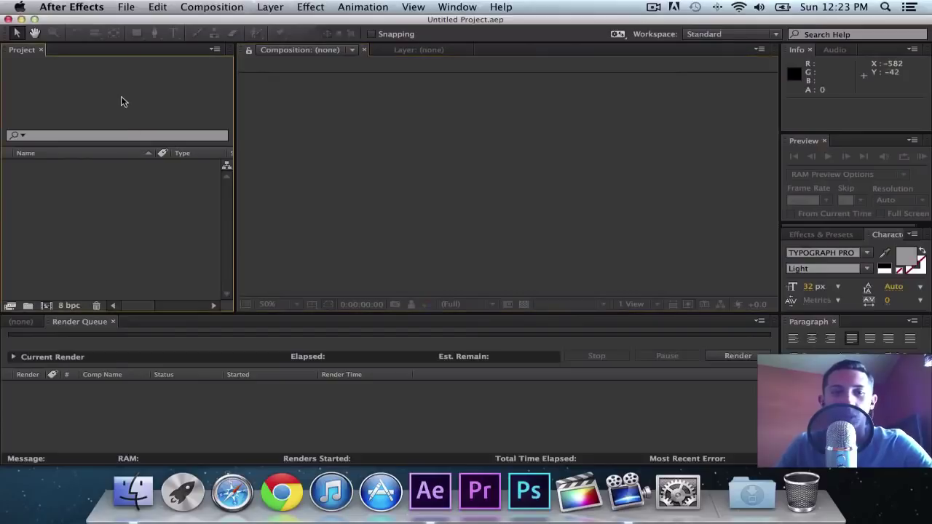
left_click(125, 6)
mouse_move(150, 26)
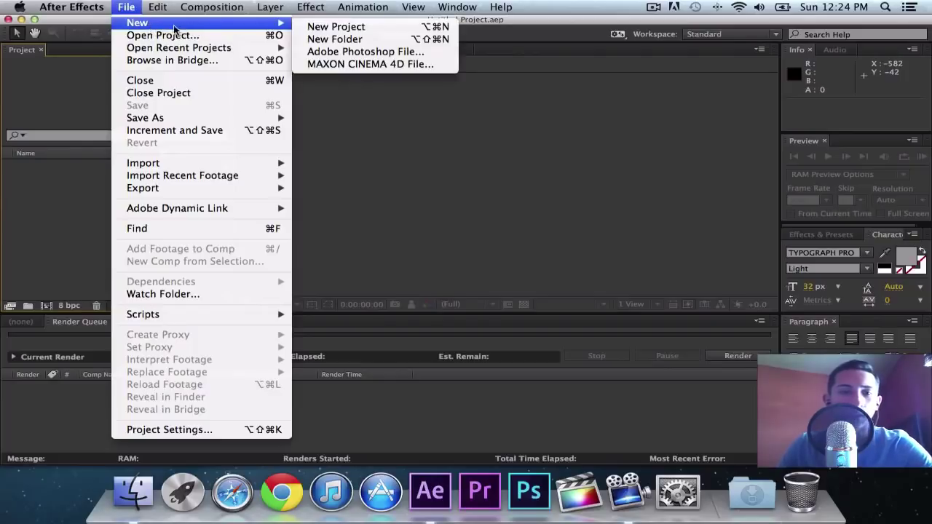
left_click(127, 7)
left_click(127, 6)
mouse_move(204, 9)
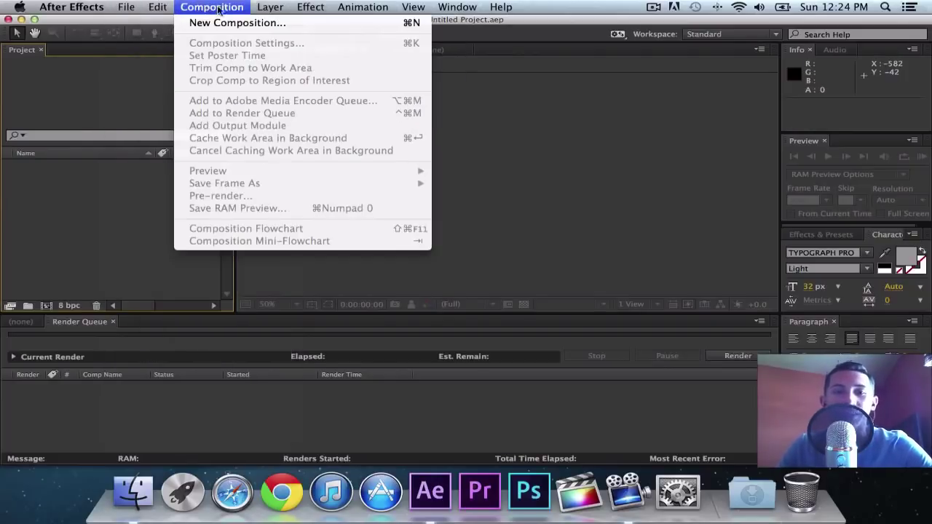
left_click(219, 23)
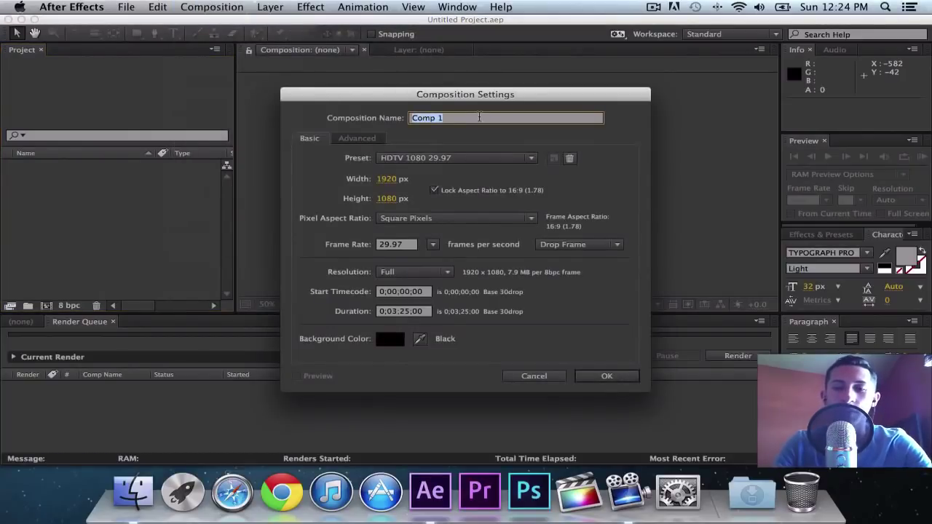
type("au")
key("BackSpace")
key("BackSpace")
key("BackSpace")
key("BackSpace")
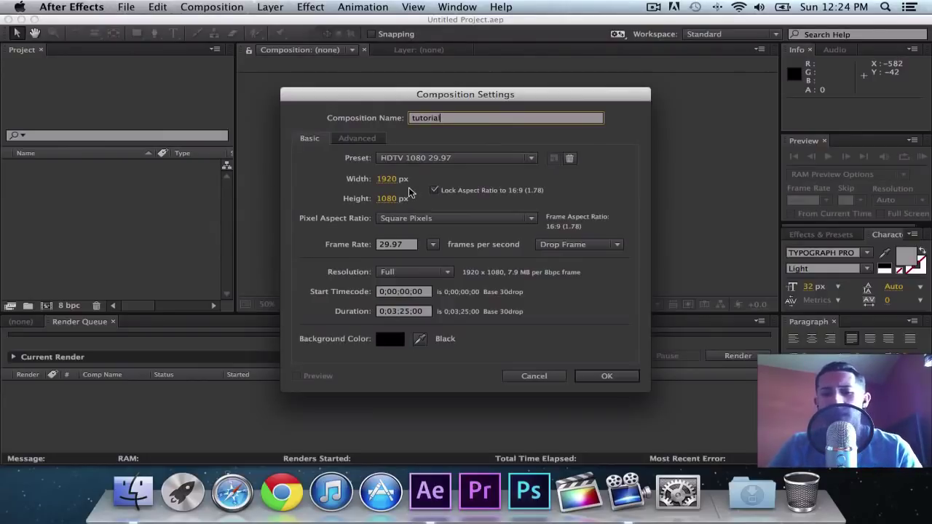
Confirm the tutorial composition and import the Gramatik MP3 track from Downloads
left_click(602, 374)
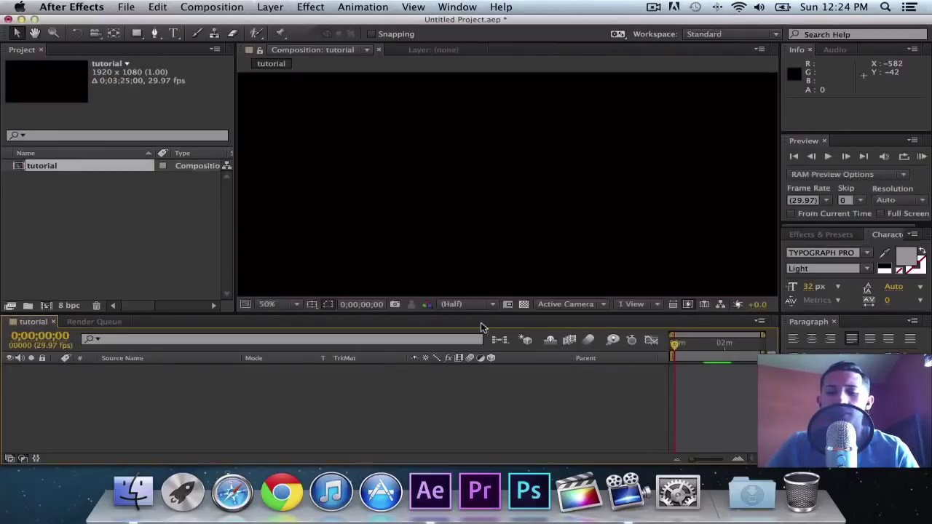
left_click(150, 243)
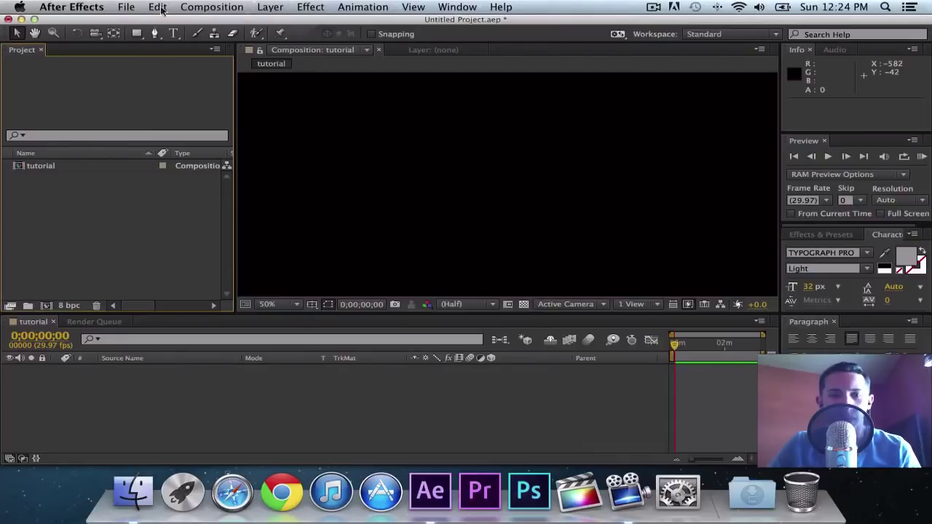
left_click(127, 8)
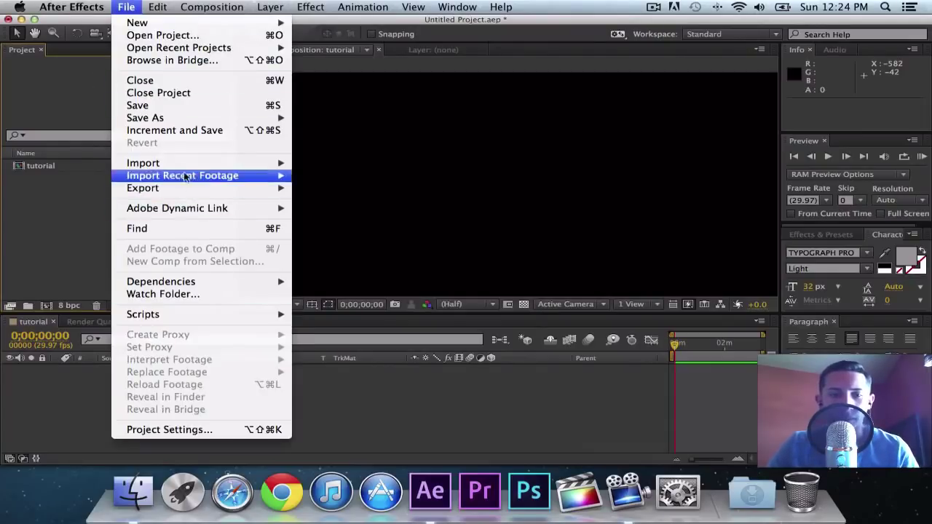
mouse_move(203, 165)
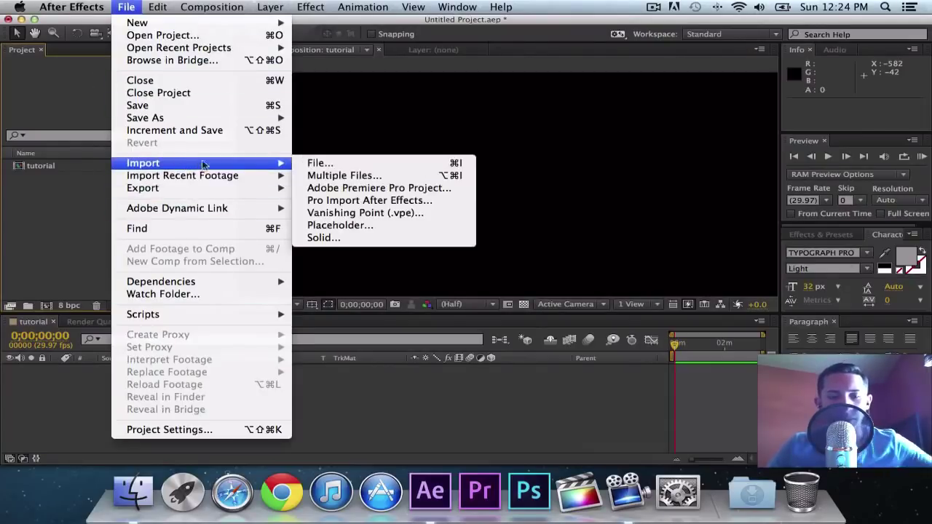
left_click(324, 166)
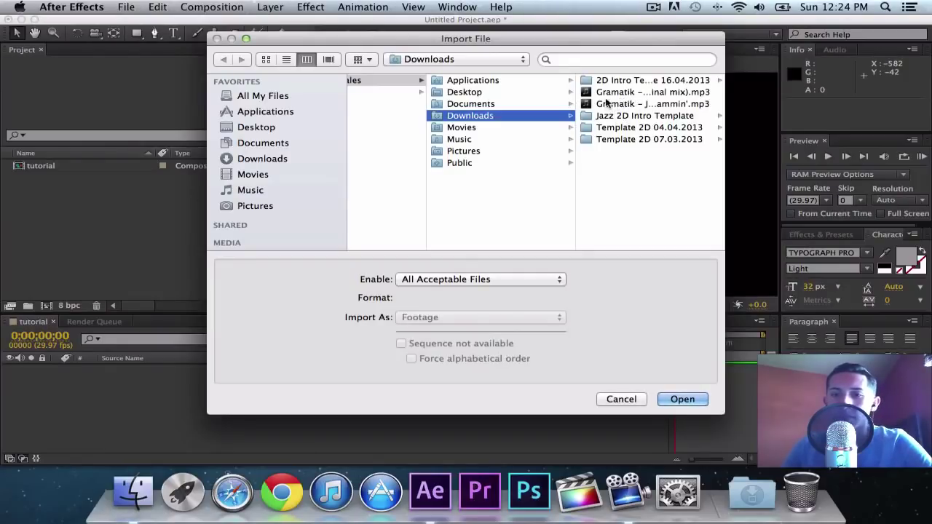
left_click(608, 93)
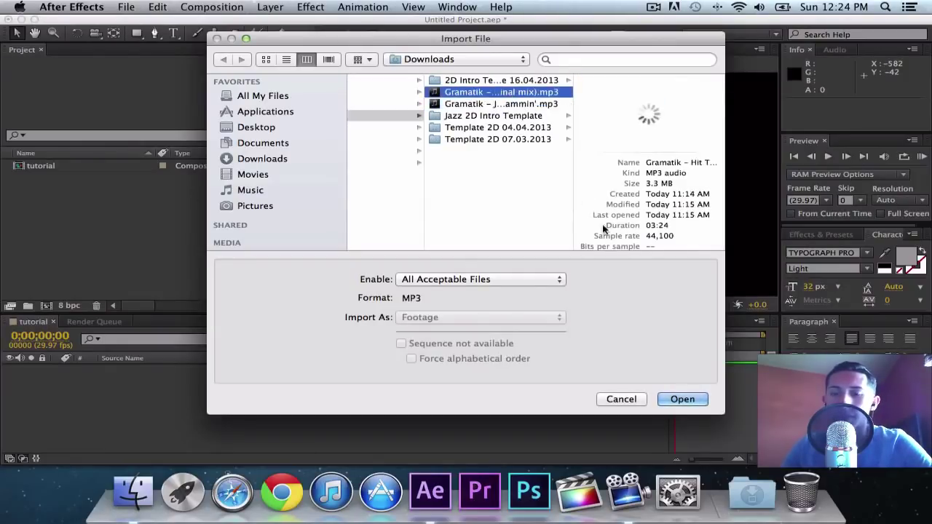
scroll(502, 129, "left", 5)
scroll(509, 128, "left", 2)
scroll(538, 117, "right", 4)
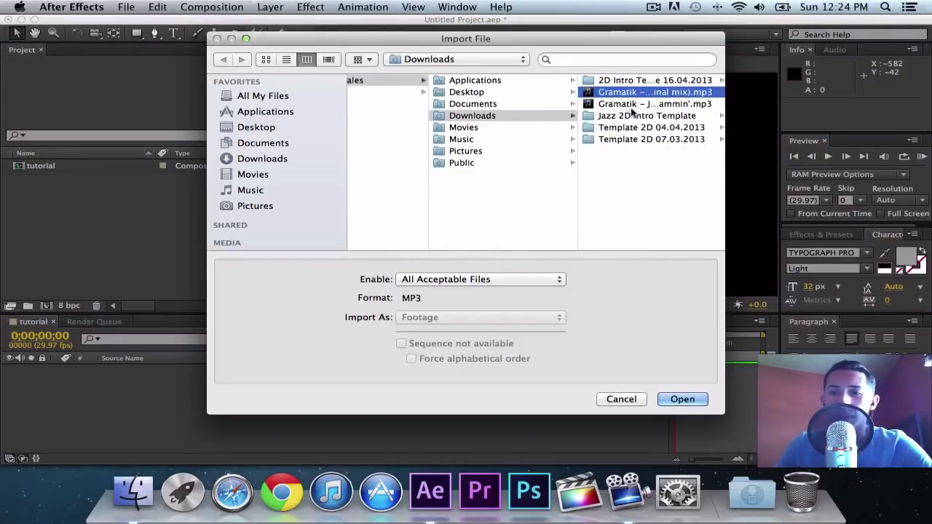
scroll(625, 118, "right", 2)
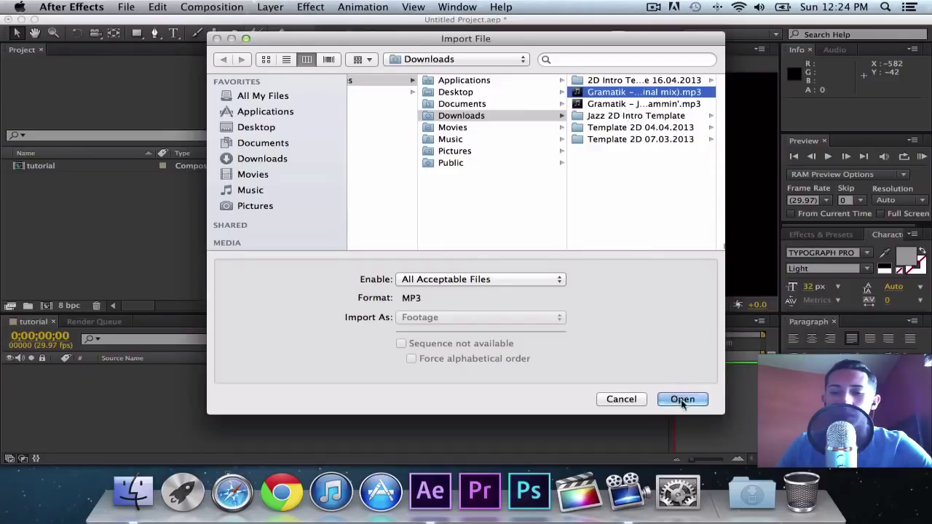
left_click(684, 399)
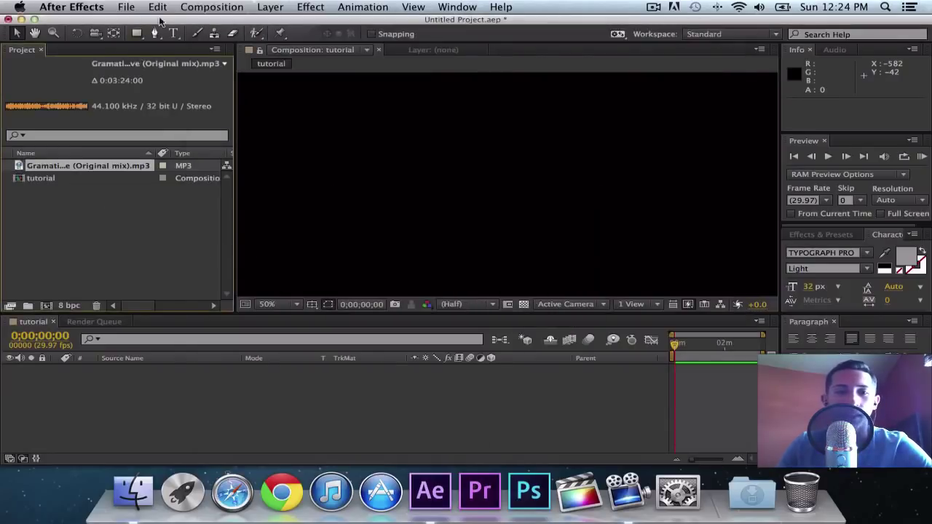
Preview wallpapers in Pictures > Wallpapers HD and import Color Glare.jpg
left_click(128, 7)
mouse_move(211, 163)
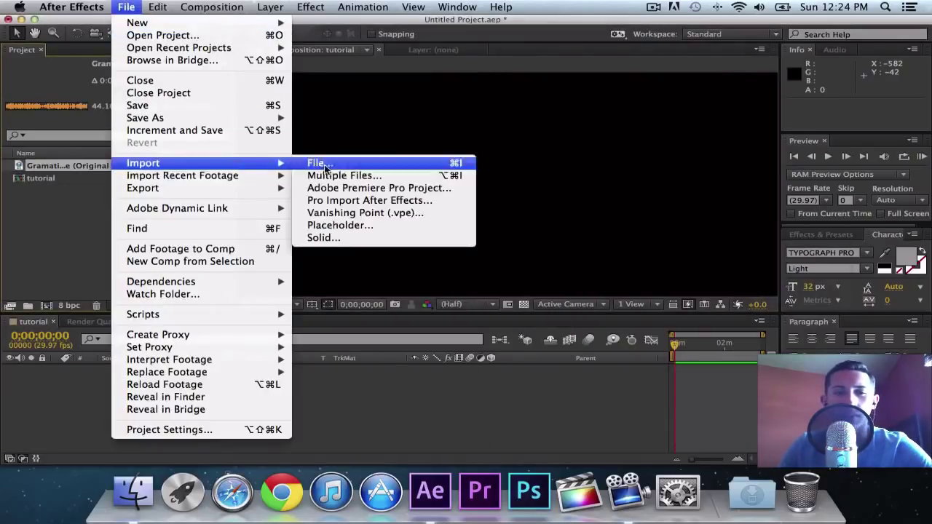
left_click(326, 161)
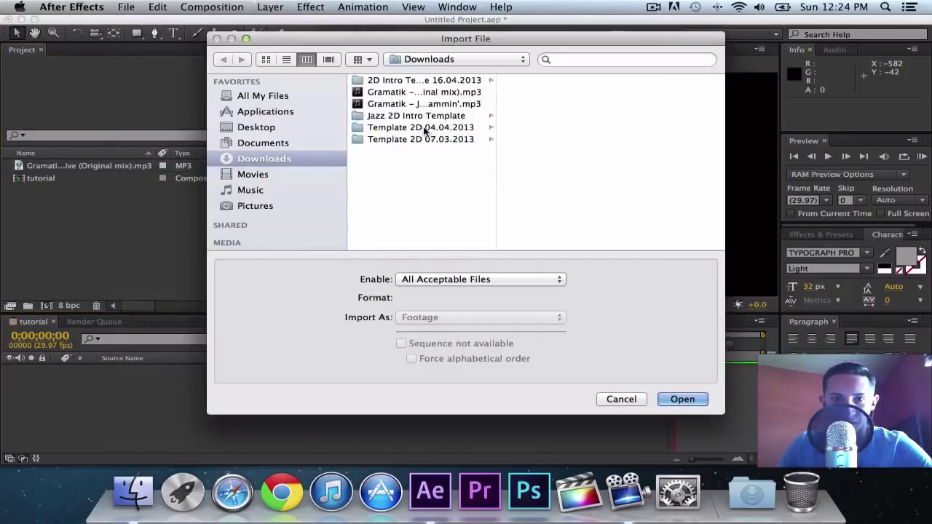
left_click(280, 205)
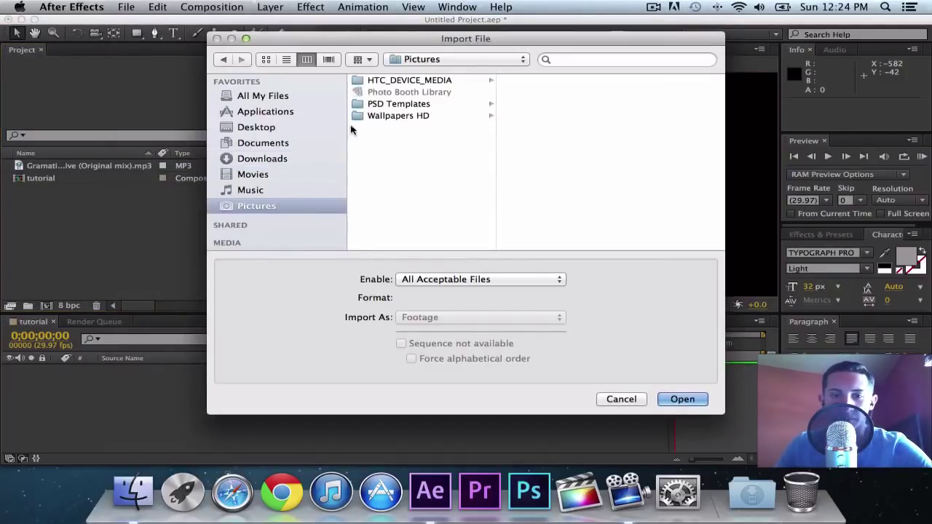
left_click(385, 118)
scroll(559, 142, "down", 2)
scroll(559, 142, "down", 3)
left_click(559, 142)
key("Down")
key("Down")
key("Down")
key("Down")
key("Up")
key("Down")
key("Down")
key("Down")
key("Down")
key("Down")
key("Down")
key("Down")
key("Down")
key("Down")
key("Down")
key("Down")
key("Down")
key("Down")
key("Up")
key("Down")
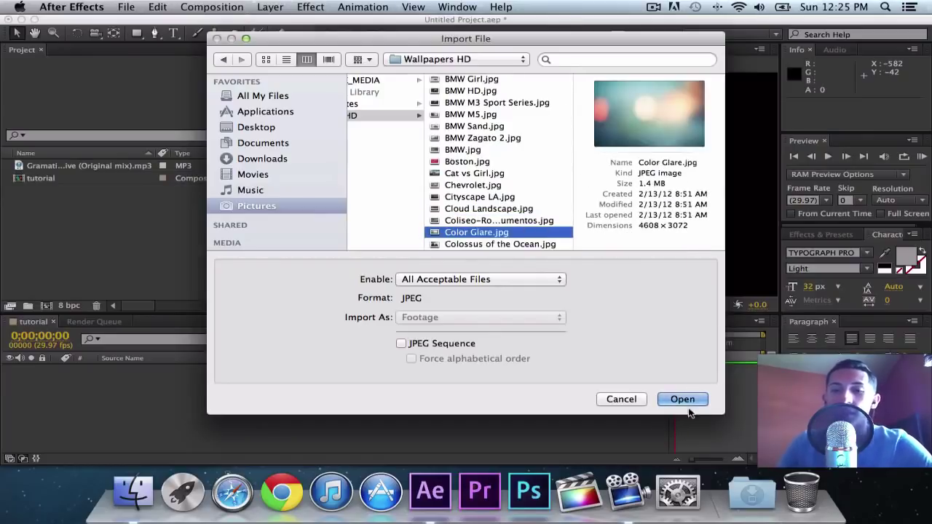
left_click(686, 401)
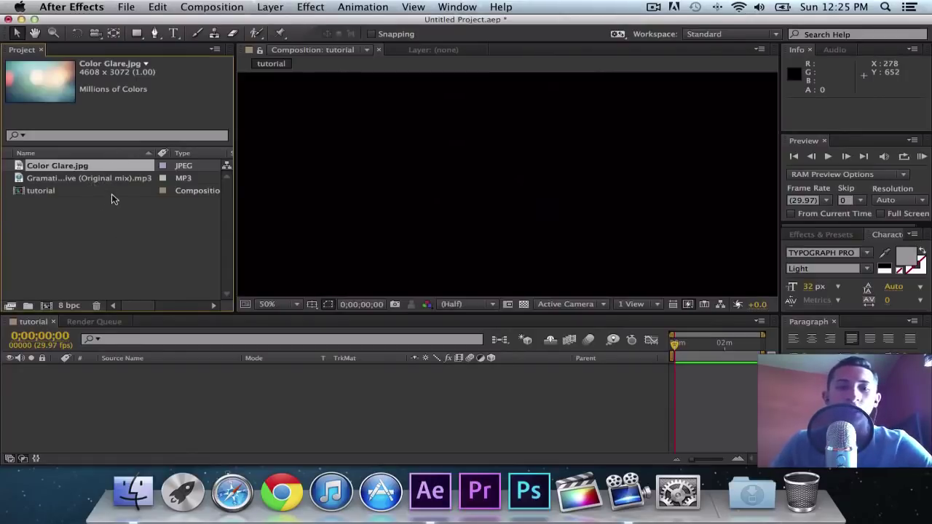
Add Color Glare.jpg and the Gramatik MP3 track to the tutorial composition
left_click(135, 231)
left_click(82, 166)
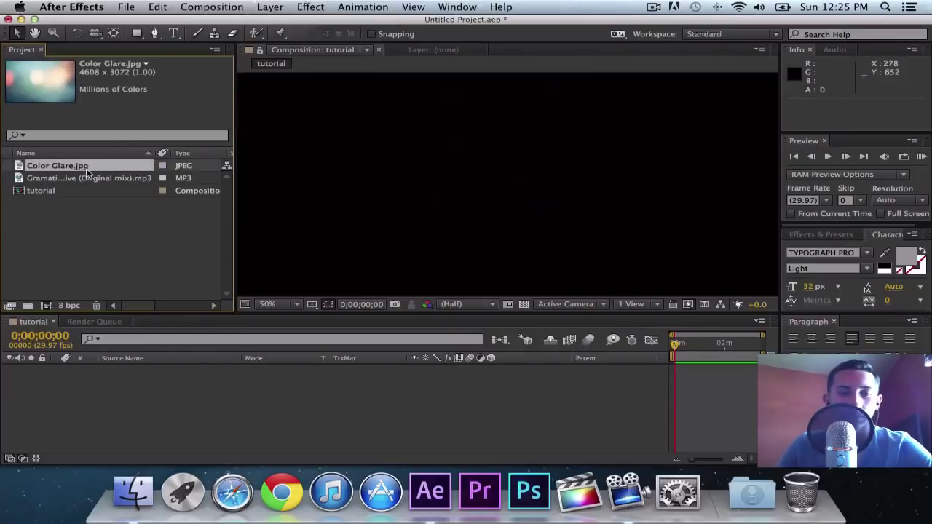
left_click_drag(180, 358, 179, 393)
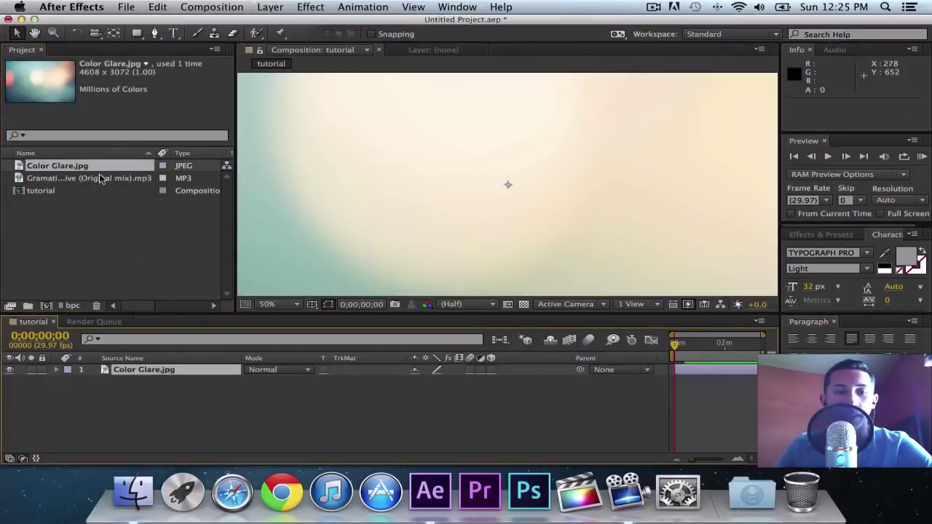
left_click_drag(100, 177, 162, 386)
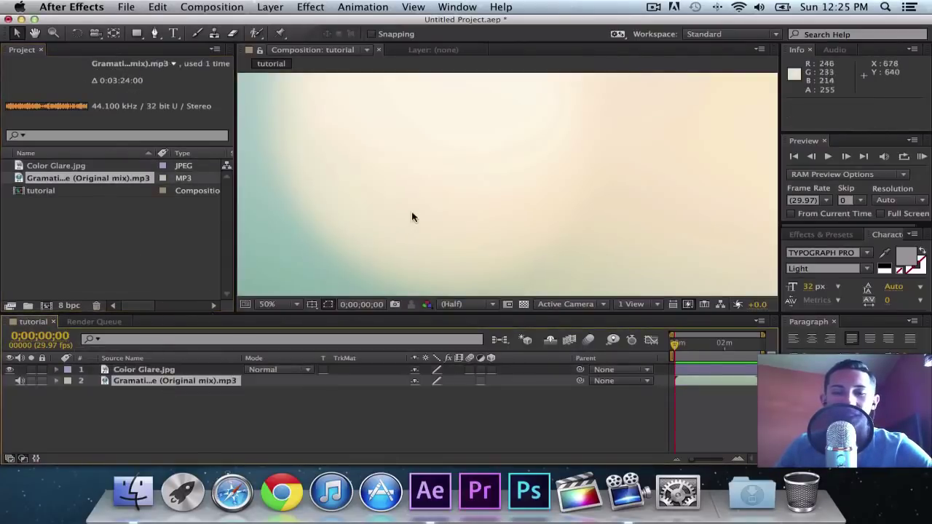
Scale the Color Glare layer by its corner handle to fill the composition frame
scroll(412, 215, "down", 8)
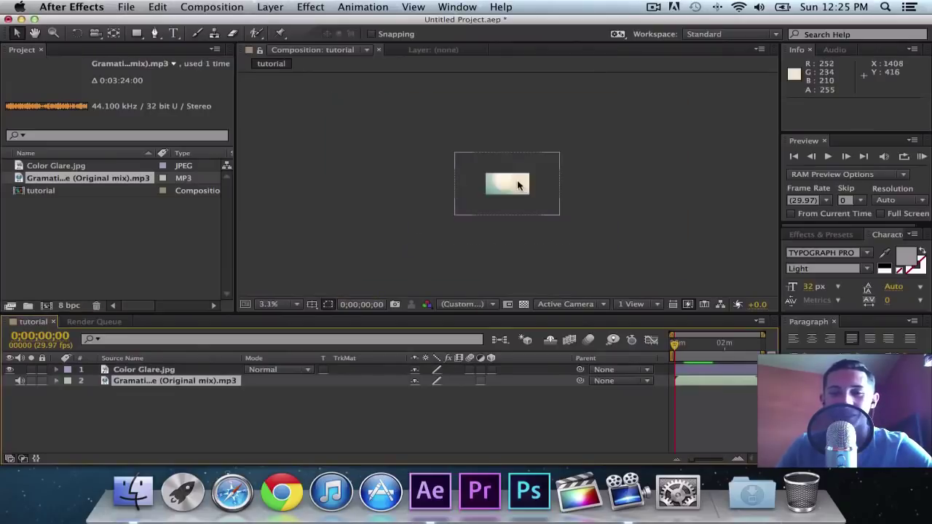
scroll(518, 184, "up", 2)
scroll(516, 188, "down", 4)
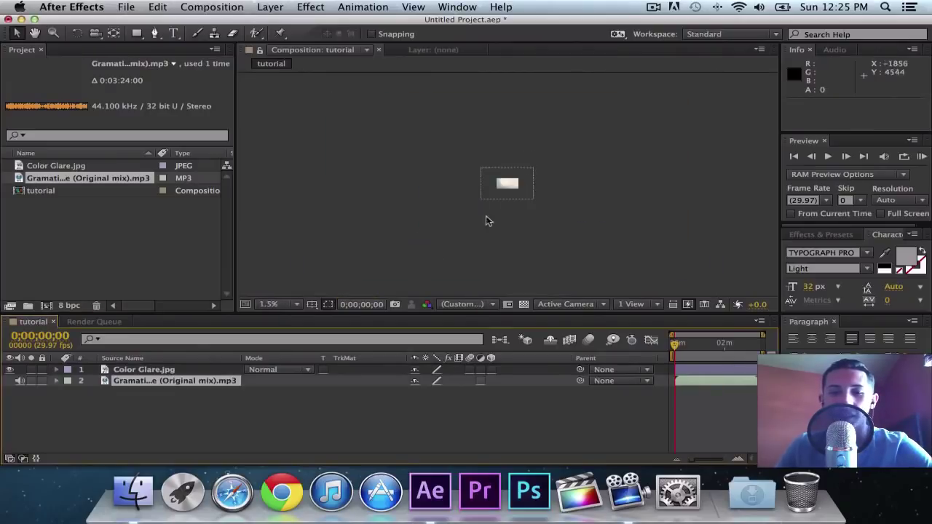
scroll(518, 188, "up", 4)
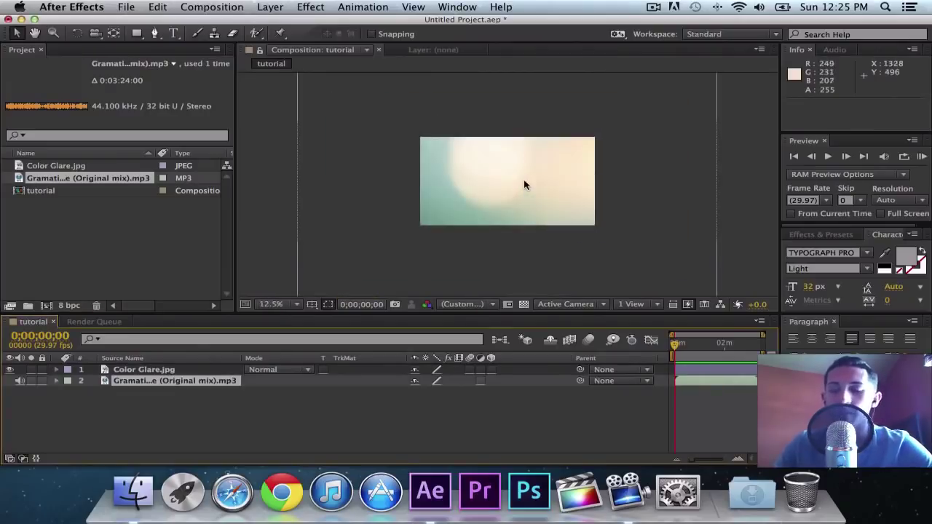
left_click(364, 122)
scroll(366, 127, "down", 1)
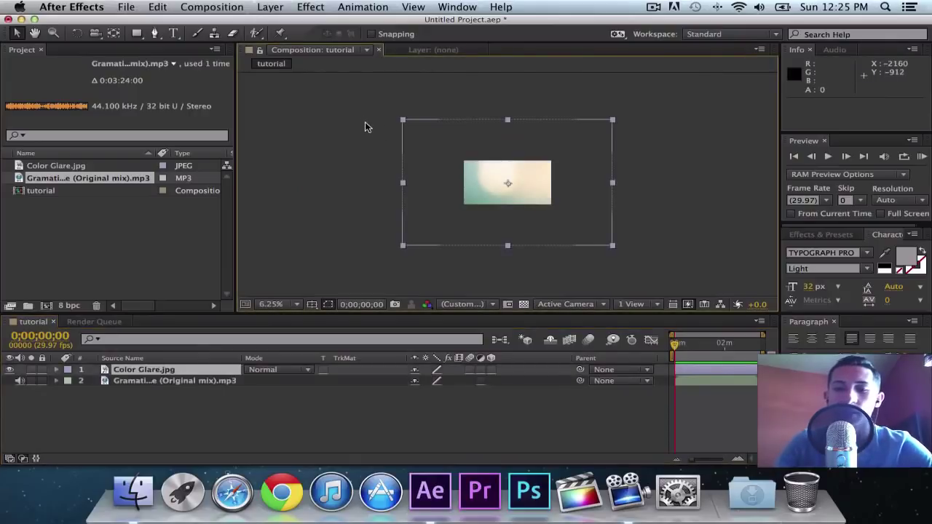
left_click_drag(405, 123, 459, 150)
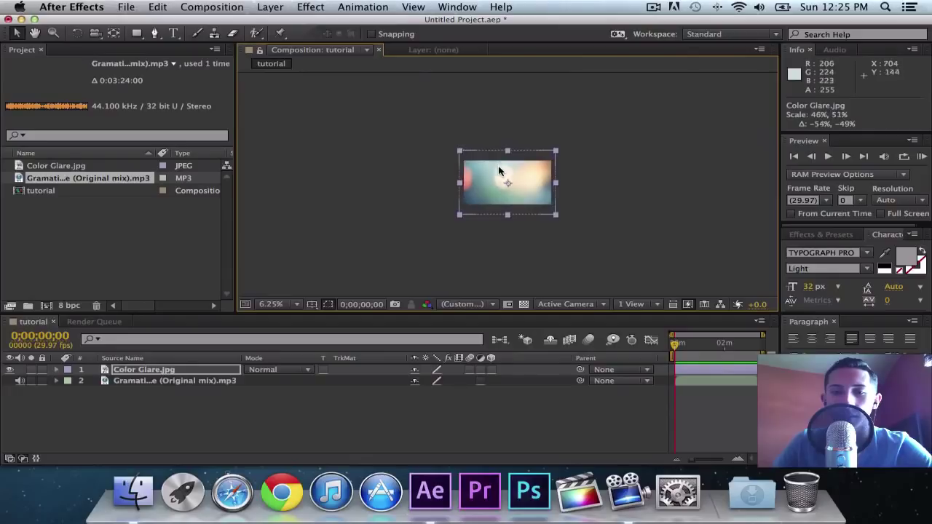
scroll(501, 171, "up", 1)
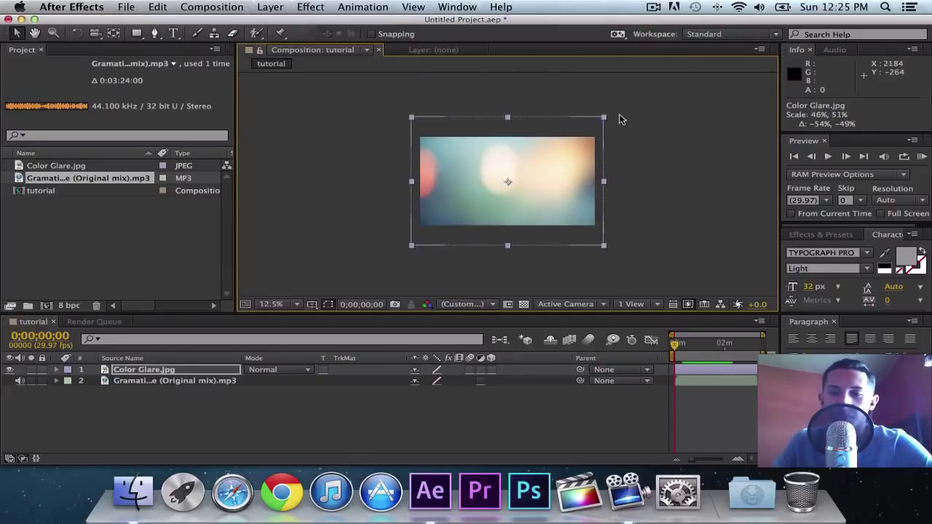
left_click_drag(602, 119, 598, 132)
left_click(612, 137)
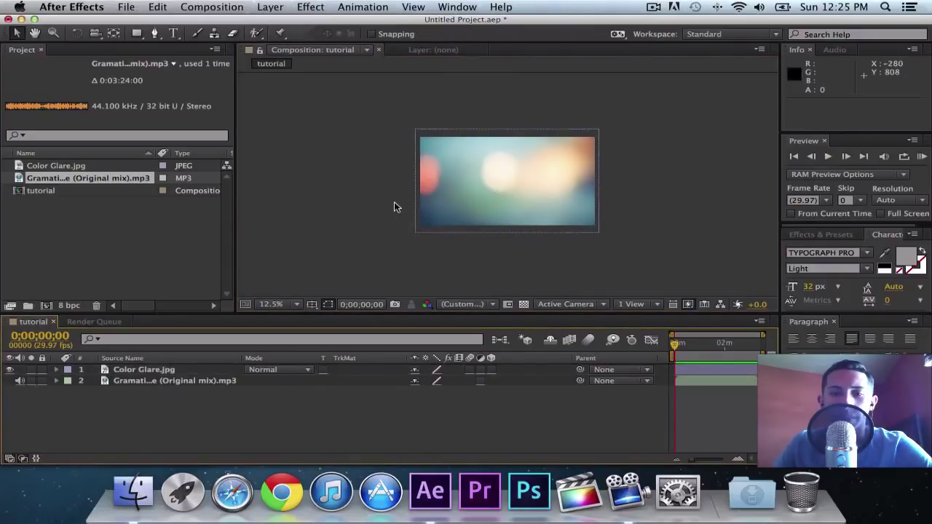
Select the Gramatik audio layer to check its duration
scroll(395, 204, "up", 1)
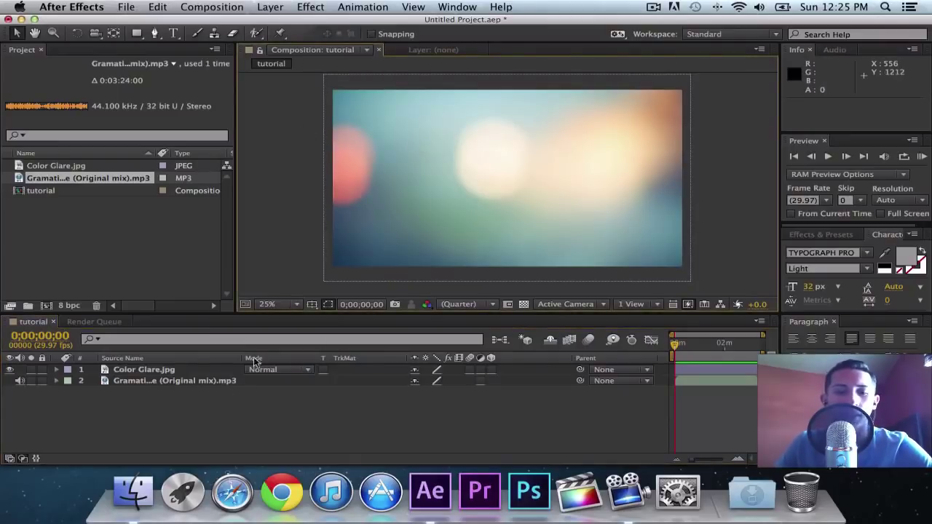
left_click(175, 380)
left_click(298, 220)
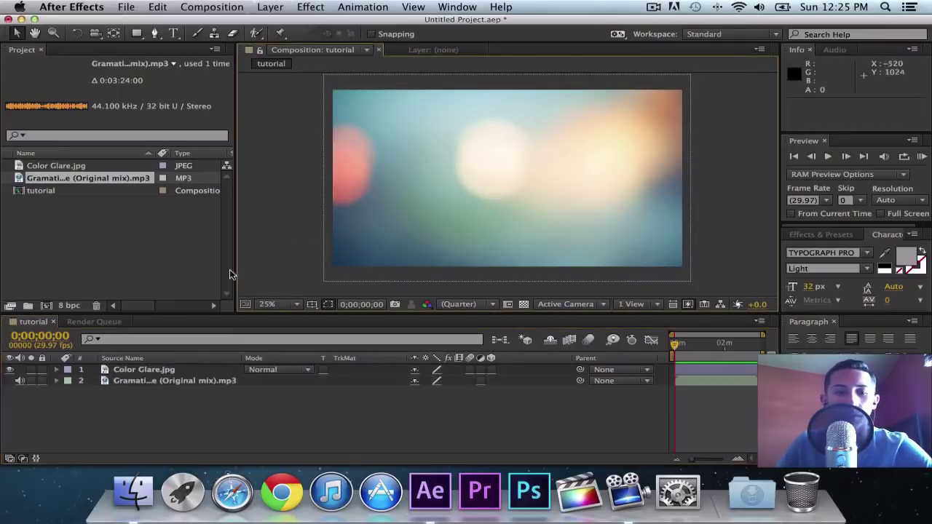
left_click(155, 380)
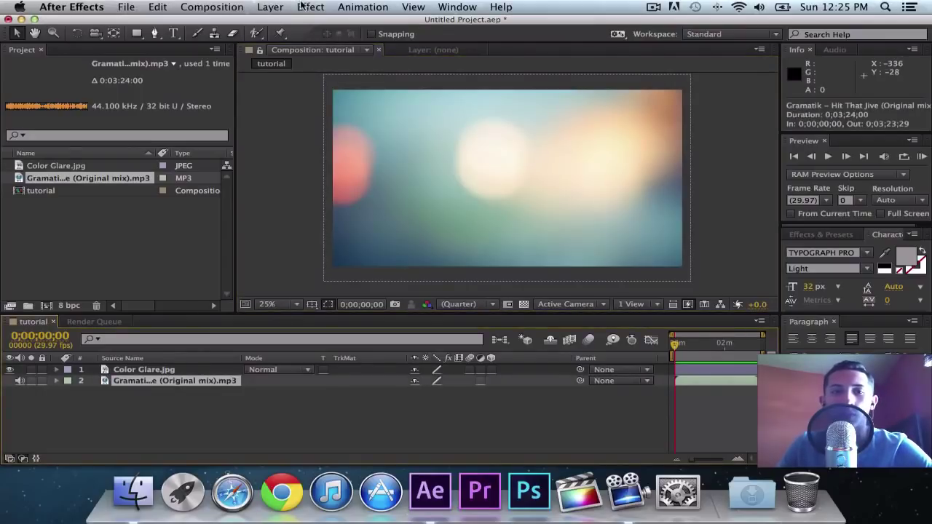
Create a full-size solid layer (Dark Gray Solid 1) via the timeline's New > Solid
left_click(216, 396)
right_click(171, 393)
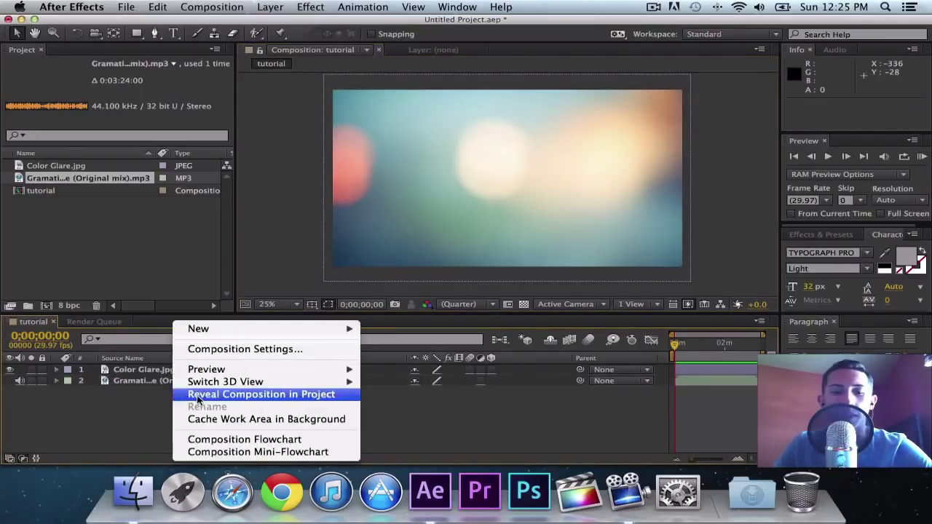
mouse_move(296, 330)
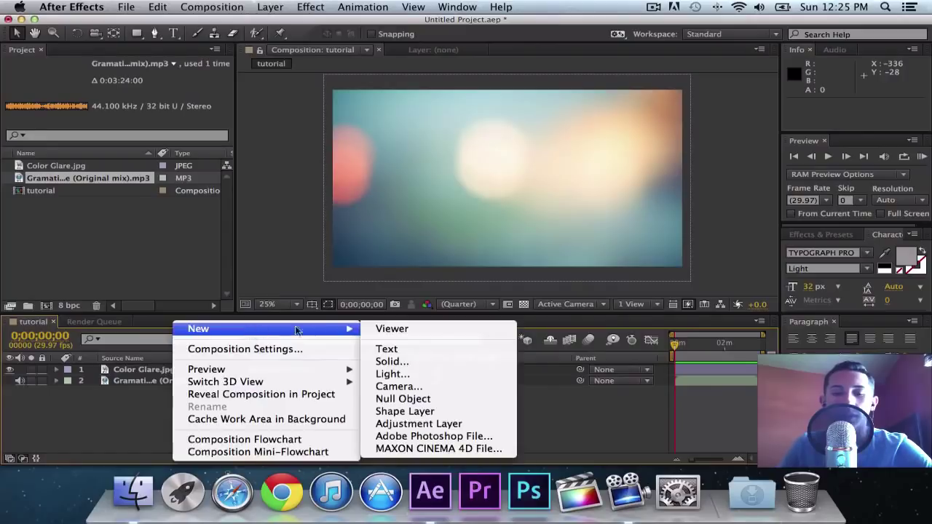
left_click(404, 362)
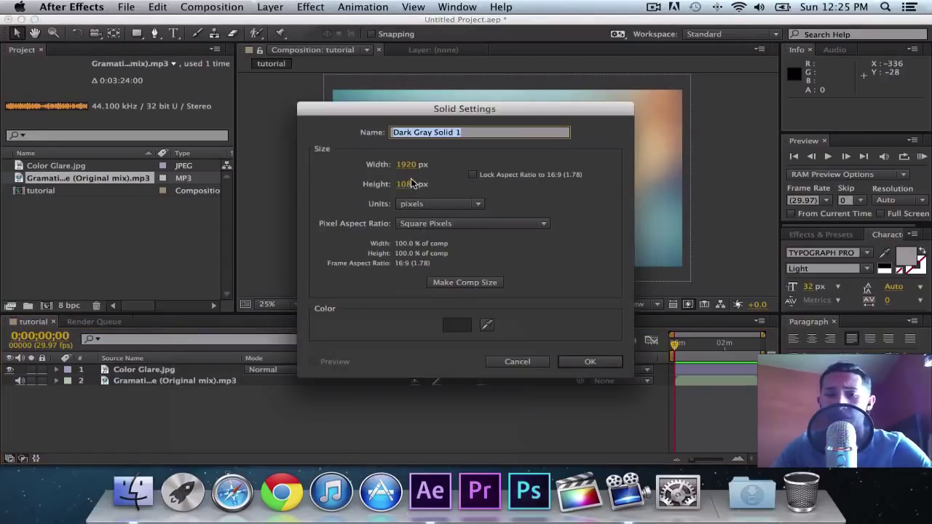
left_click(578, 361)
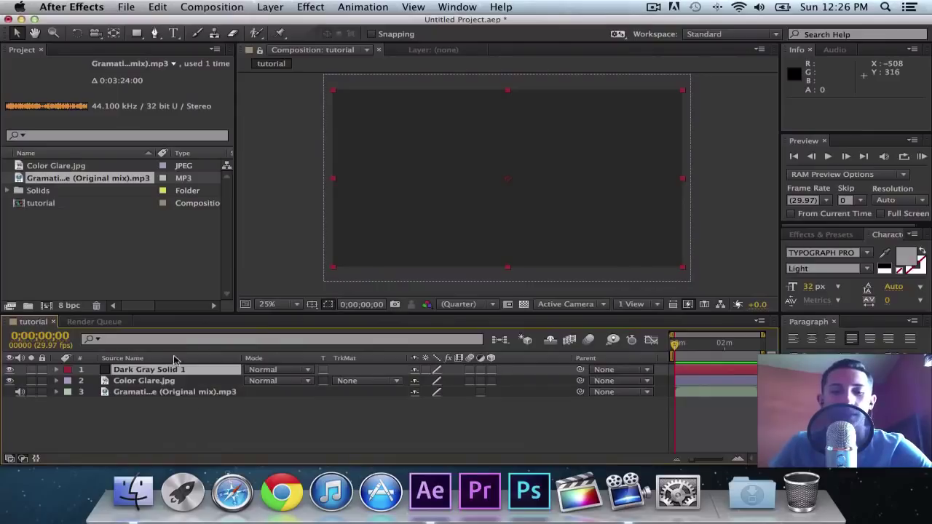
Apply Effect > Generate > Audio Spectrum to the new solid
left_click(310, 7)
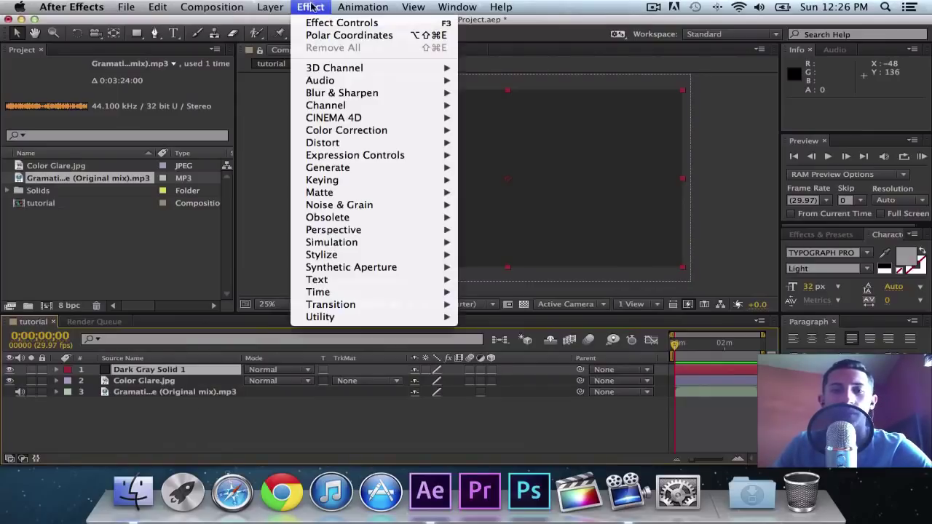
mouse_move(378, 176)
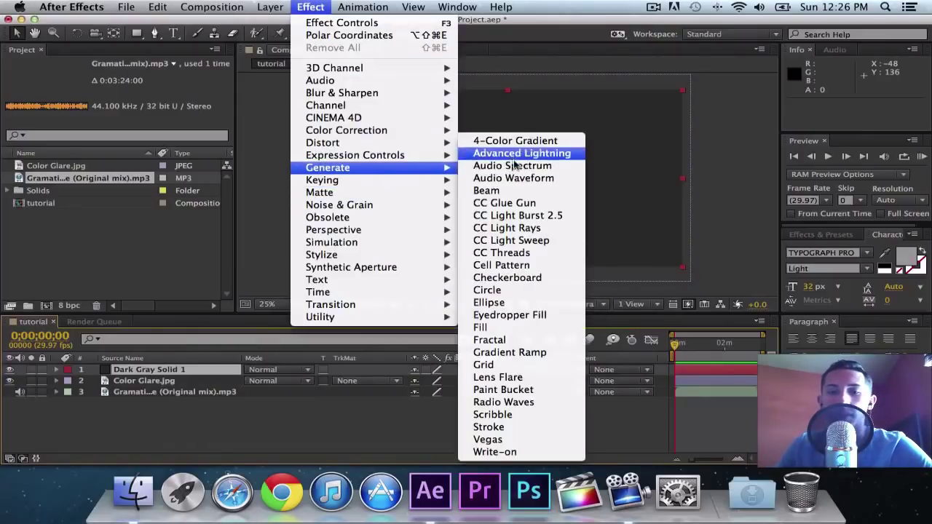
left_click(510, 167)
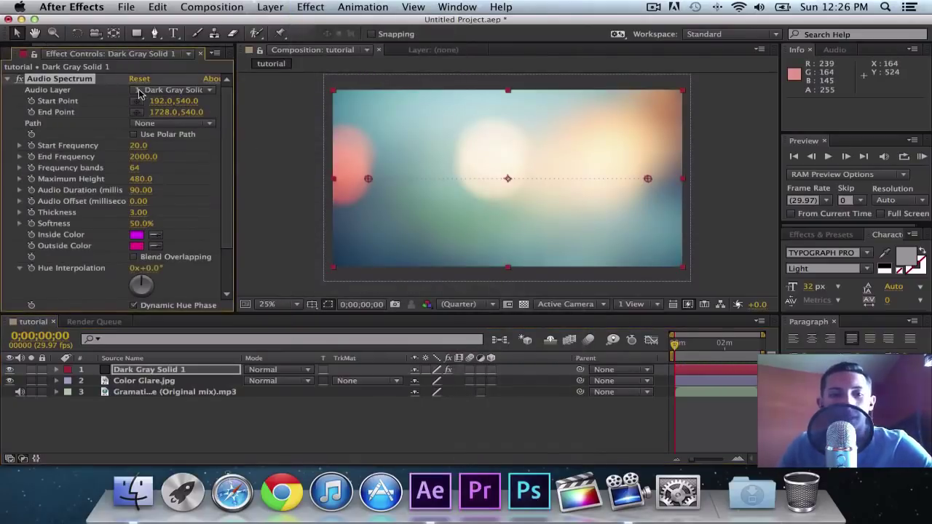
Set the Audio Spectrum's Audio Layer to the Gramatik track and Start Point x to 0
left_click(173, 93)
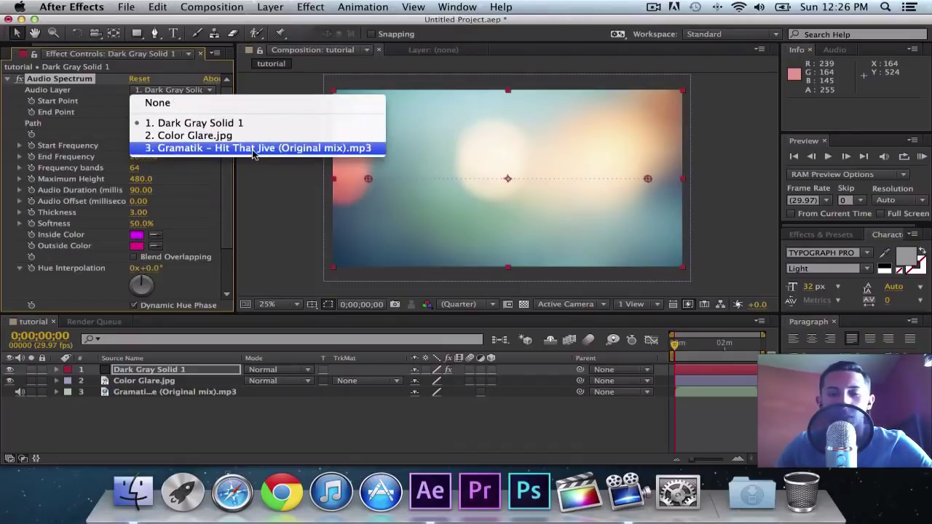
left_click(196, 148)
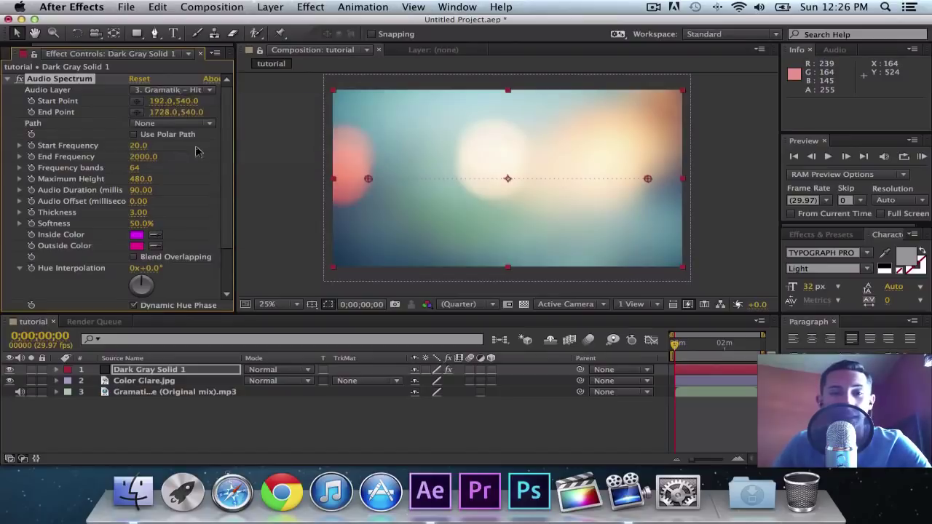
left_click(157, 102)
type("0")
key("Return")
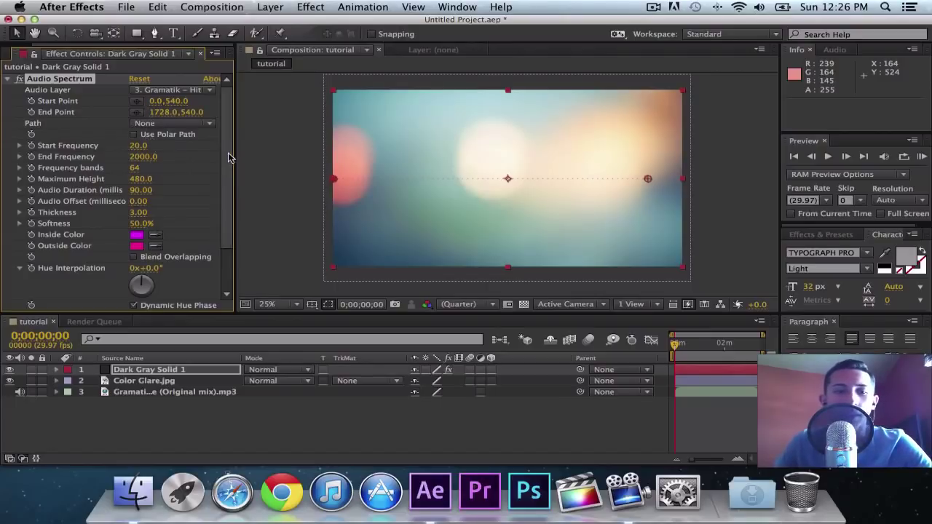
Make the spectrum's Inside Color and Outside Color both pure white
scroll(227, 157, "down", 5)
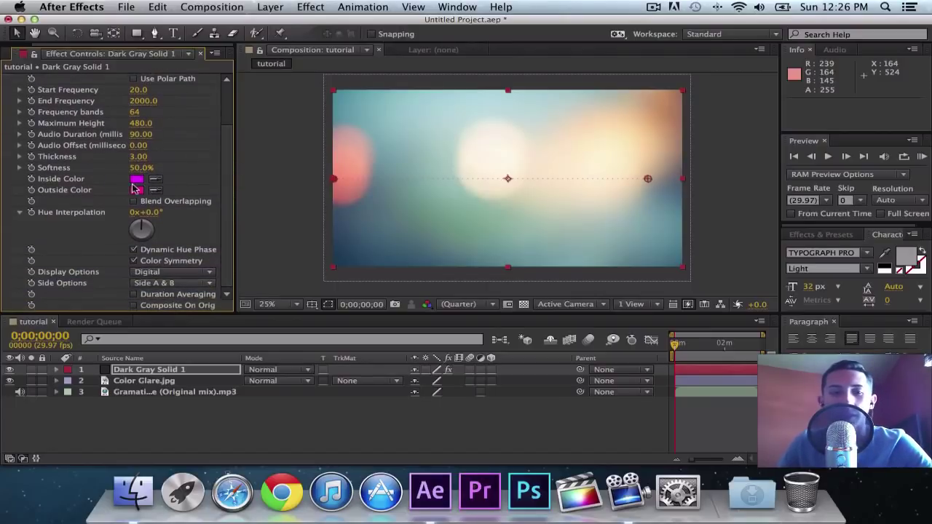
left_click(134, 181)
mouse_move(241, 329)
left_mouse_down()
mouse_move(186, 343)
mouse_move(238, 278)
left_mouse_up()
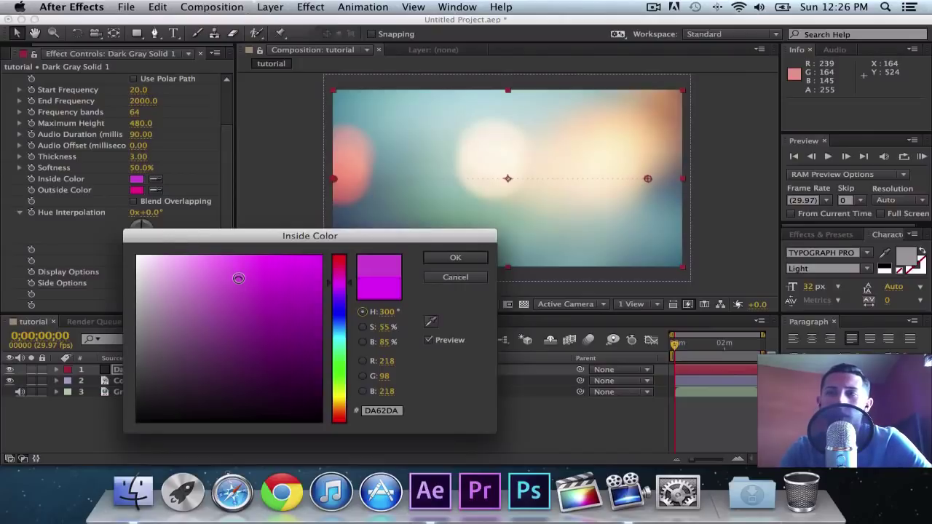
mouse_move(238, 279)
left_mouse_down()
mouse_move(264, 301)
mouse_move(82, 247)
left_mouse_up()
left_click(437, 259)
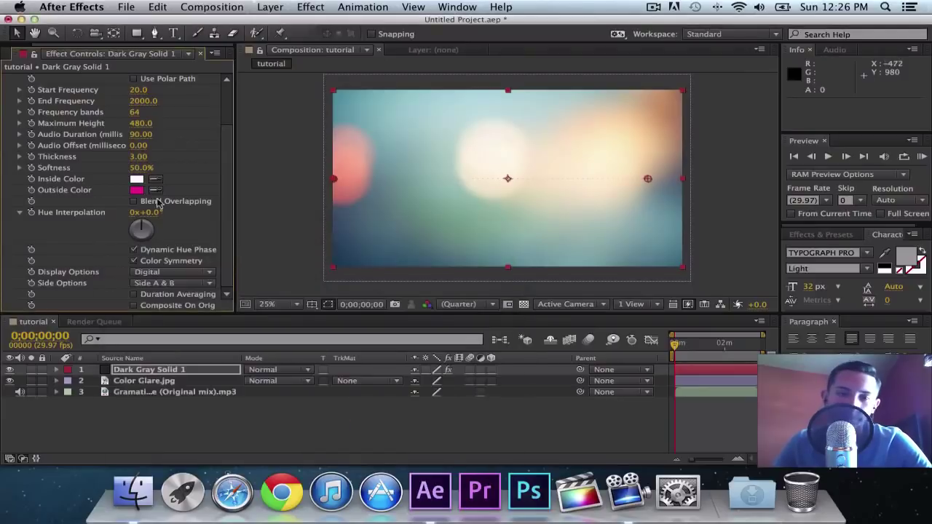
left_click(137, 190)
left_click_drag(182, 276, 135, 231)
left_click(449, 257)
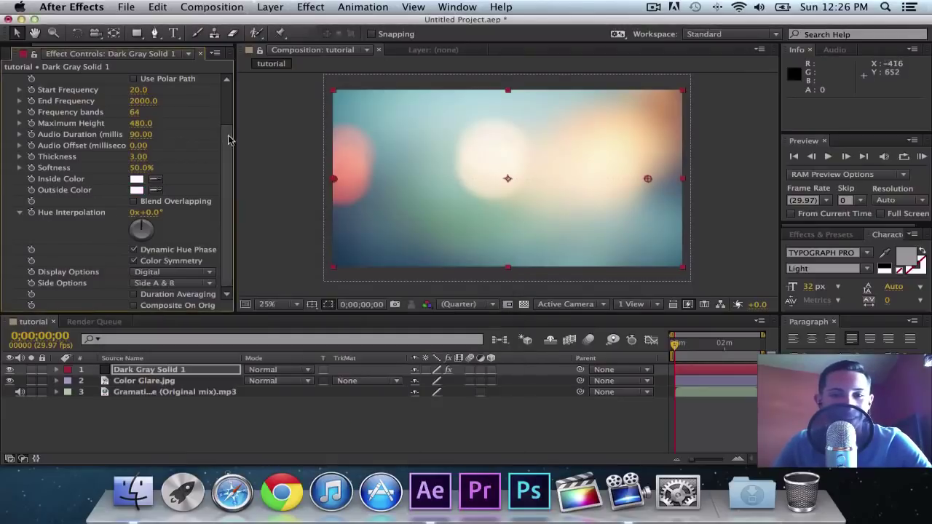
Set the spectrum's Side Options to Side B
left_click(154, 284)
left_click(178, 309)
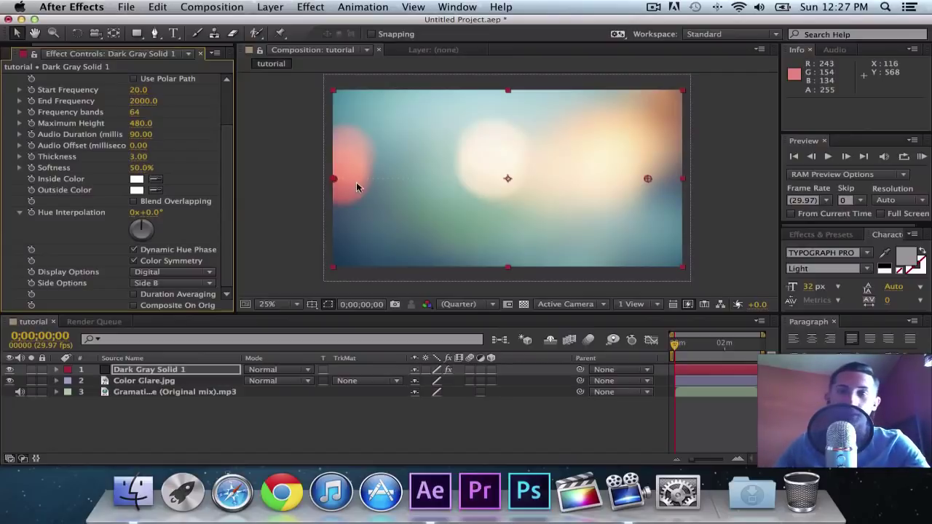
scroll(222, 262, "up", 1)
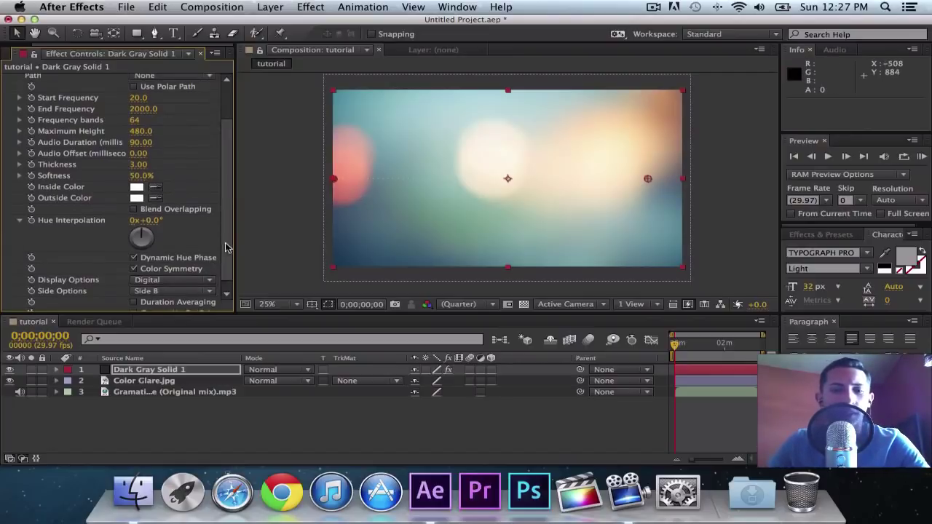
scroll(223, 280, "down", 1)
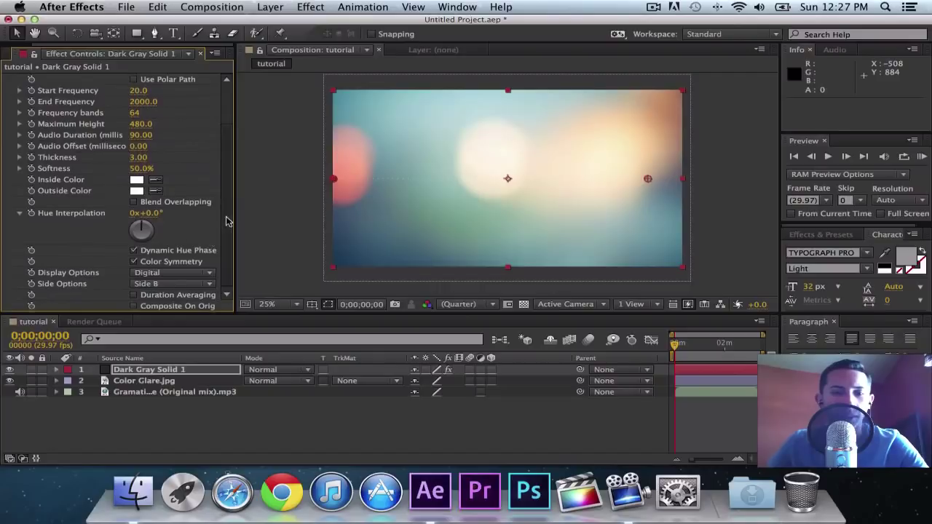
scroll(227, 207, "up", 3)
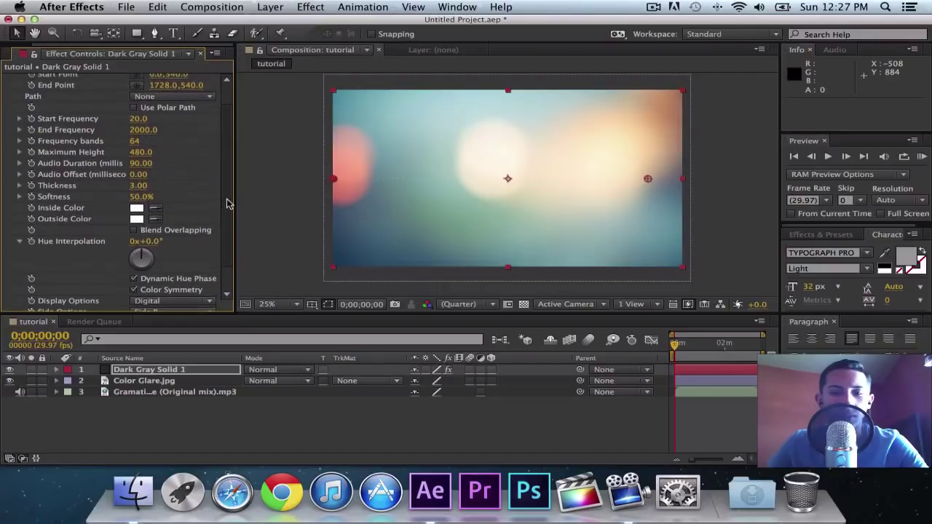
Hide the timeline's switch and blending columns and jump to 0:00:58:22 where music plays
left_click(21, 459)
left_click(9, 459)
left_click_drag(391, 350, 462, 347)
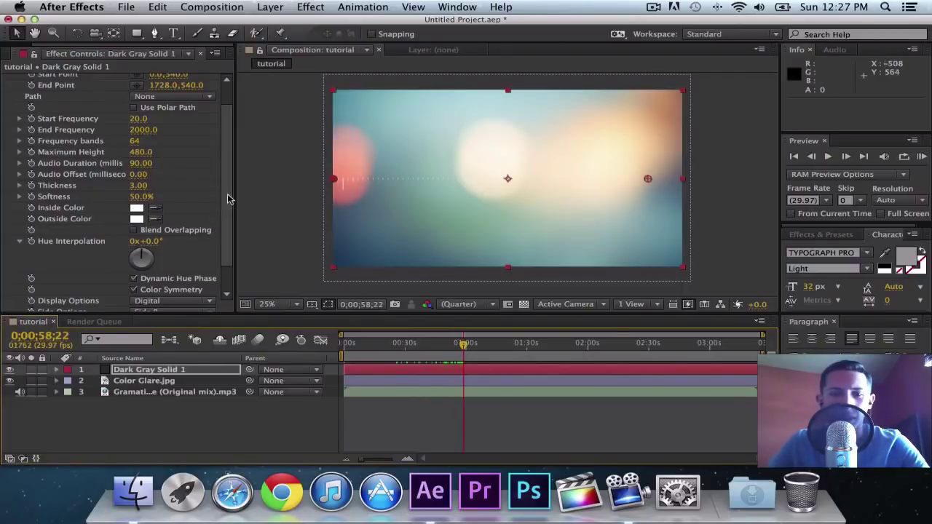
scroll(136, 183, "up", 1)
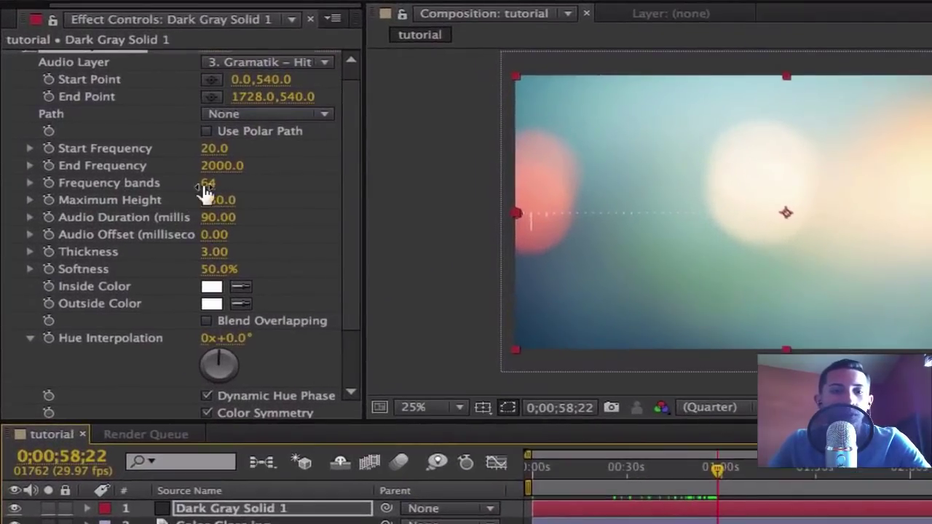
Set Frequency bands to 150 and undo the End Point change back to 1728,540
left_click(212, 185)
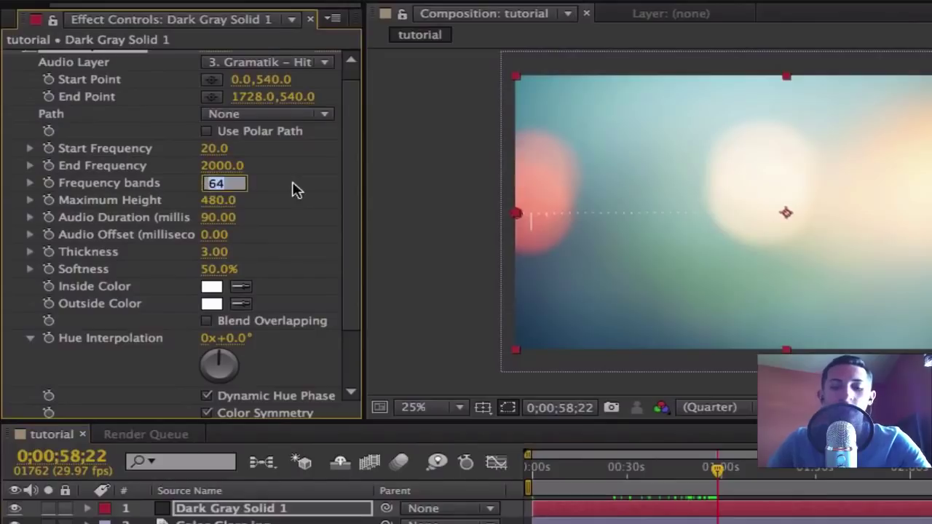
type("150")
key("Return")
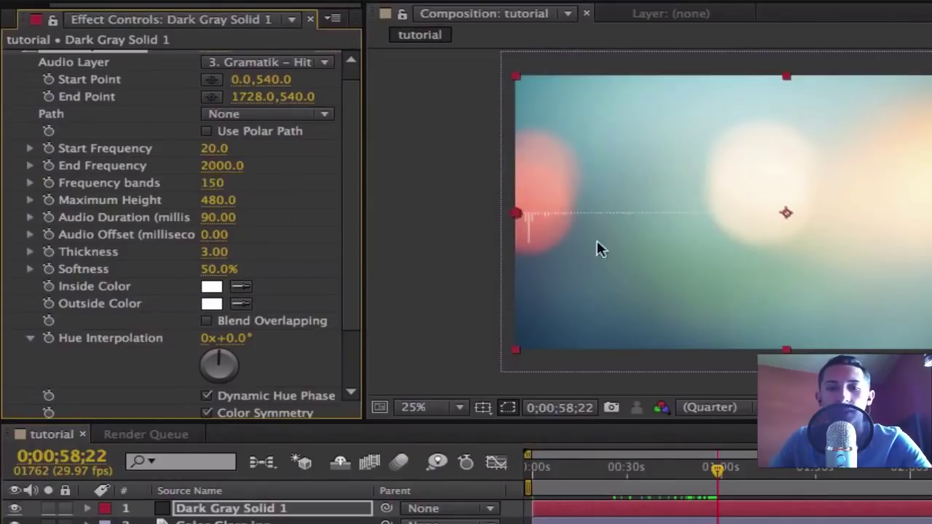
mouse_move(753, 466)
left_mouse_down()
mouse_move(762, 469)
mouse_move(739, 472)
left_mouse_up()
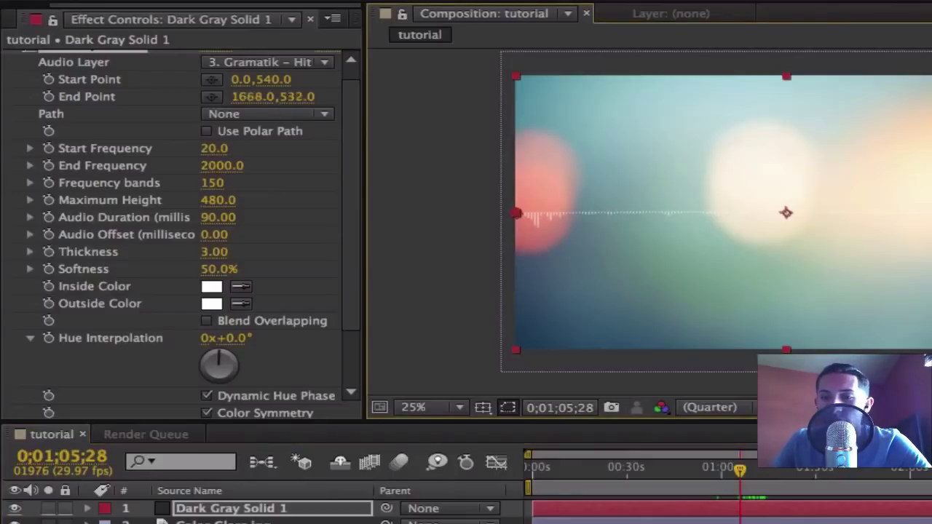
key("ctrl+z")
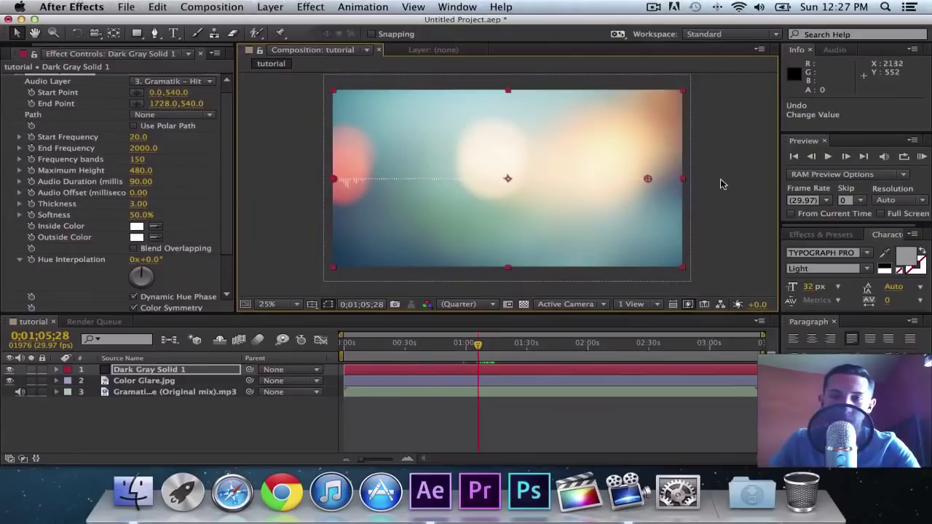
scroll(227, 218, "down", 3)
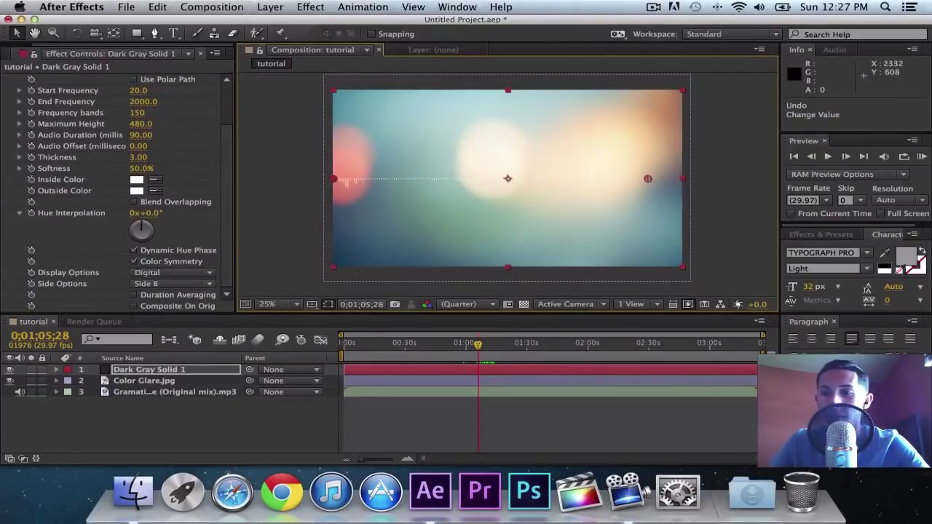
Bring up the Effects & Presets panel from the Window menu and clear its search field
left_click(820, 235)
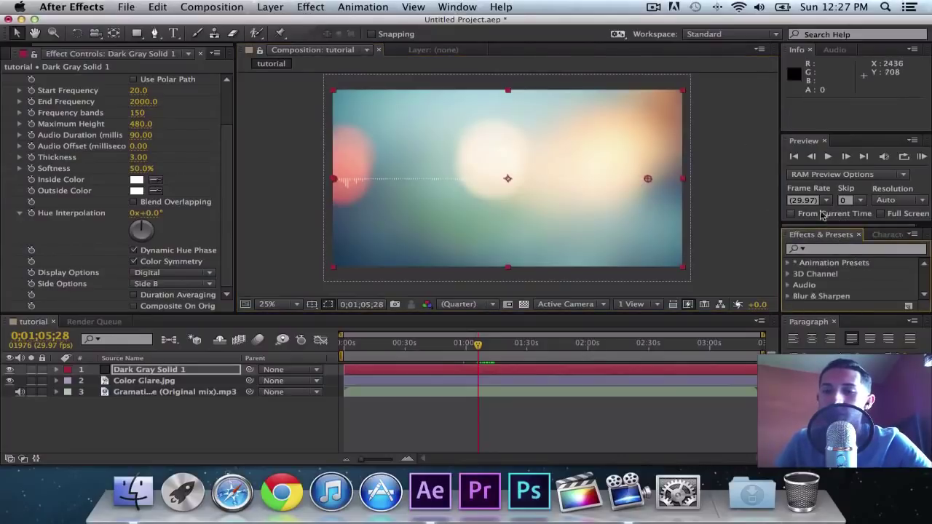
left_click(453, 7)
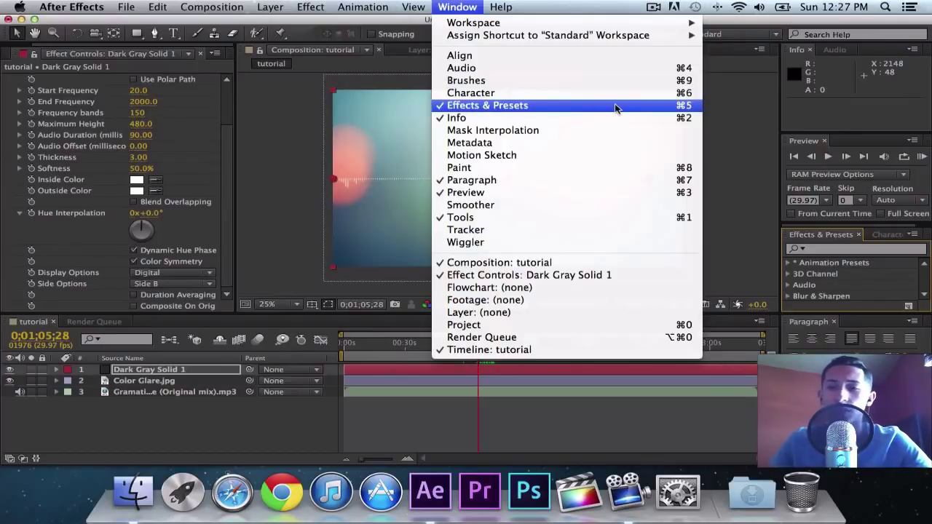
left_click(823, 249)
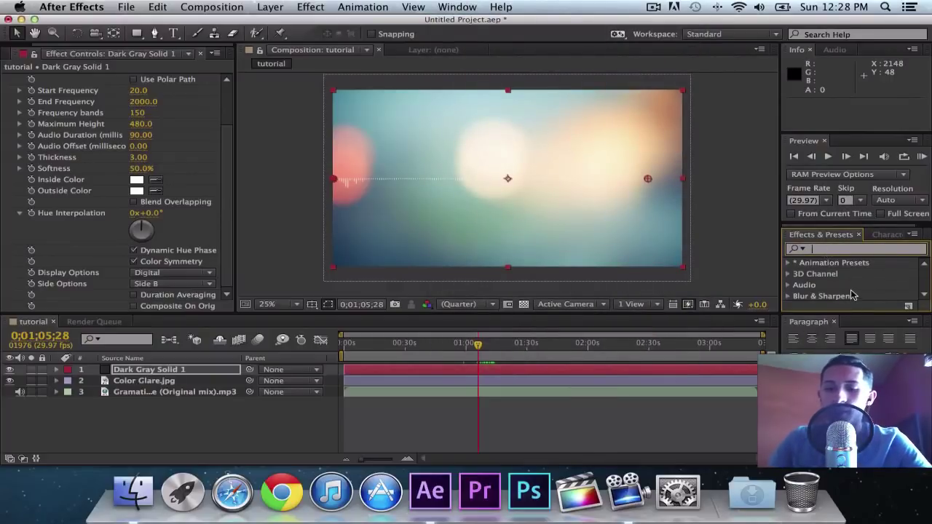
type("por")
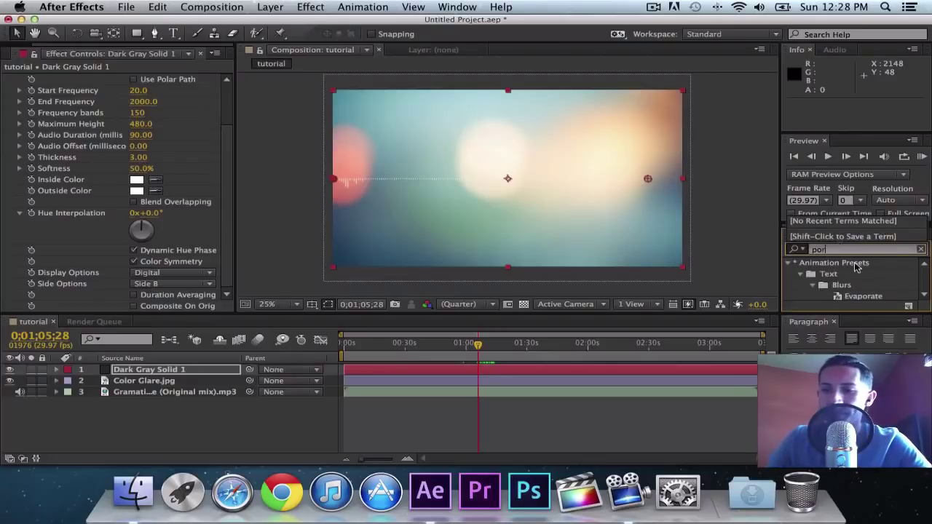
scroll(860, 269, "down", 2)
scroll(870, 288, "up", 2)
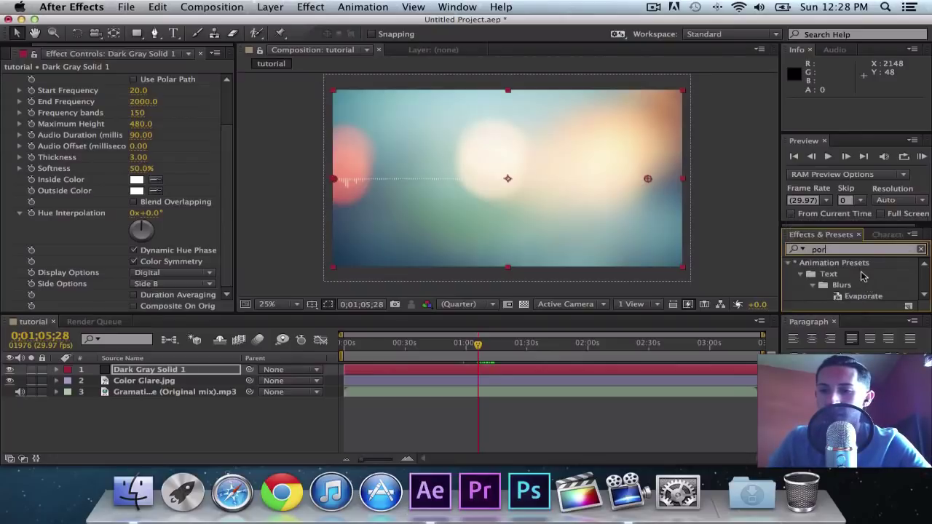
key("BackSpace")
key("BackSpace")
key("BackSpace")
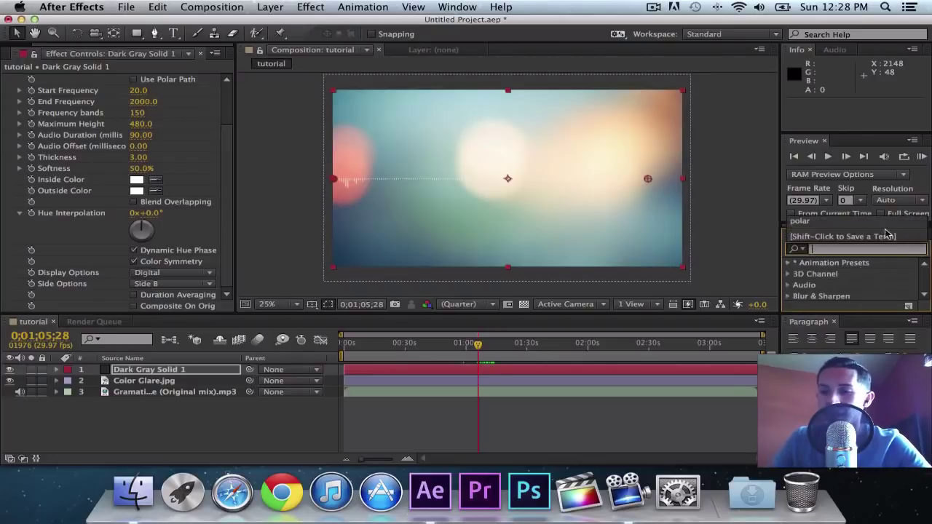
Float the Effects & Presets panel over the composition and browse the Generate category
left_click_drag(818, 234, 689, 65)
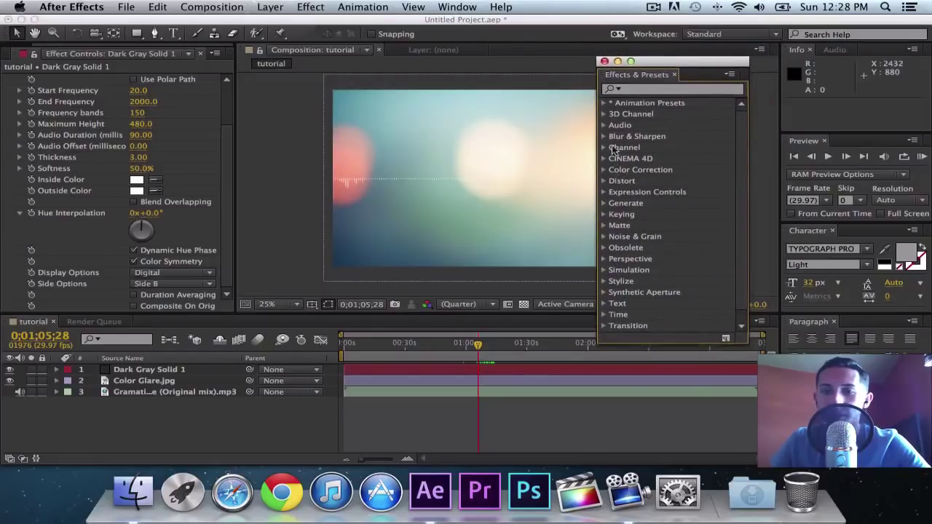
scroll(608, 216, "down", 1)
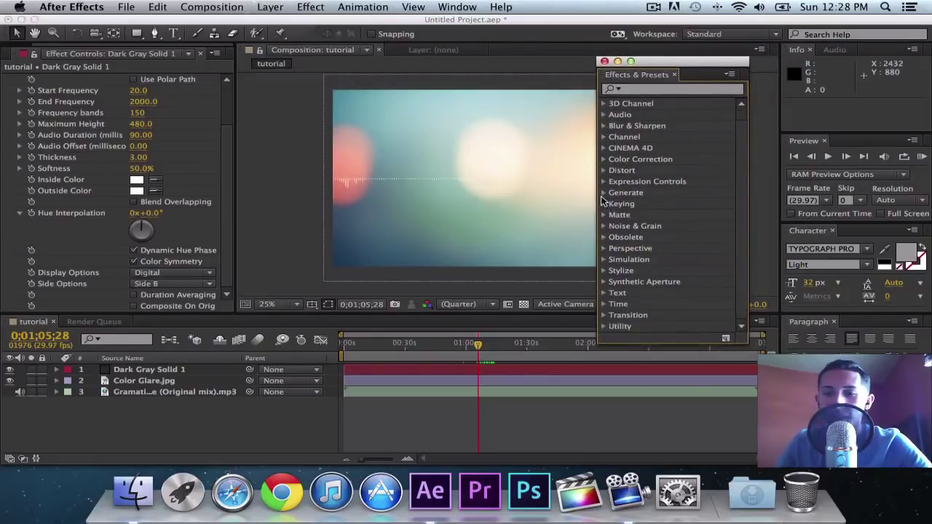
left_click(603, 193)
scroll(604, 200, "up", 3)
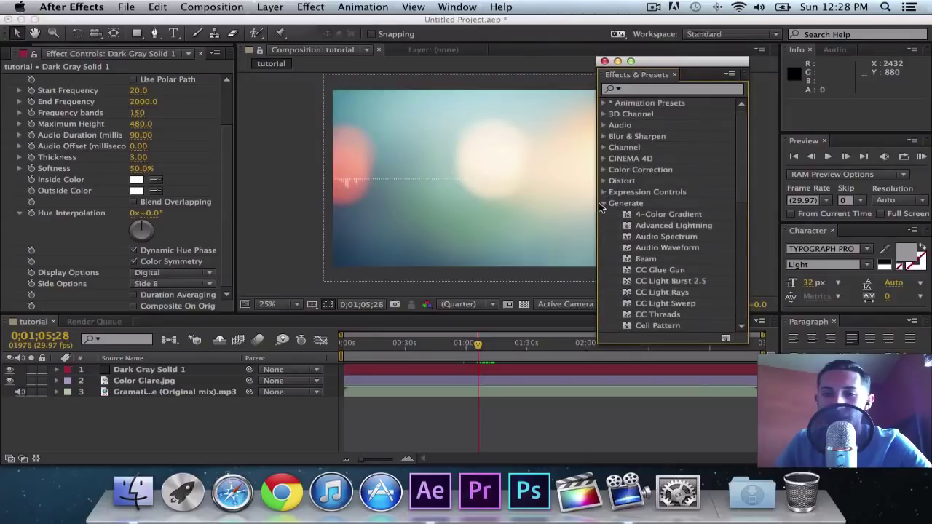
left_click(603, 202)
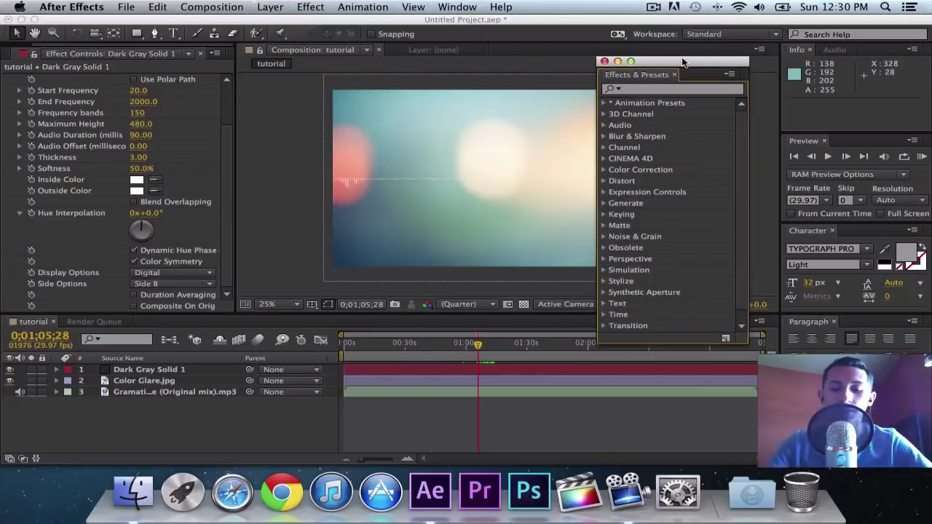
Search 'polar', re-dock the effects panel, and add Polar Coordinates below Audio Spectrum
left_click(677, 89)
type("polar")
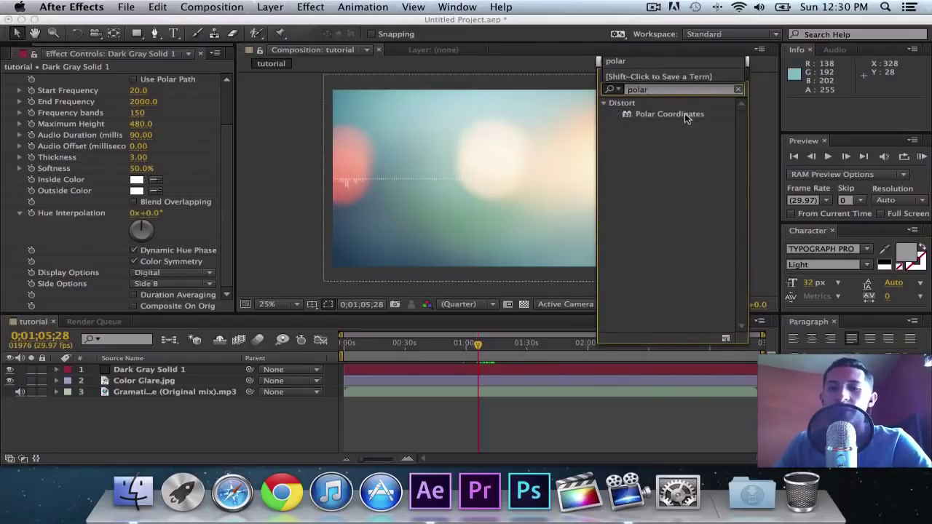
left_click_drag(693, 71, 706, 88)
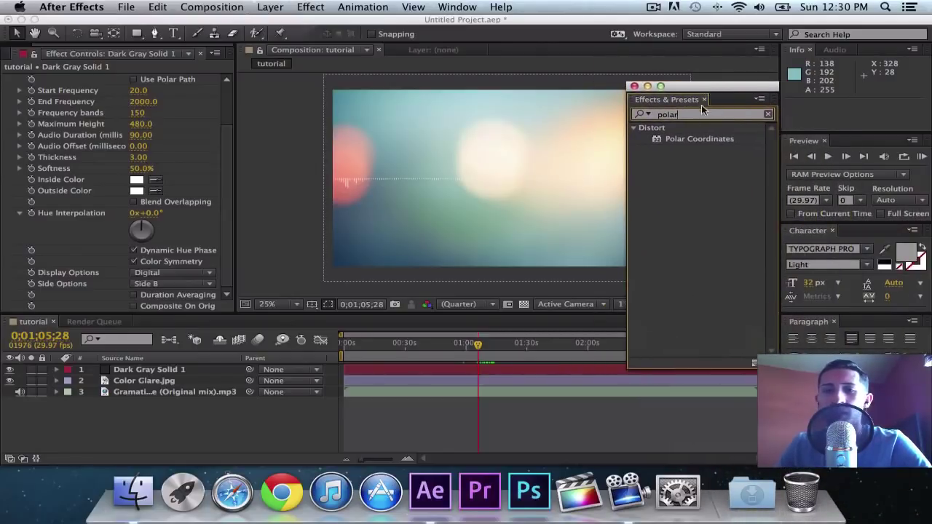
left_click_drag(696, 106, 844, 133)
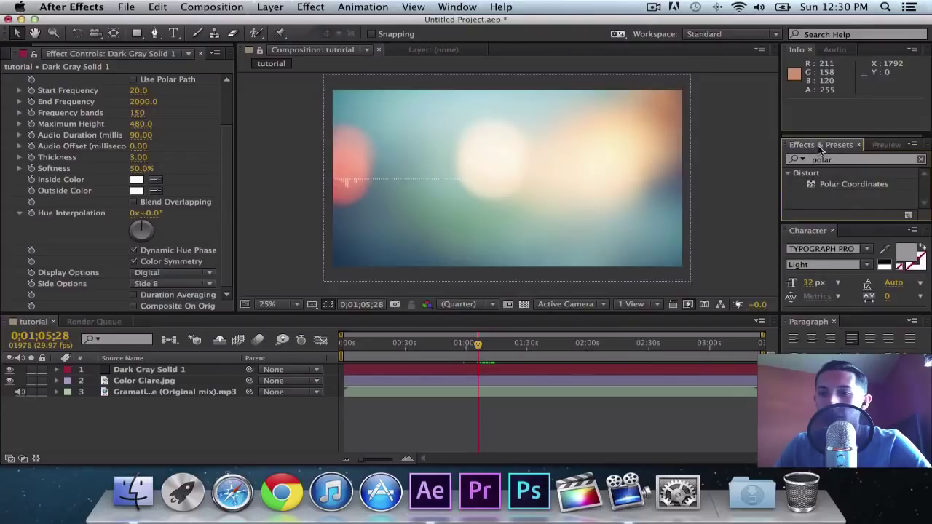
left_click(829, 186)
left_click_drag(154, 182, 175, 186)
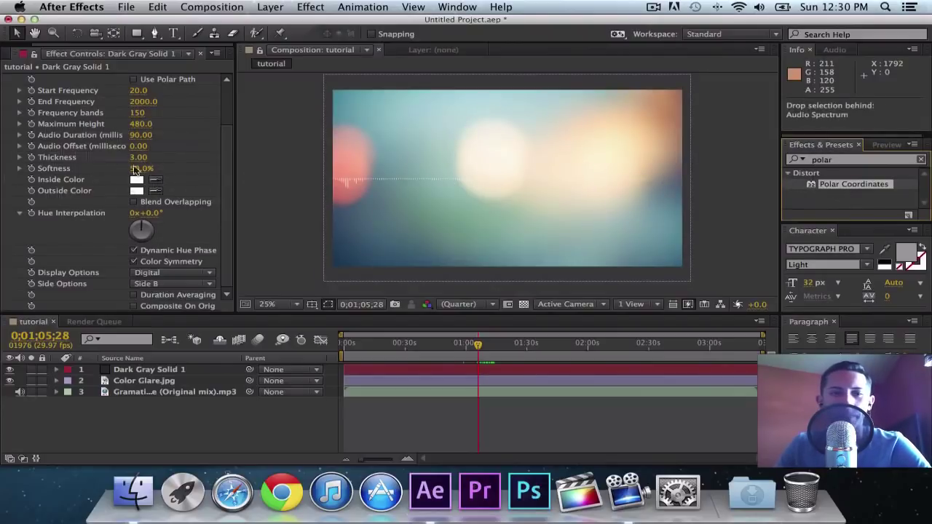
left_click_drag(135, 253, 113, 259)
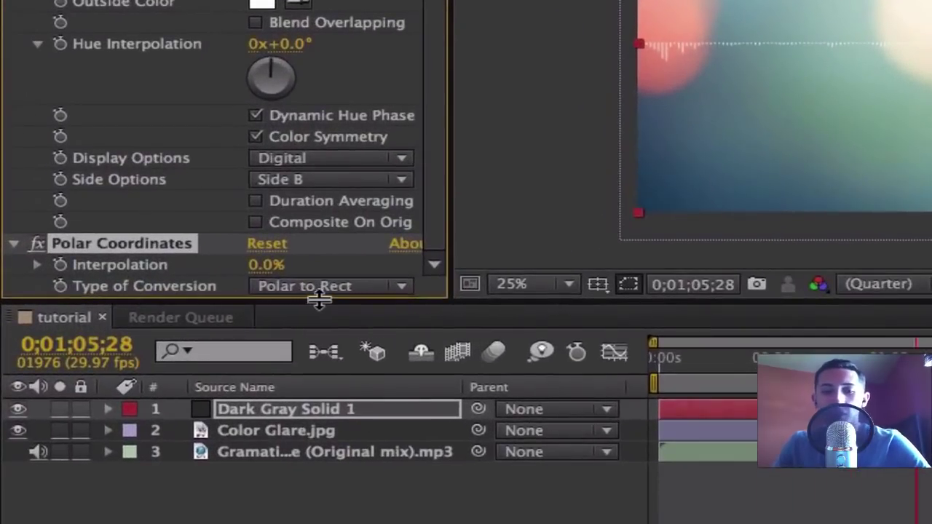
Set Polar Coordinates to Rect to Polar with Interpolation at 100%
left_click(165, 307)
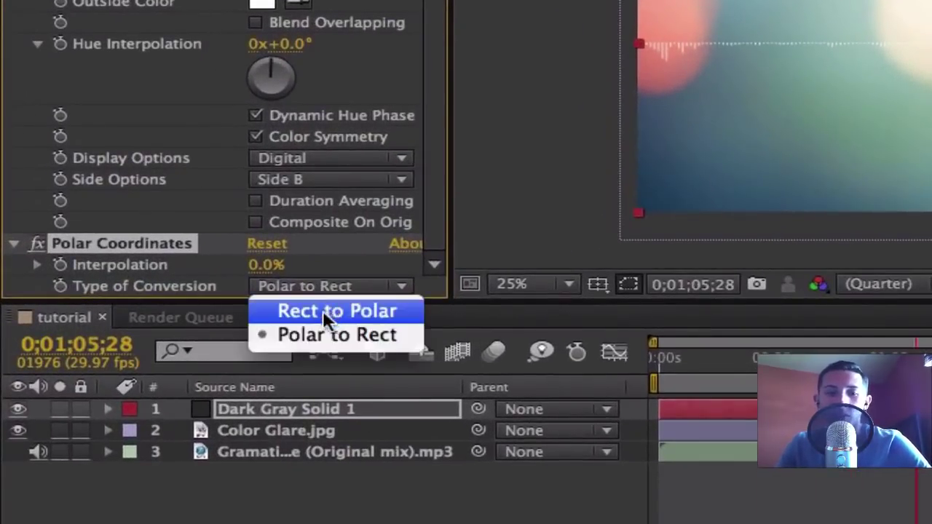
left_click(324, 310)
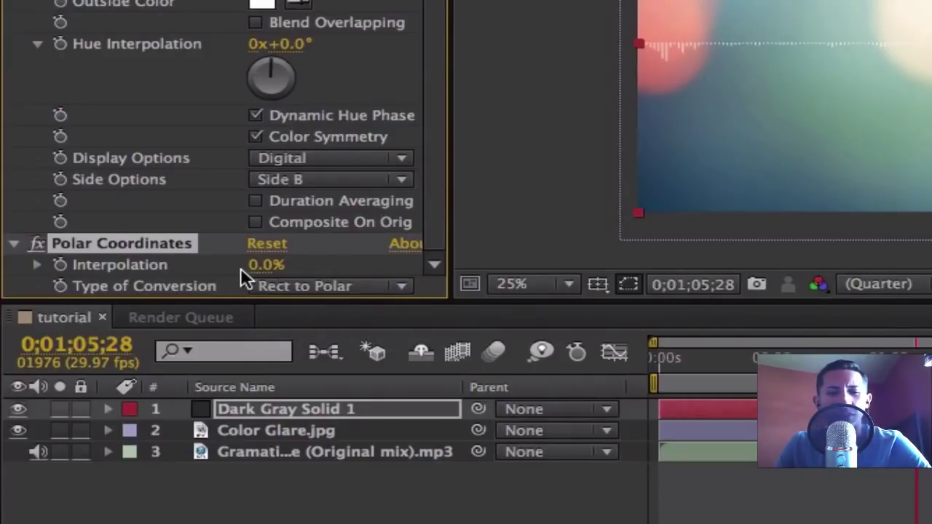
left_click_drag(254, 266, 303, 264)
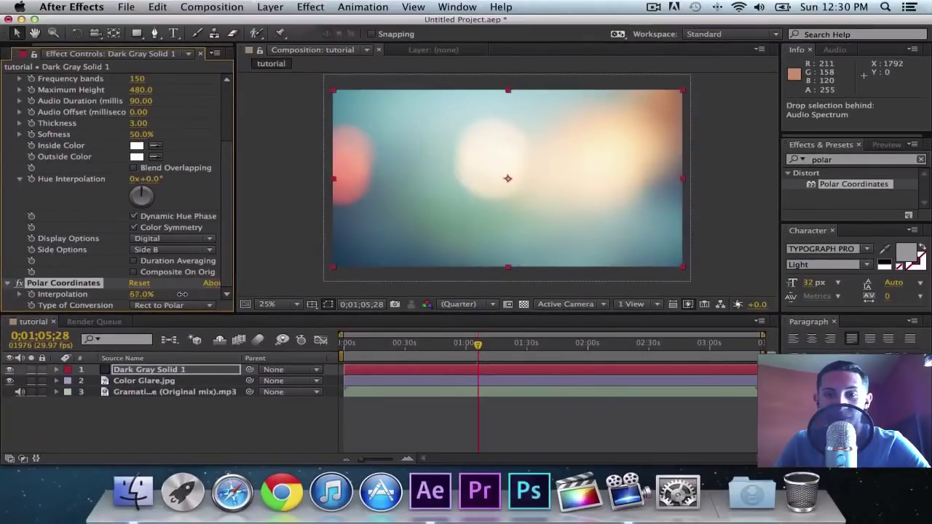
left_click_drag(182, 294, 211, 294)
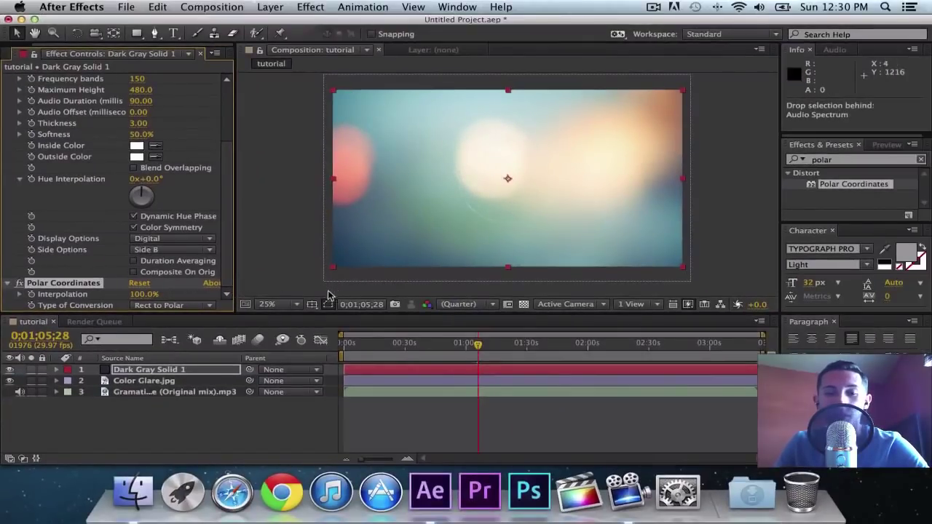
Set the Audio Spectrum Maximum Height to 700
scroll(165, 197, "up", 1)
scroll(164, 197, "up", 5)
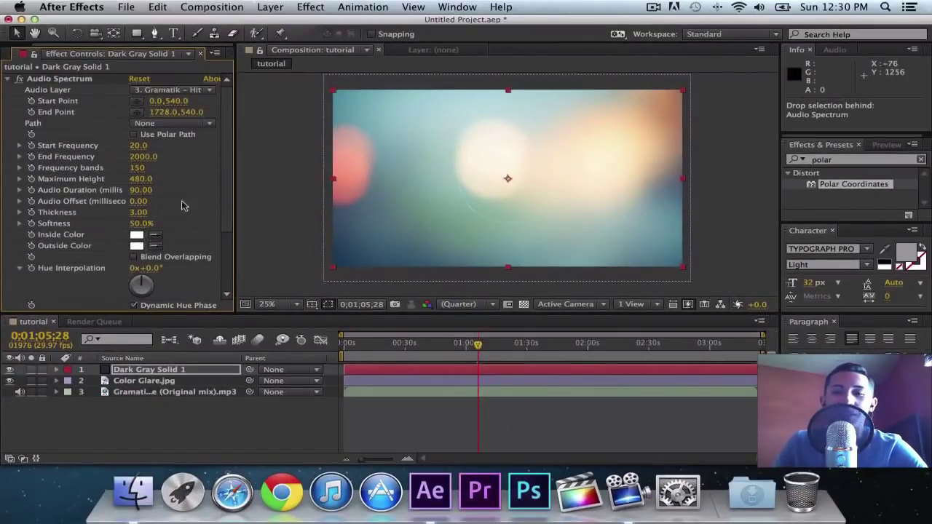
left_click_drag(478, 343, 395, 345)
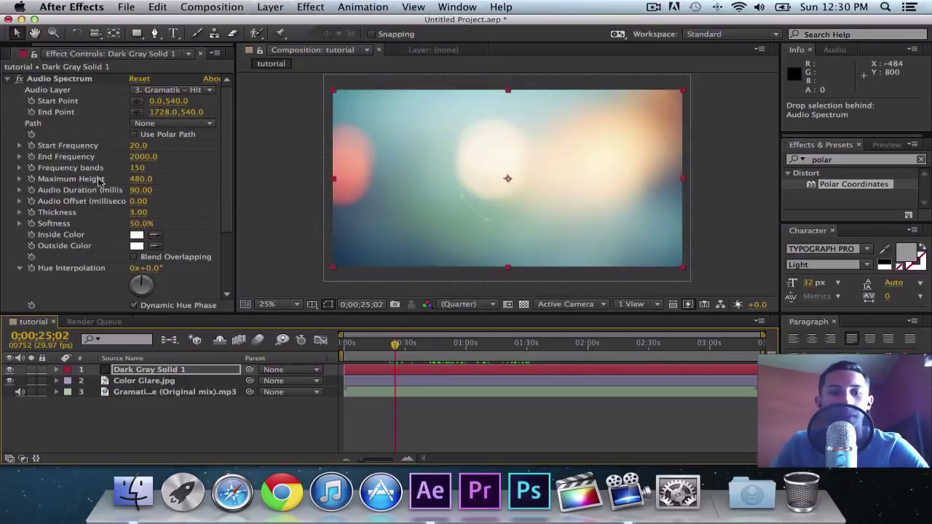
left_click(141, 179)
type("400")
type("0")
key("Return")
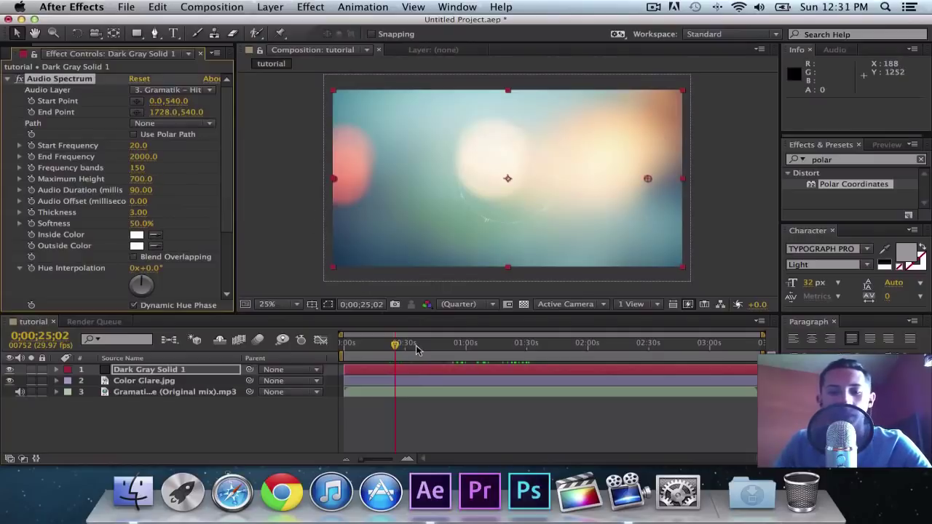
Scrub through the song at 50% zoom to preview the circular spectrum
left_click(436, 346)
left_click_drag(436, 346, 412, 349)
key("period")
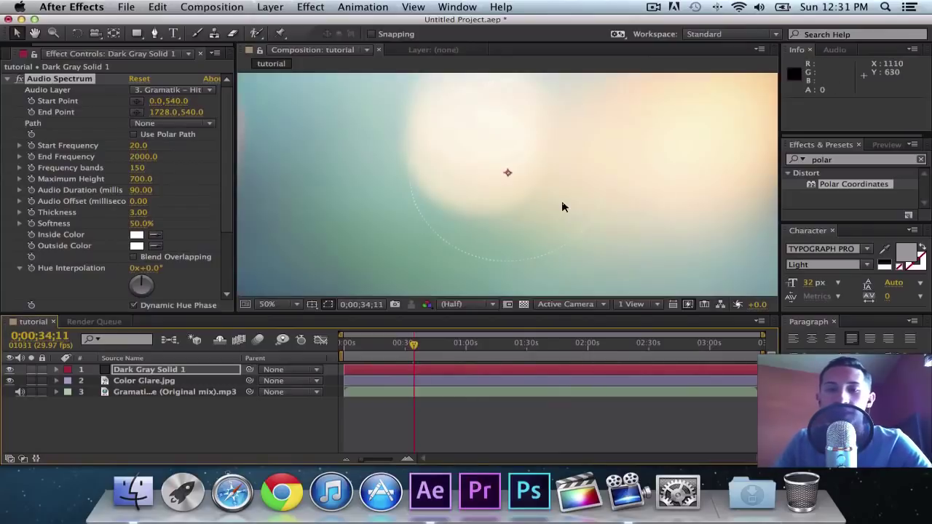
mouse_move(486, 342)
left_mouse_down()
mouse_move(537, 342)
mouse_move(491, 342)
left_mouse_up()
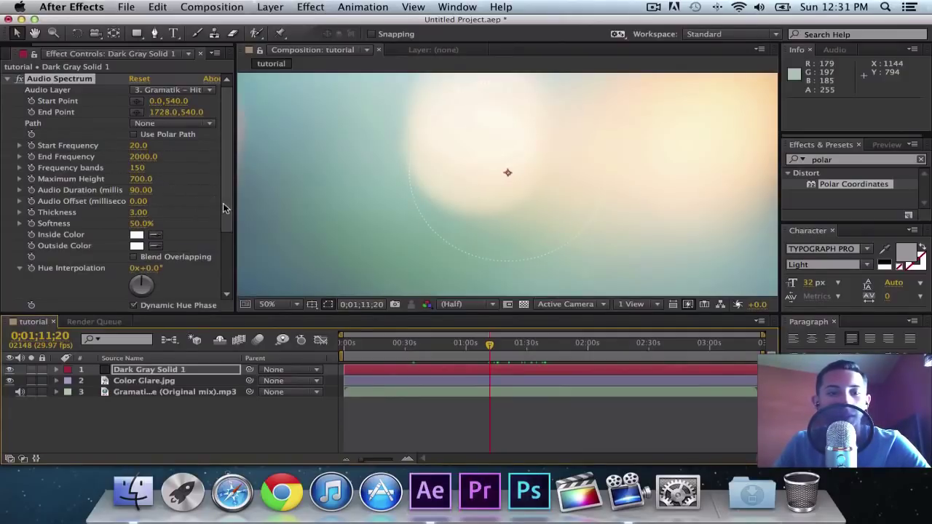
scroll(223, 202, "down", 2)
scroll(224, 213, "down", 1)
Set the Audio Spectrum Thickness to 3.50
left_click(139, 204)
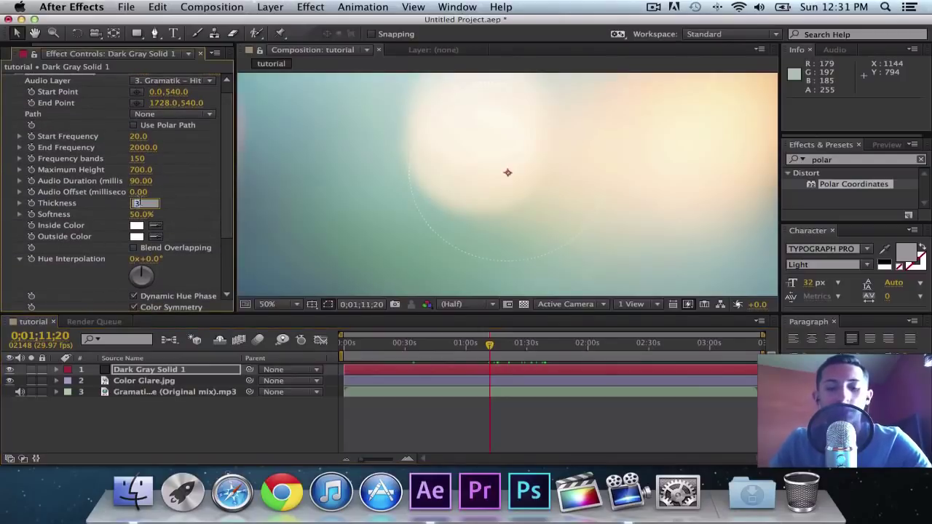
type("3.5")
key("Return")
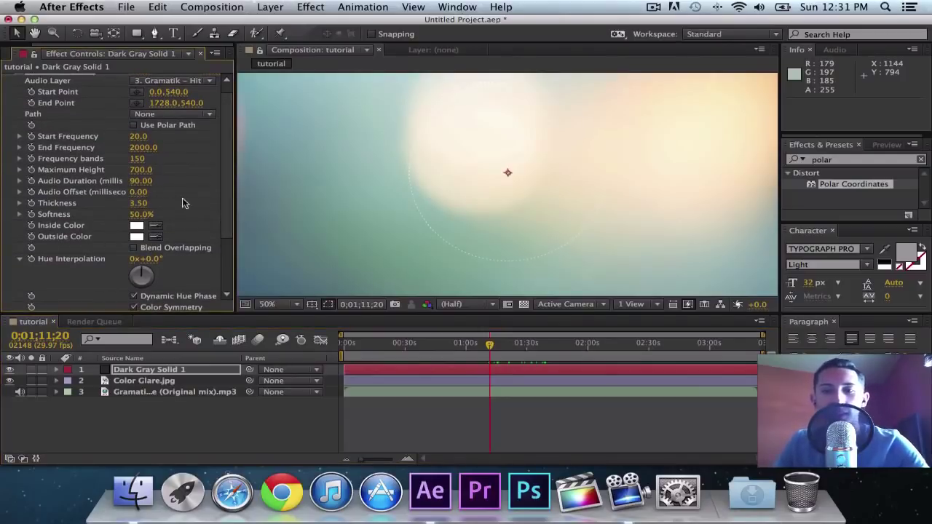
scroll(226, 182, "down", 5)
scroll(226, 220, "down", 2)
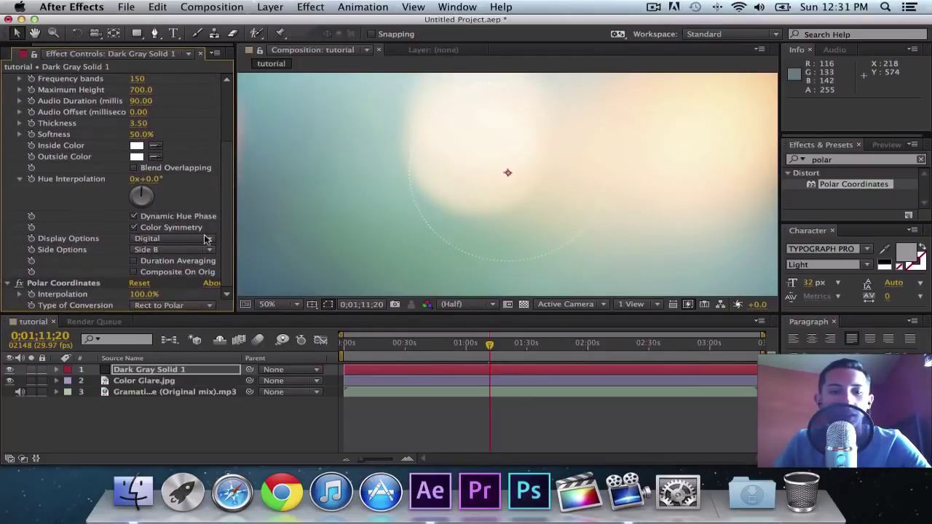
left_click(172, 237)
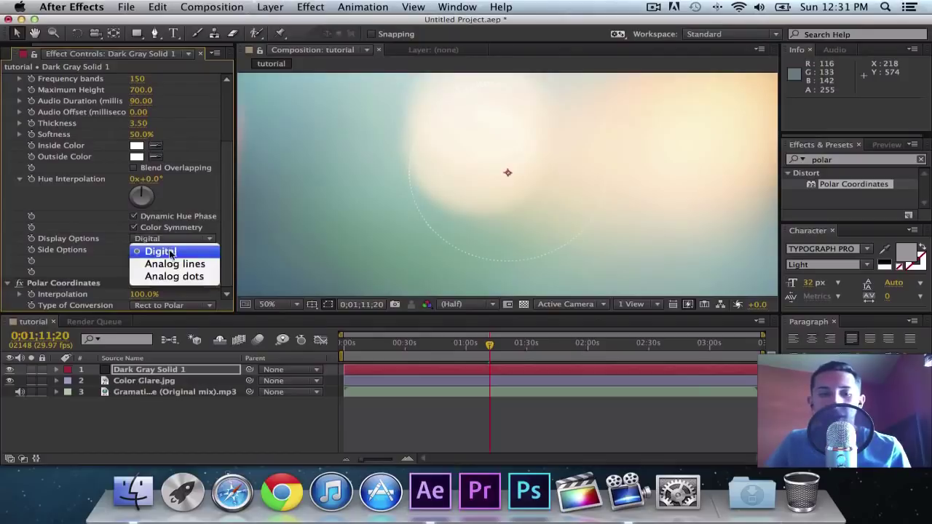
left_click(175, 266)
left_click_drag(466, 342, 435, 343)
left_click(159, 245)
left_click(175, 276)
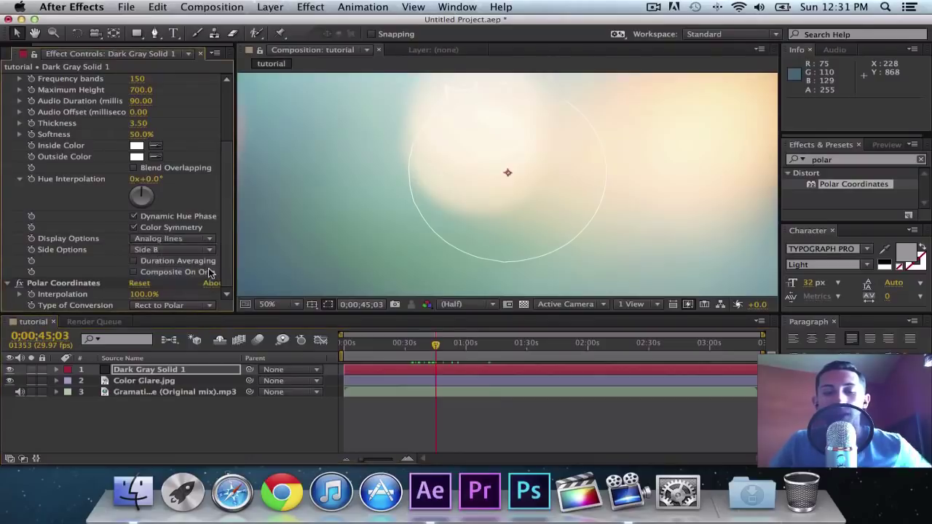
left_click_drag(436, 343, 461, 346)
left_click(160, 240)
left_click(153, 250)
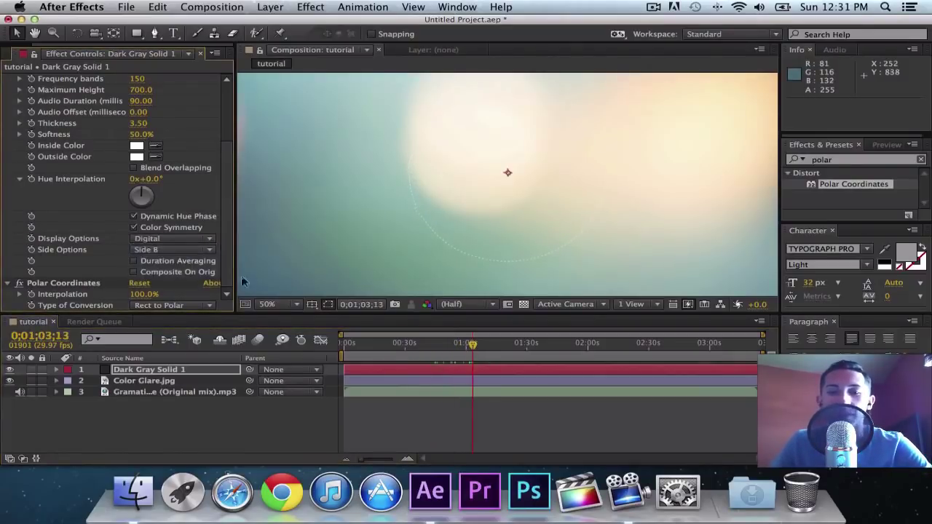
left_click_drag(470, 356, 432, 348)
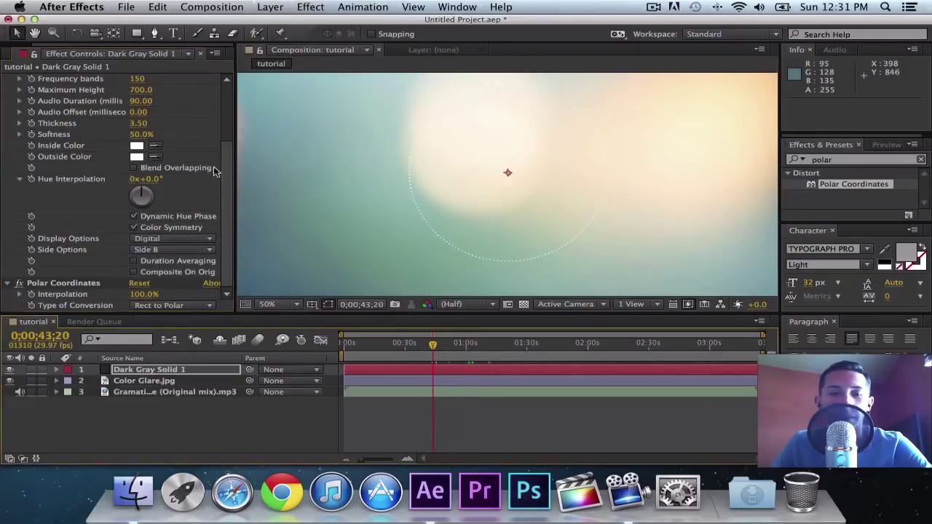
scroll(222, 179, "up", 5)
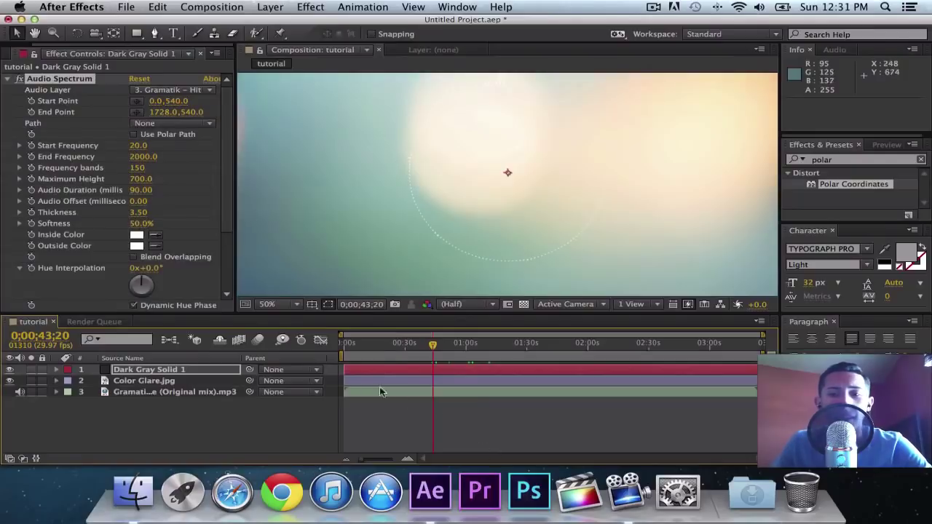
Add a text layer reading 'Gramatik' above the spectrum circle near the top centre
key("comma")
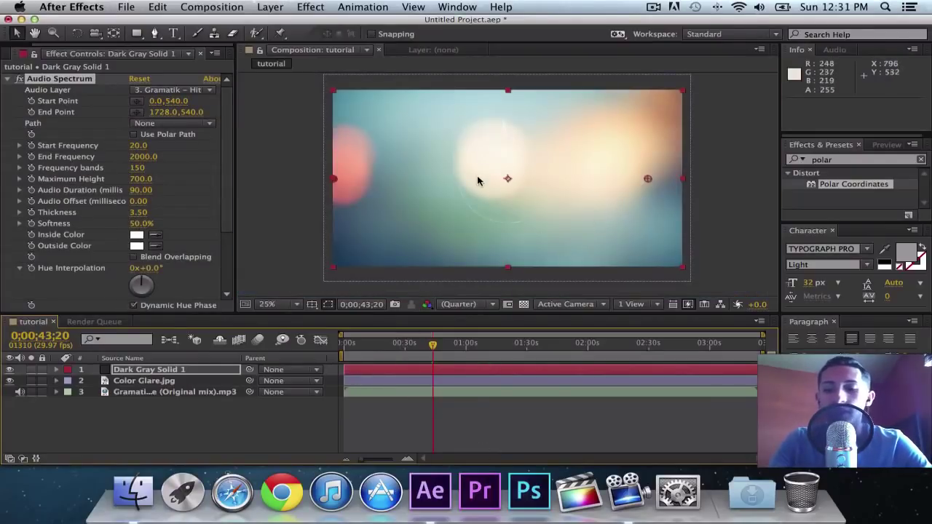
key("period")
left_click(9, 55)
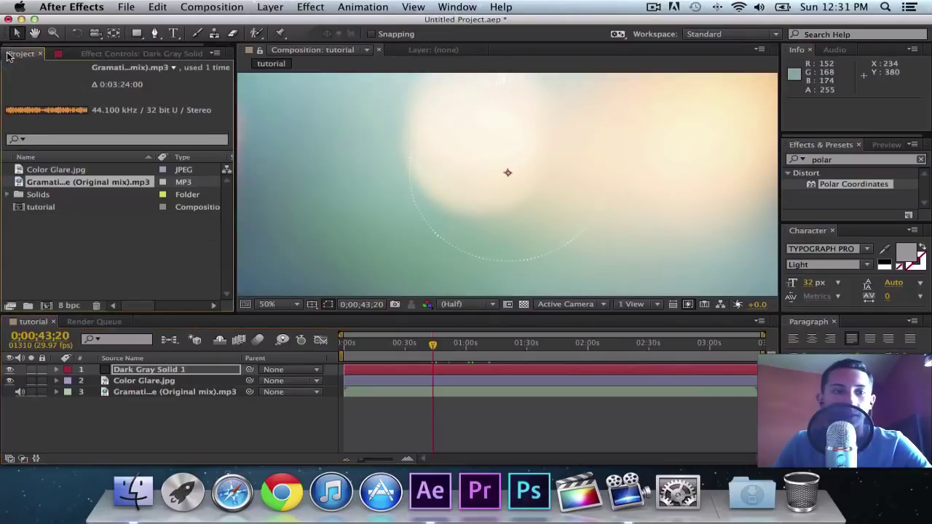
left_click(179, 34)
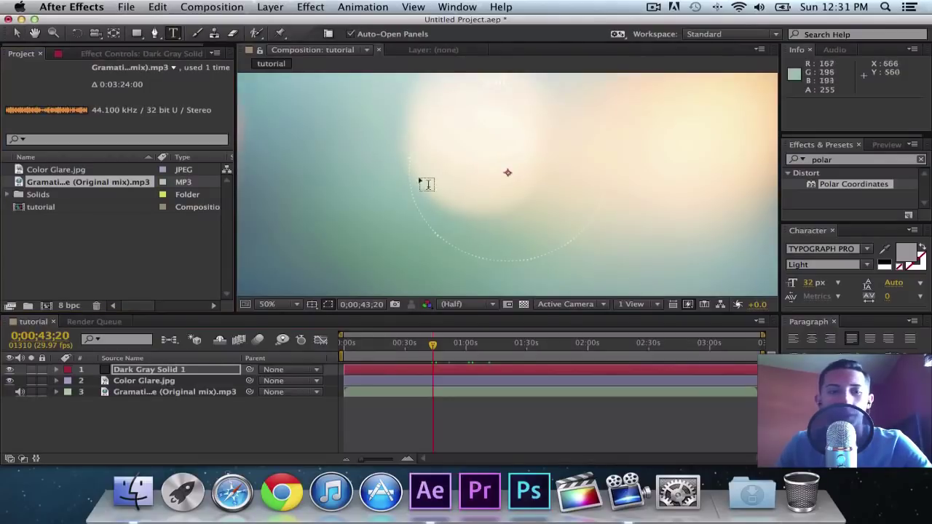
left_click(470, 159)
type("Gramatik")
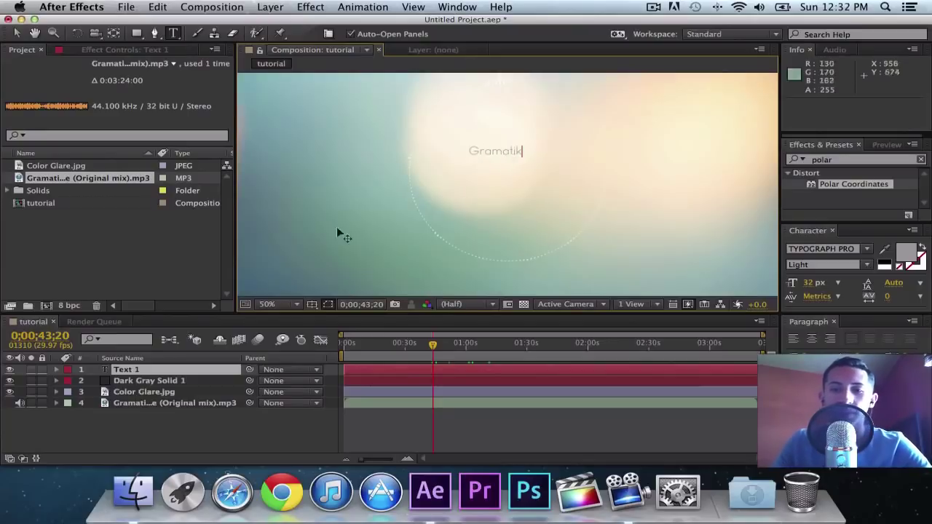
left_click(146, 404)
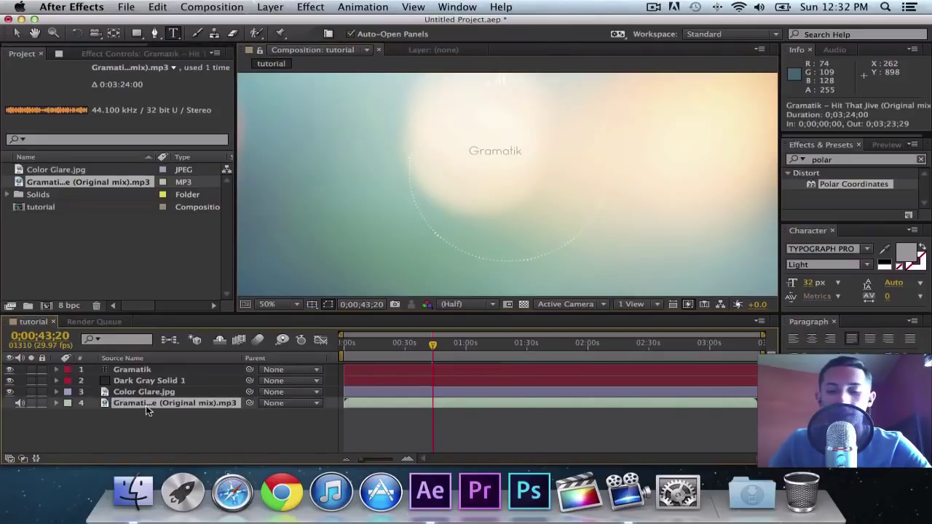
key("Return")
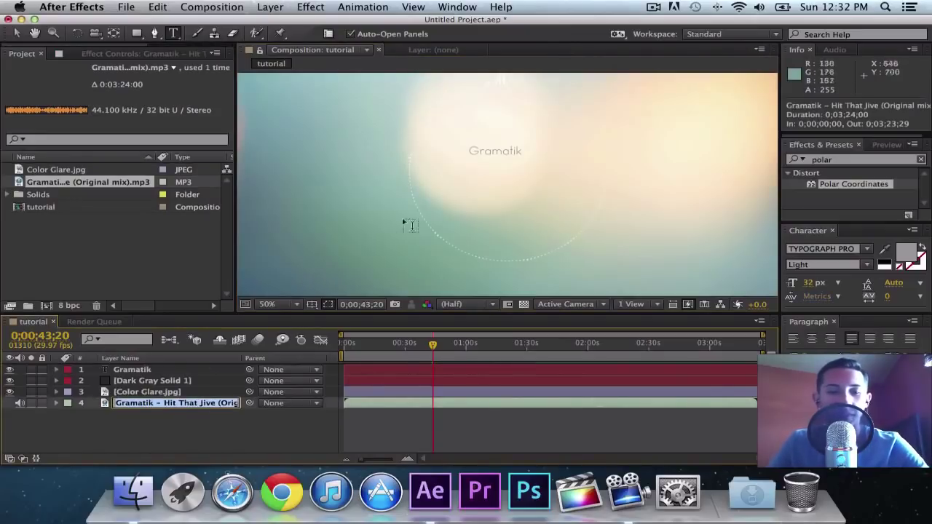
Set the Gramatik text size to 58 px in the Character panel
left_click(513, 150)
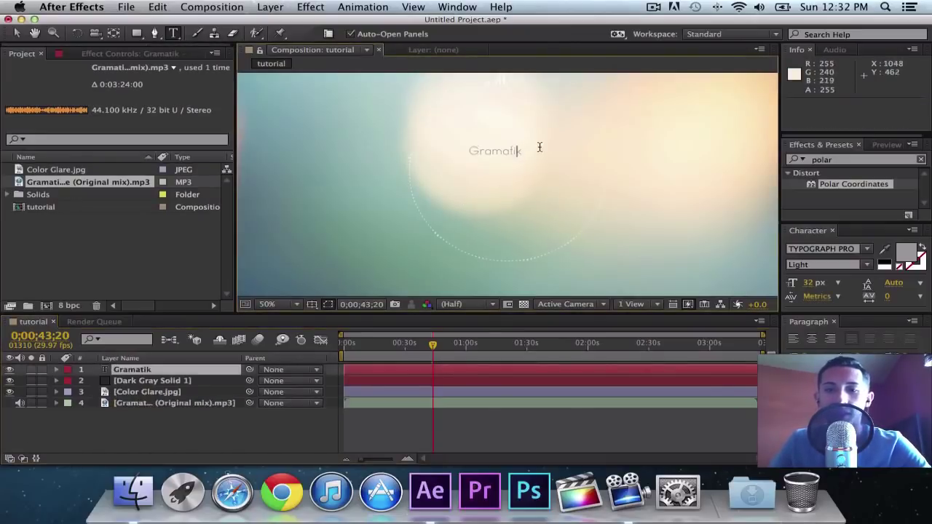
double_click(514, 150)
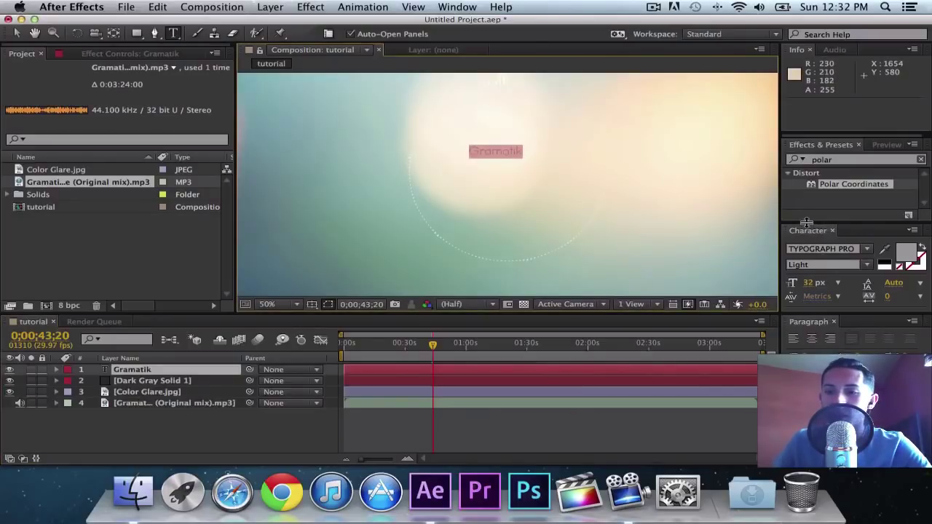
left_click_drag(807, 222, 806, 175)
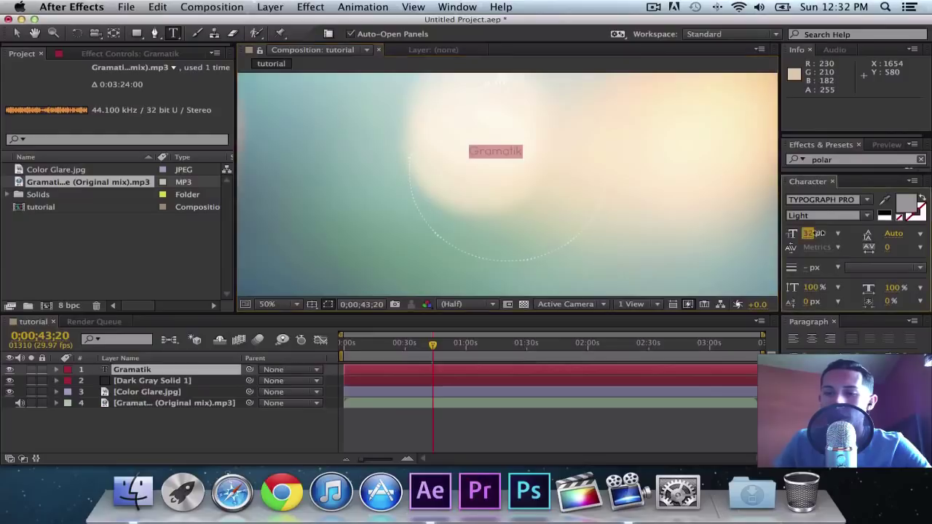
left_click_drag(820, 233, 841, 233)
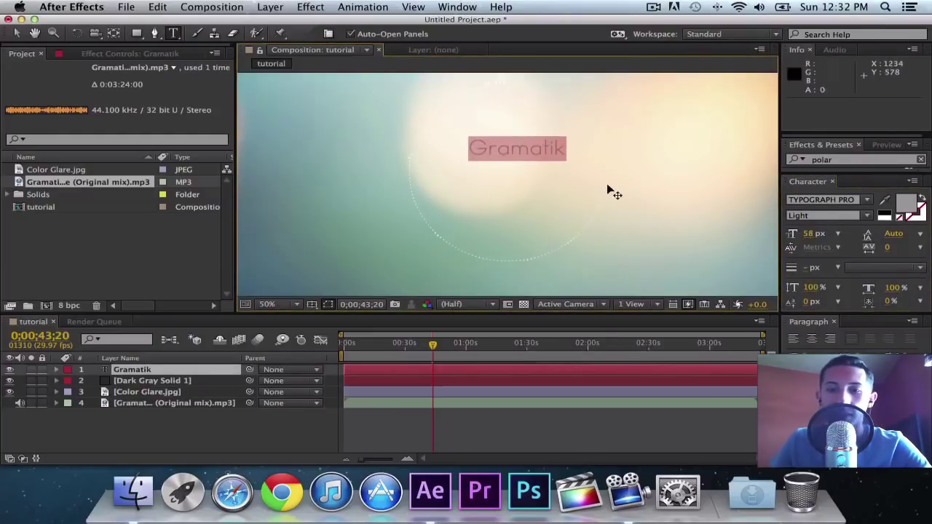
Reposition the Gramatik title just above the dotted spectrum ring
left_click(530, 148)
left_click(542, 147)
double_click(553, 147)
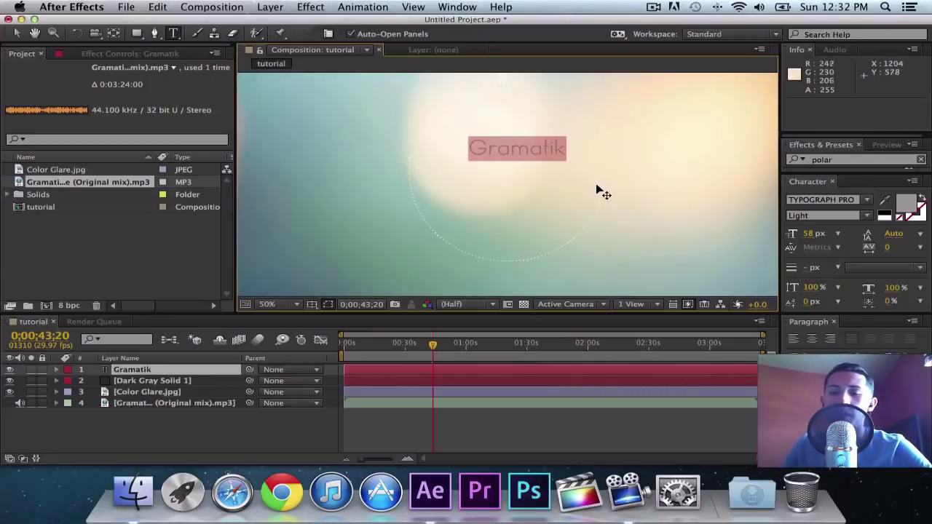
mouse_move(596, 189)
left_mouse_down()
mouse_move(592, 208)
mouse_move(585, 188)
left_mouse_up()
double_click(570, 183)
left_click(530, 179)
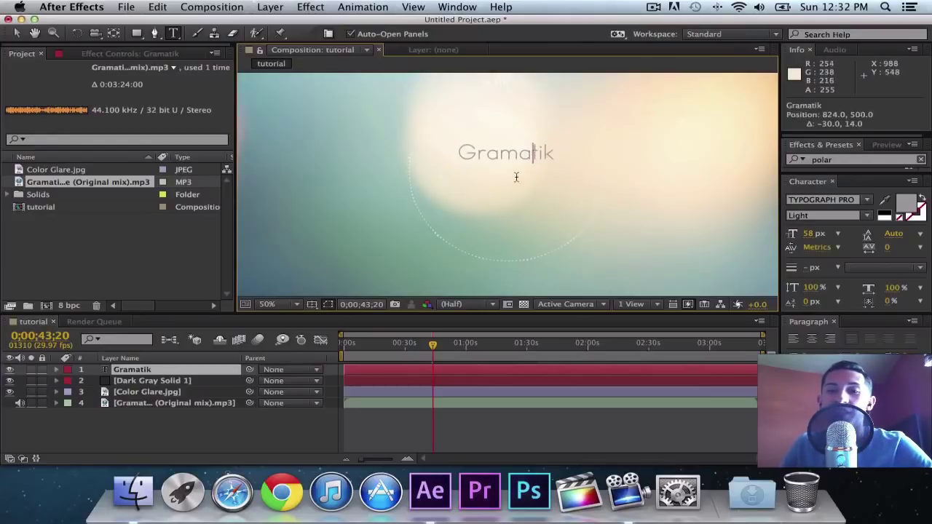
Type a new text line 'Hit That Jive Thing' below the Gramatik title
key("Escape")
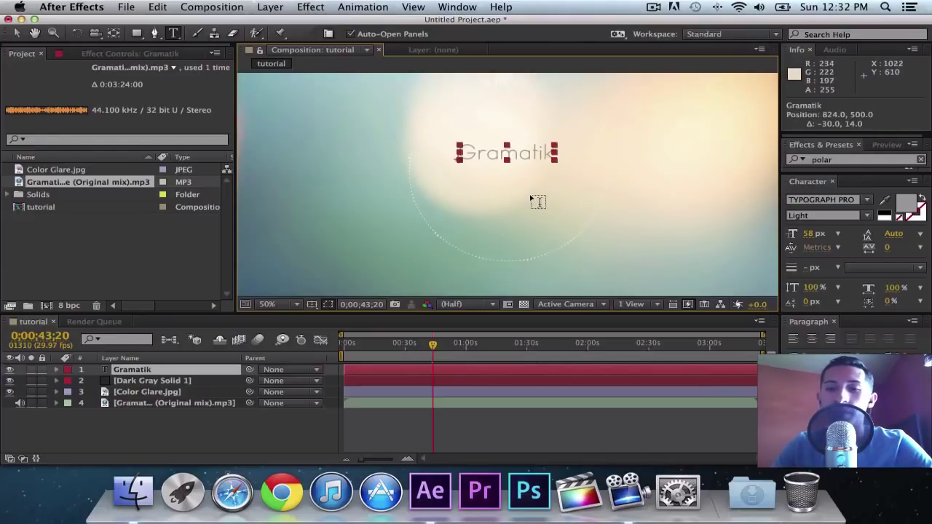
left_click(475, 191)
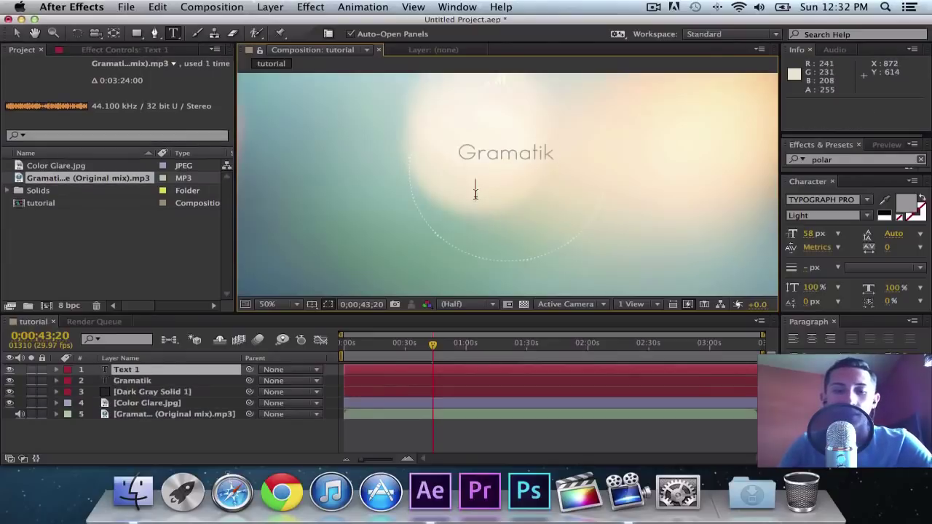
type("Hil")
key("BackSpace")
key("BackSpace")
key("BackSpace")
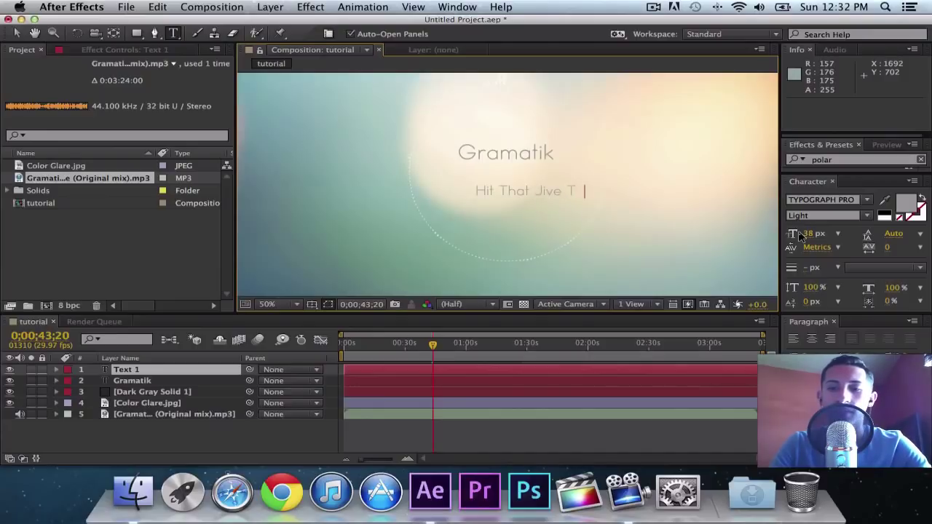
type("g")
Shrink the new line to 30 px and place it just under Gramatik
key("super+a")
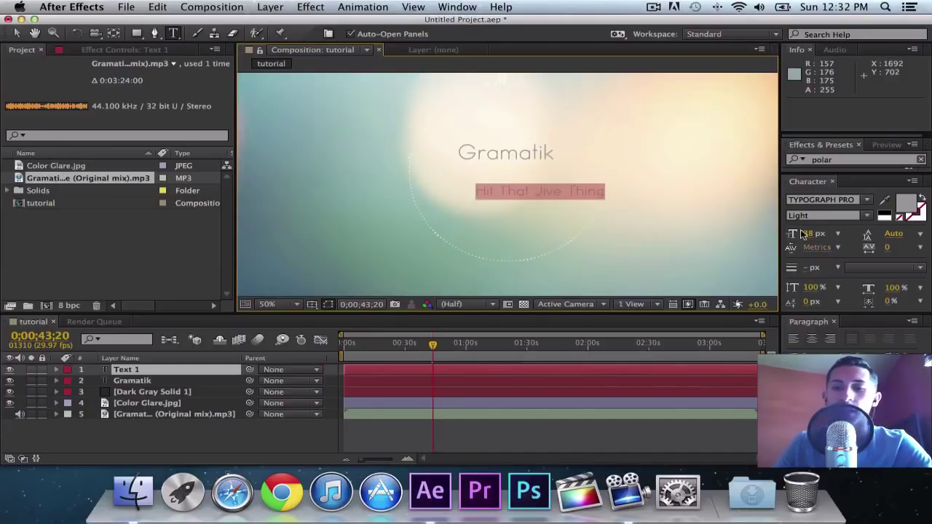
left_click(808, 233)
key("Down")
key("Down")
key("Down")
key("Down")
key("Down")
key("Down")
key("Down")
key("Down")
key("Escape")
key("v")
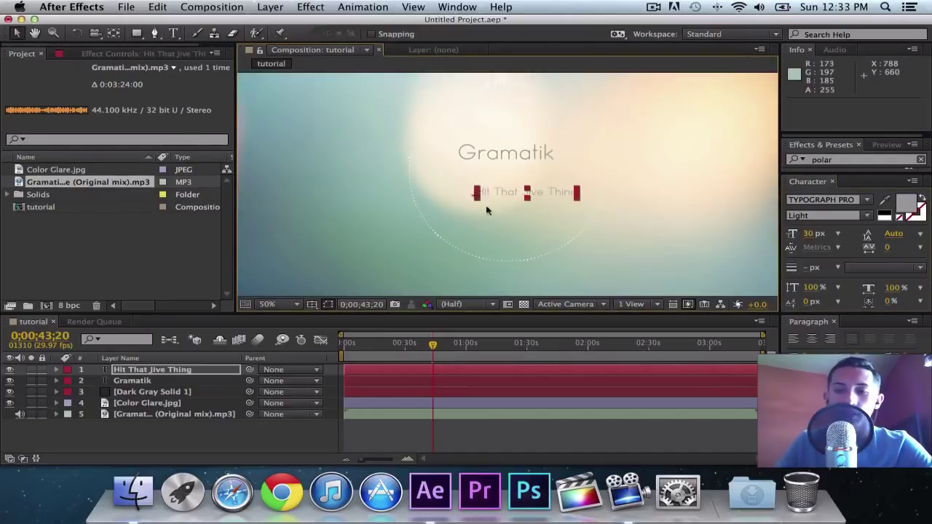
left_click_drag(557, 190, 536, 165)
Check the spectrum layer's opacity and look over the timeline layers without renaming
left_click(531, 177)
key("t")
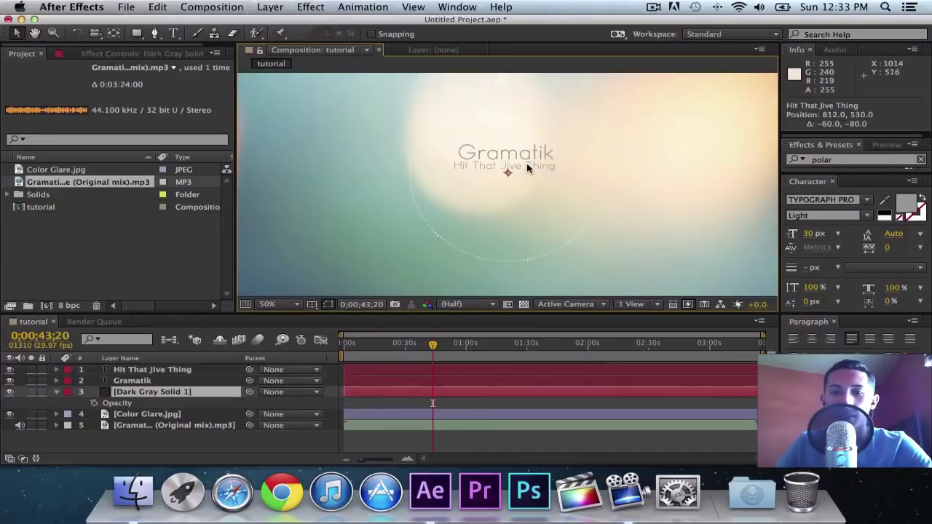
left_click(131, 415)
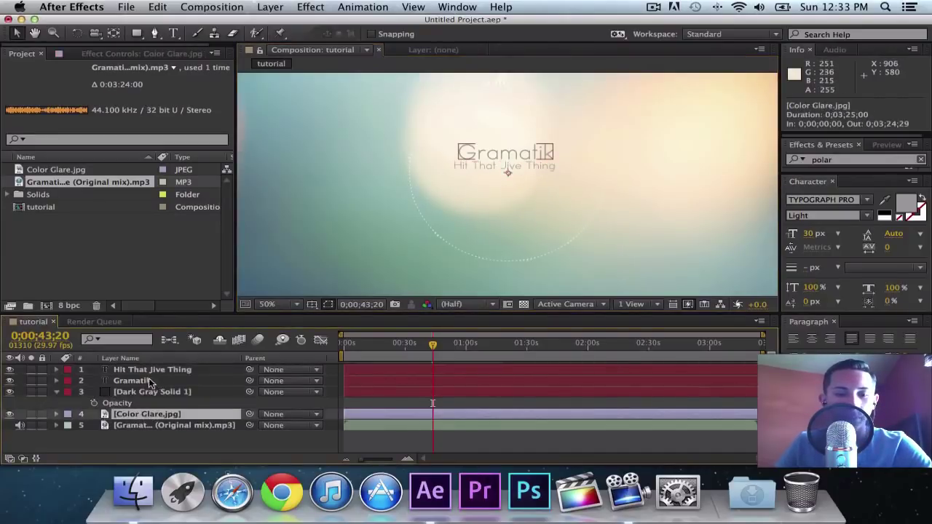
left_click(153, 373)
left_click(186, 425)
key("Return")
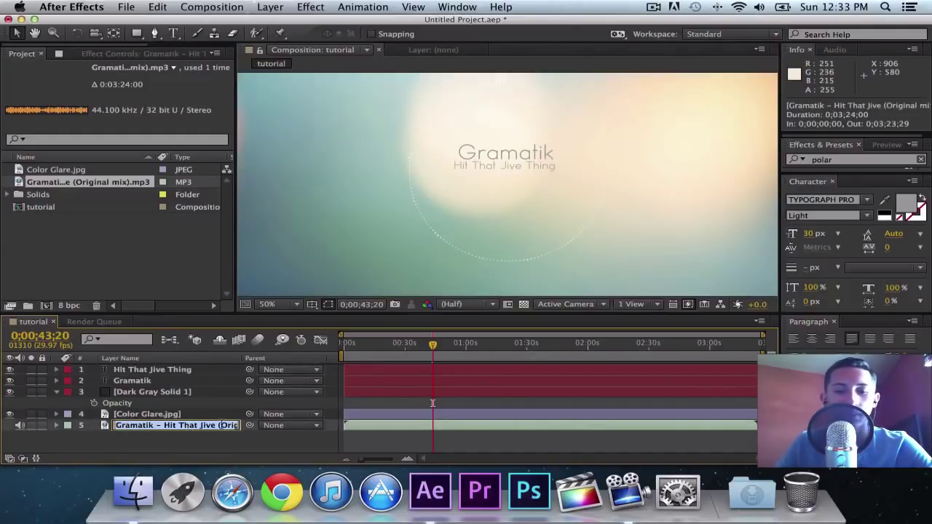
left_click(245, 429)
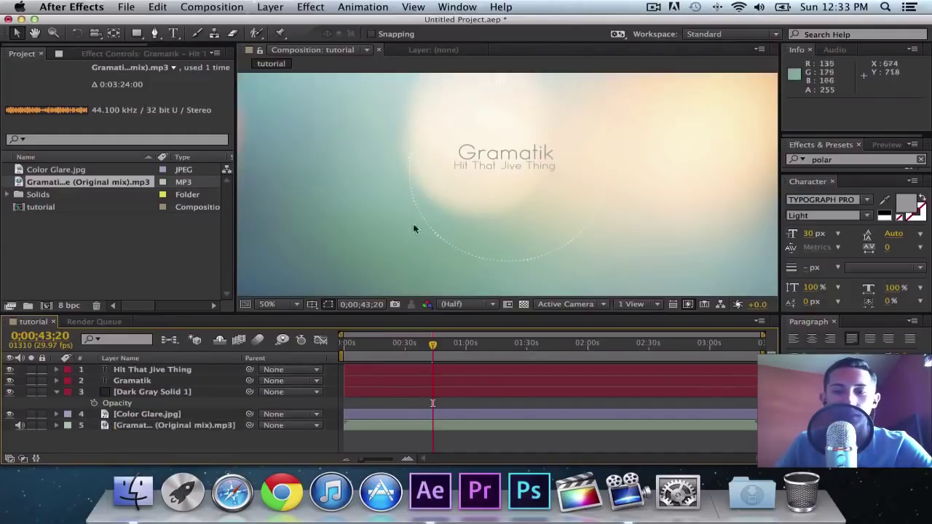
Edit the subtitle to read 'Hit That Jive', dropping the word Thing
left_click(531, 168)
double_click(547, 162)
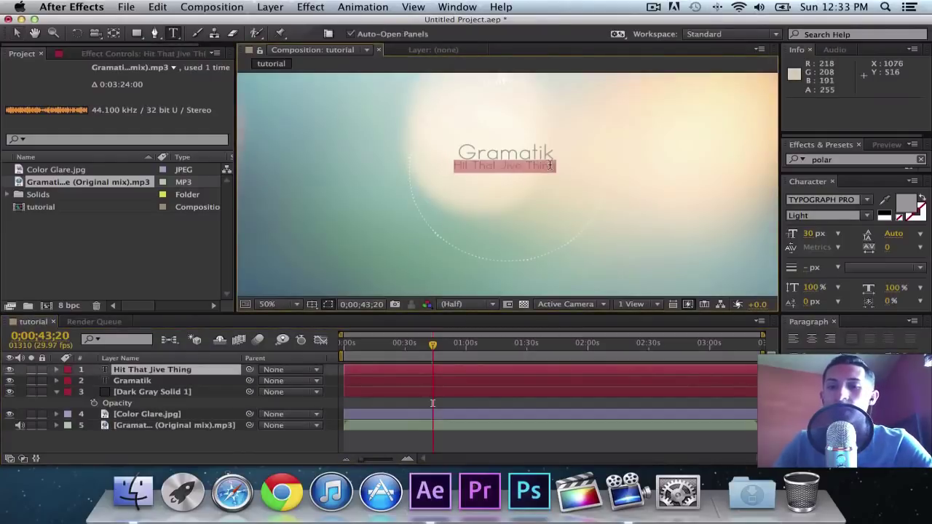
left_click(550, 165)
key("BackSpace")
key("BackSpace")
key("BackSpace")
key("BackSpace")
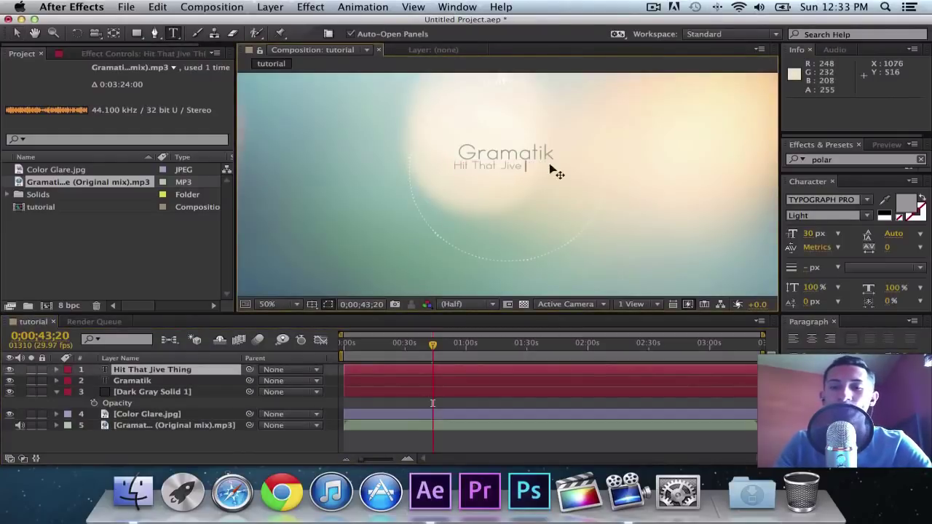
key("Escape")
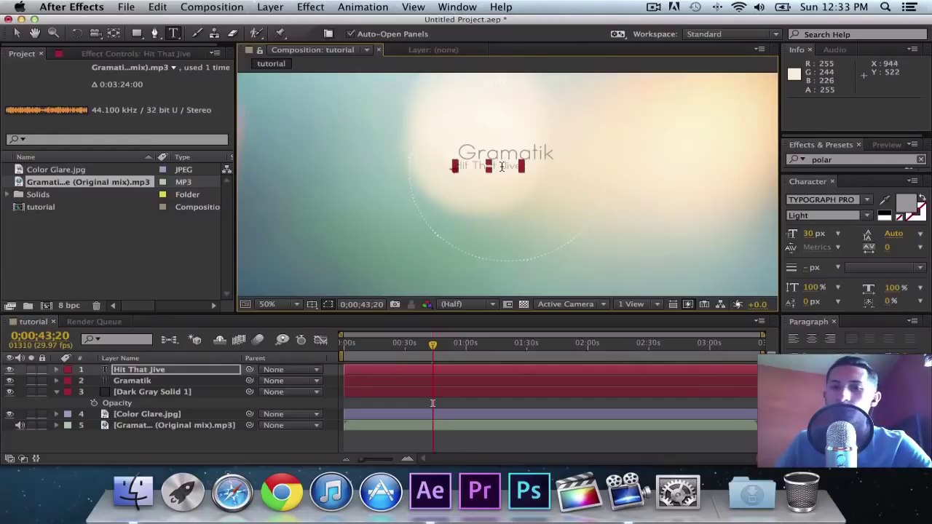
Move the Hit That Jive subtitle lower and the Gramatik title down toward it
key("v")
left_click_drag(494, 168, 511, 167)
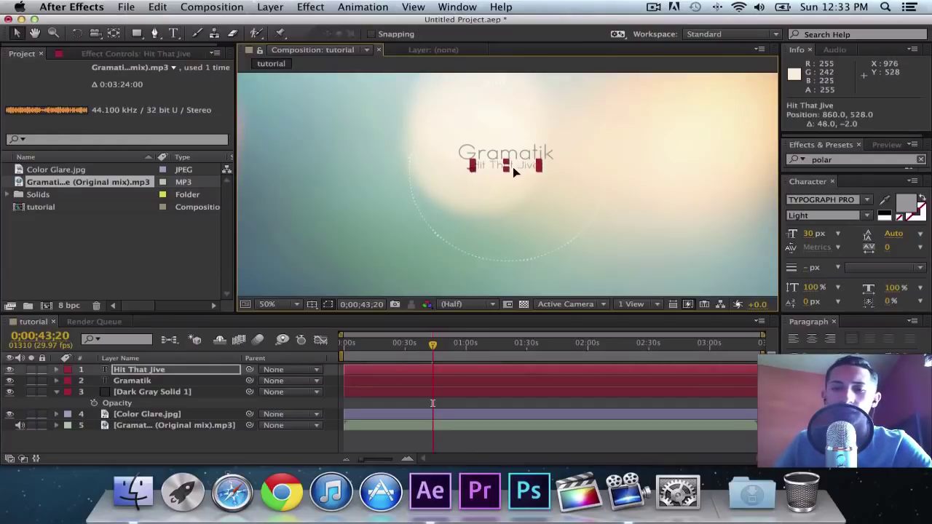
scroll(511, 167, "up", 1)
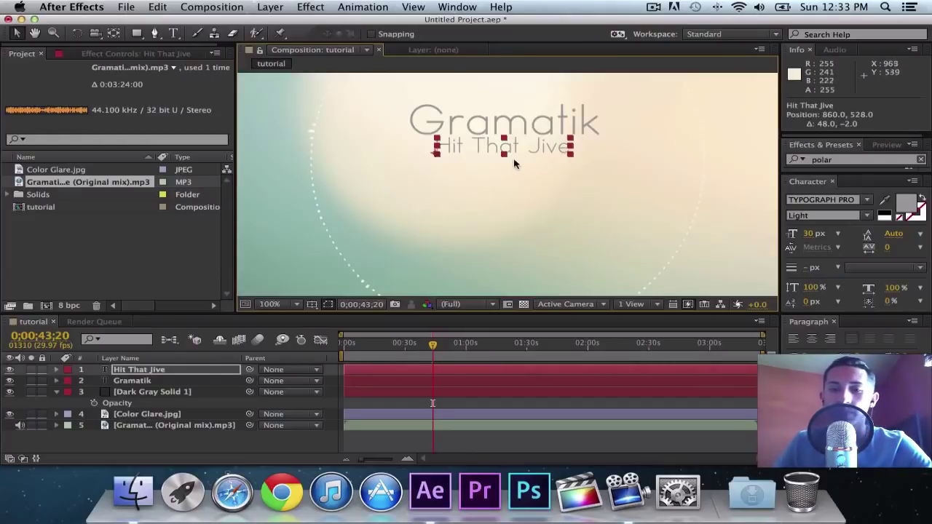
left_click_drag(535, 149, 539, 164)
left_click(539, 125)
mouse_move(539, 125)
left_mouse_down()
mouse_move(544, 140)
mouse_move(528, 132)
left_mouse_up()
left_click(564, 187)
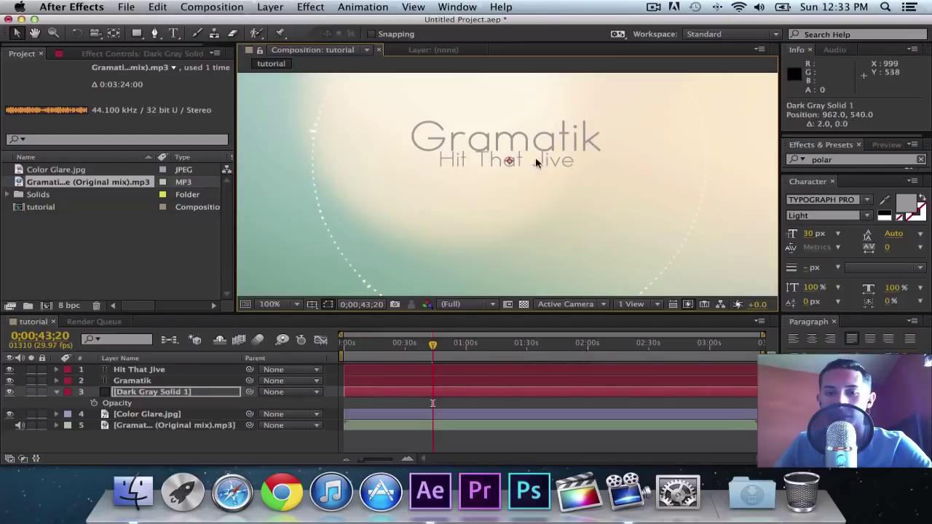
Undo the last move, recentre Hit That Jive, and return time to 0:21
key("super+z")
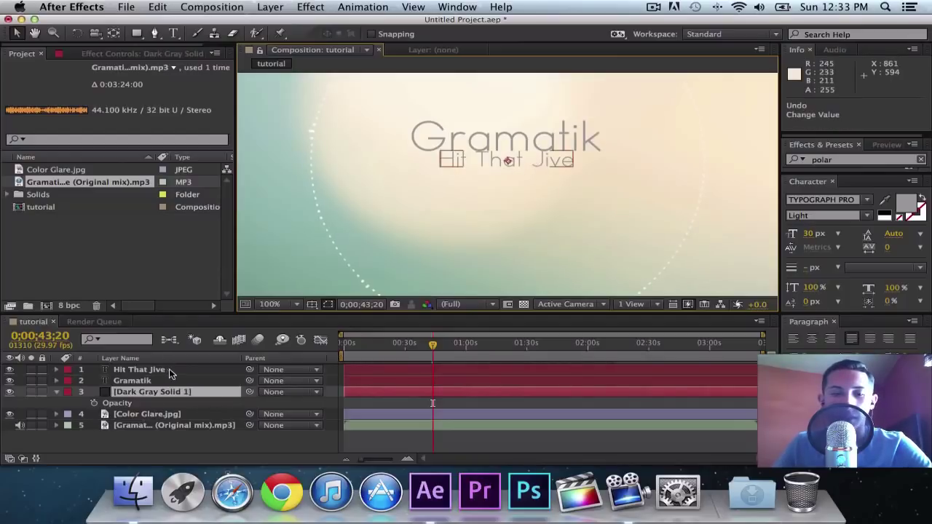
left_click(138, 369)
left_click_drag(521, 161, 522, 161)
left_click(539, 183)
key("comma")
left_click_drag(433, 346, 481, 345)
Add the tutorial composition to the Render Queue from the Composition menu
key("comma")
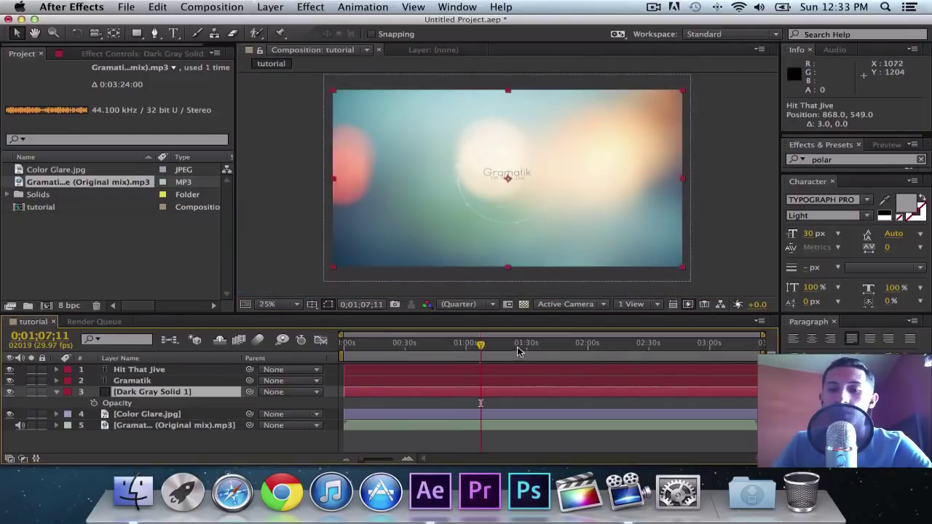
key("period")
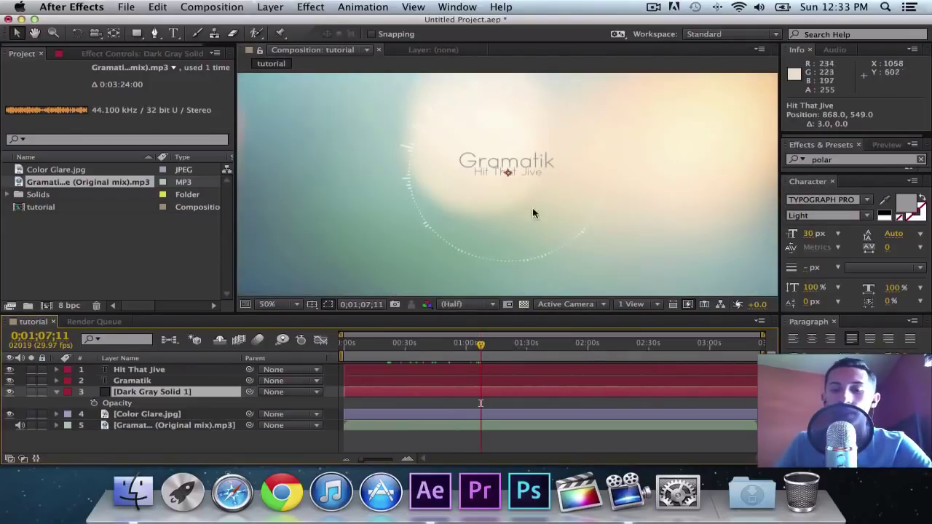
left_click(212, 7)
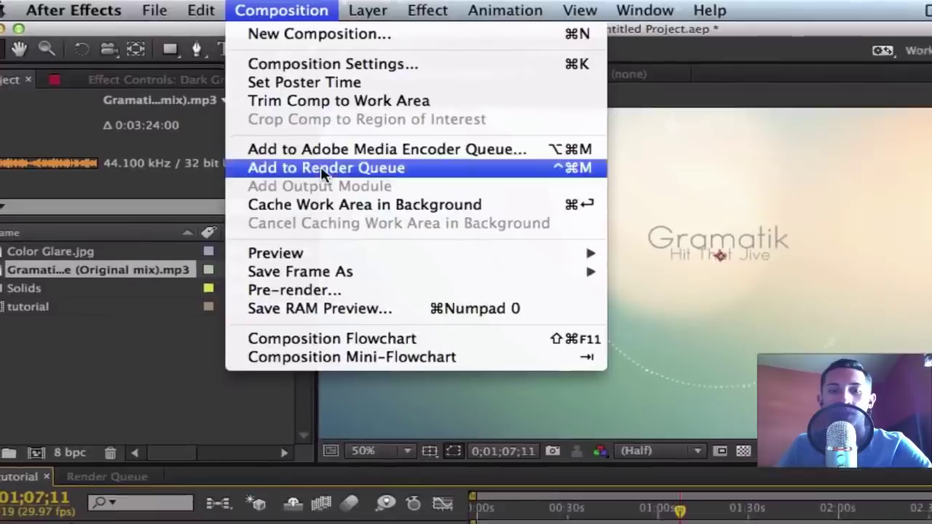
left_click(342, 173)
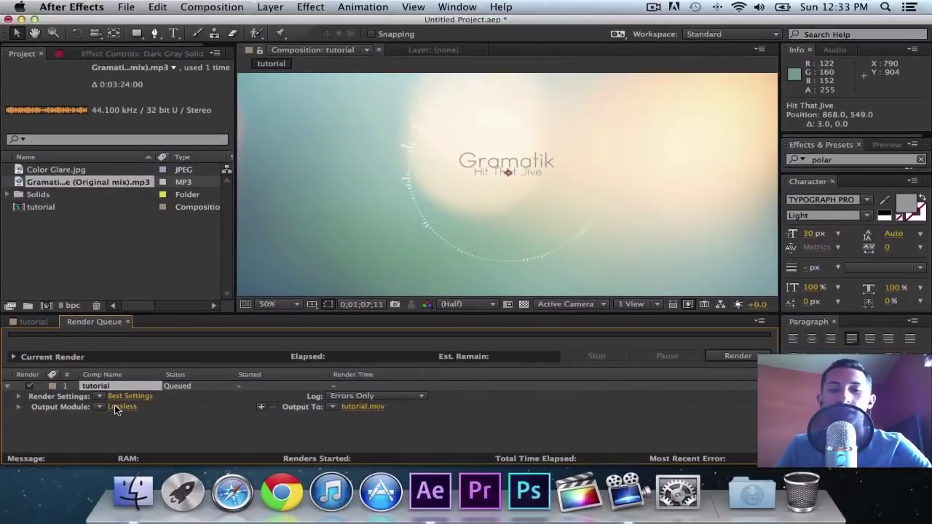
Open the Lossless output module settings and keep QuickTime as the format
left_click(216, 417)
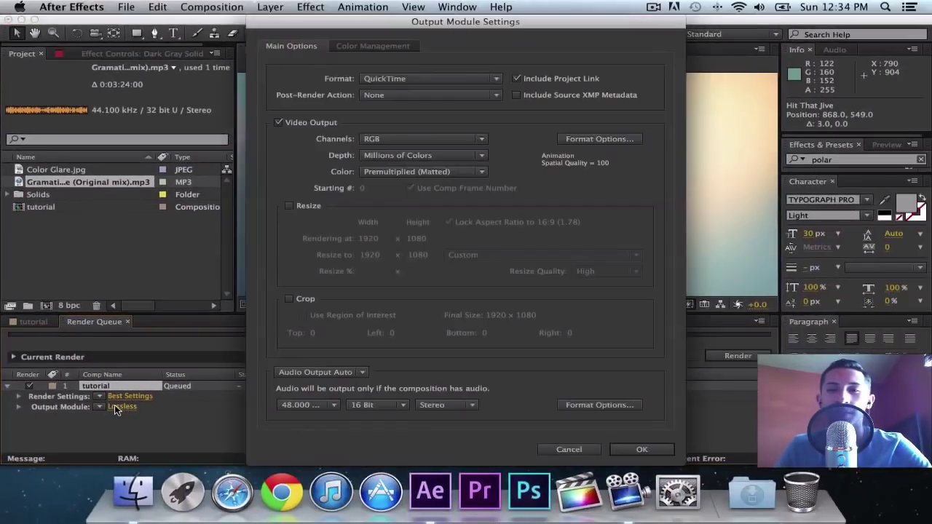
left_click(568, 449)
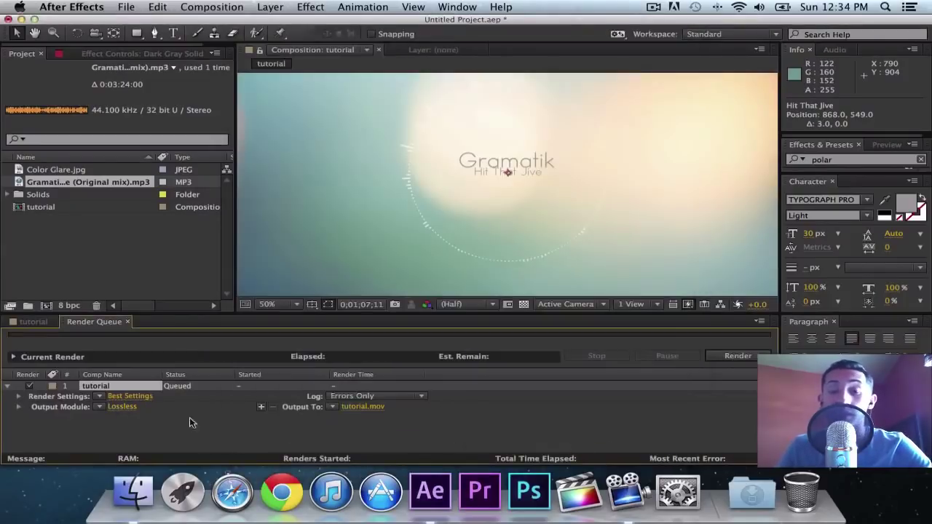
left_click(122, 406)
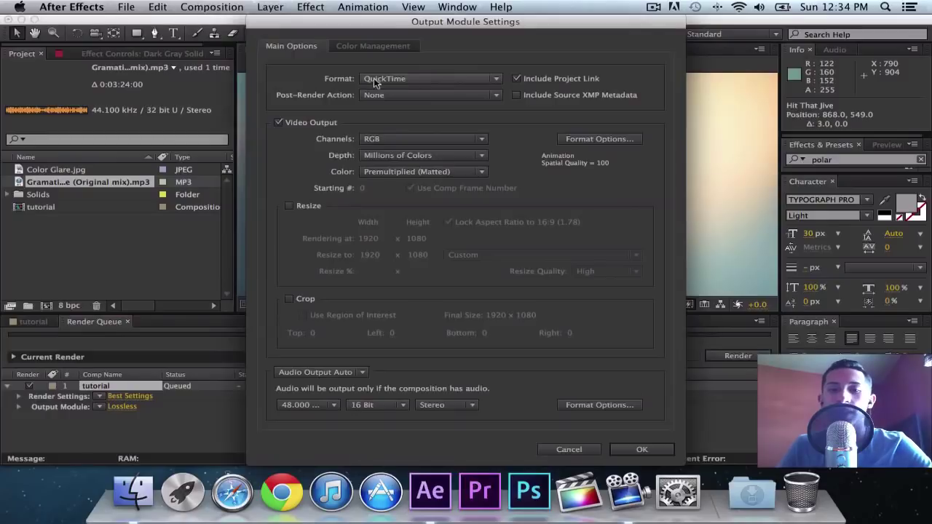
left_click(408, 78)
left_click(552, 63)
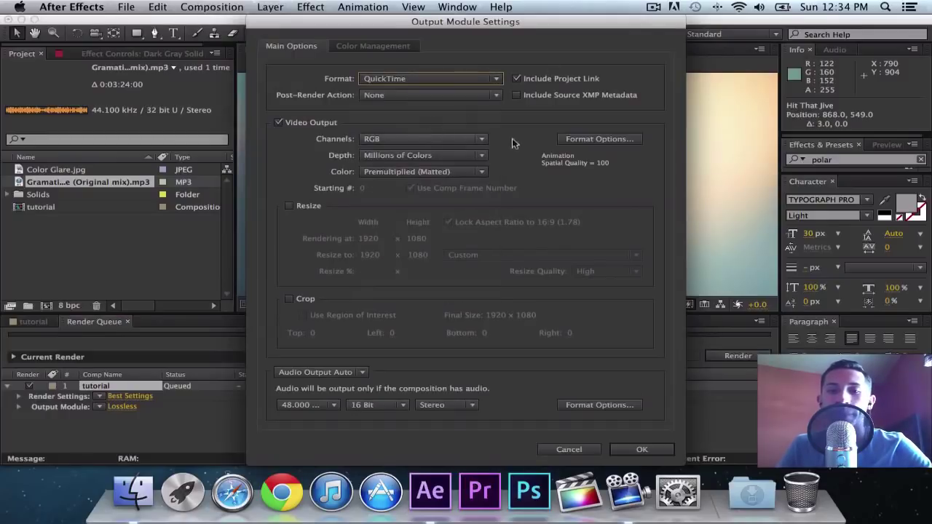
Set the QuickTime codec options to H.264 video and AAC audio
left_click(600, 138)
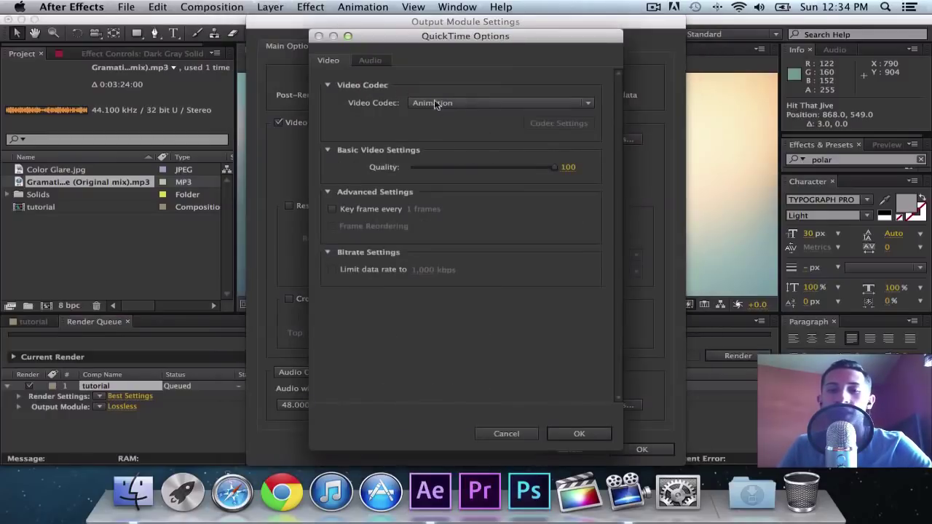
left_click(459, 103)
left_click(502, 424)
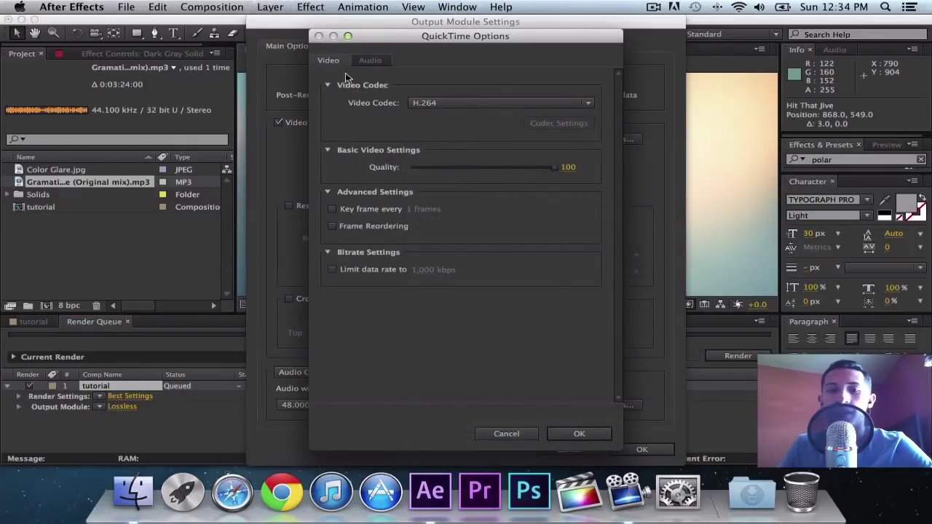
left_click(369, 60)
left_click(440, 102)
left_click(436, 125)
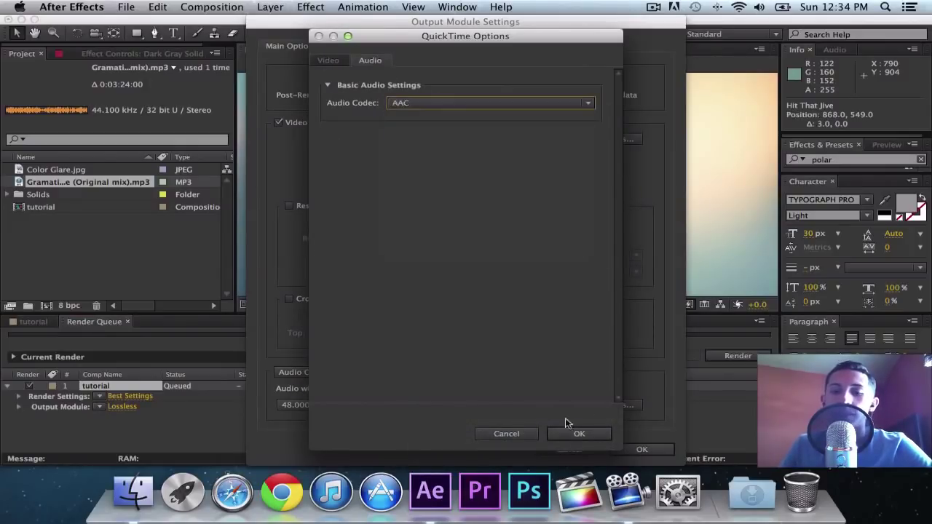
left_click(575, 433)
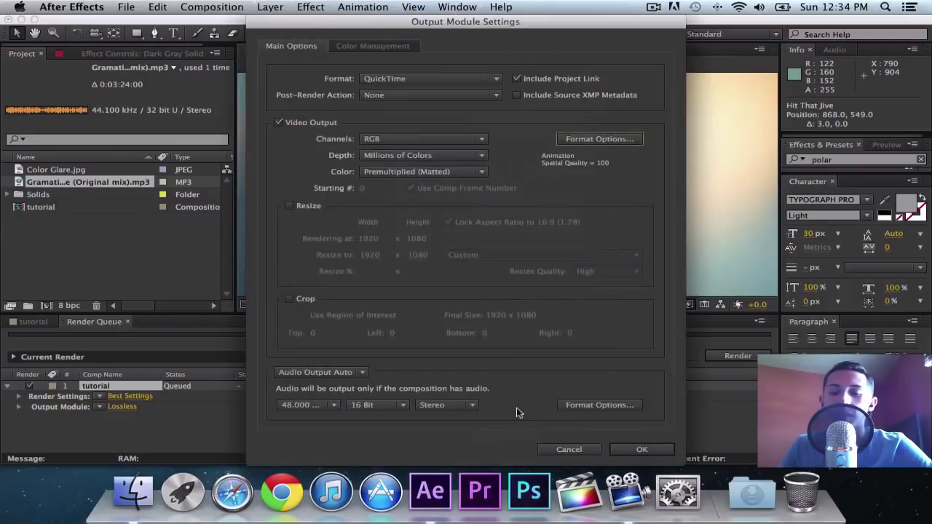
Enable Resize at 1920×1080 and keep the 48 kHz audio sample rate
left_click(295, 206)
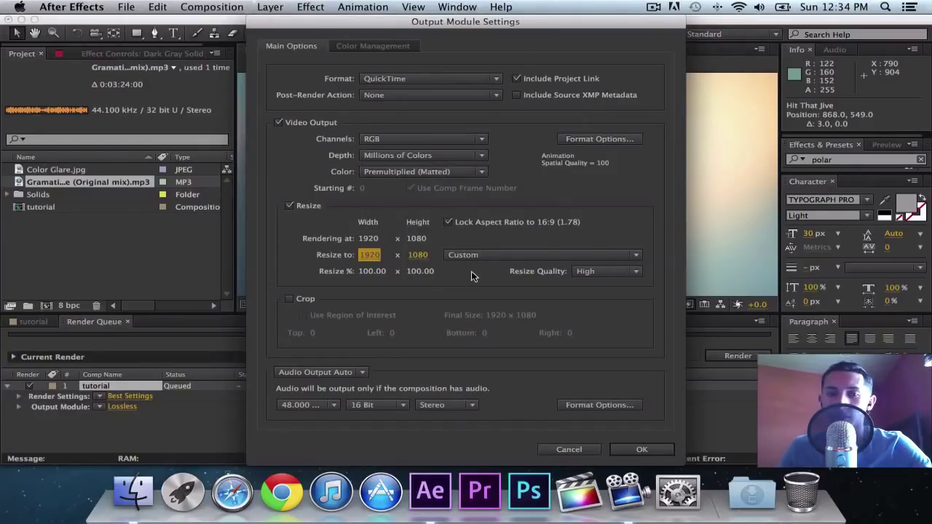
left_click(331, 406)
left_click(420, 412)
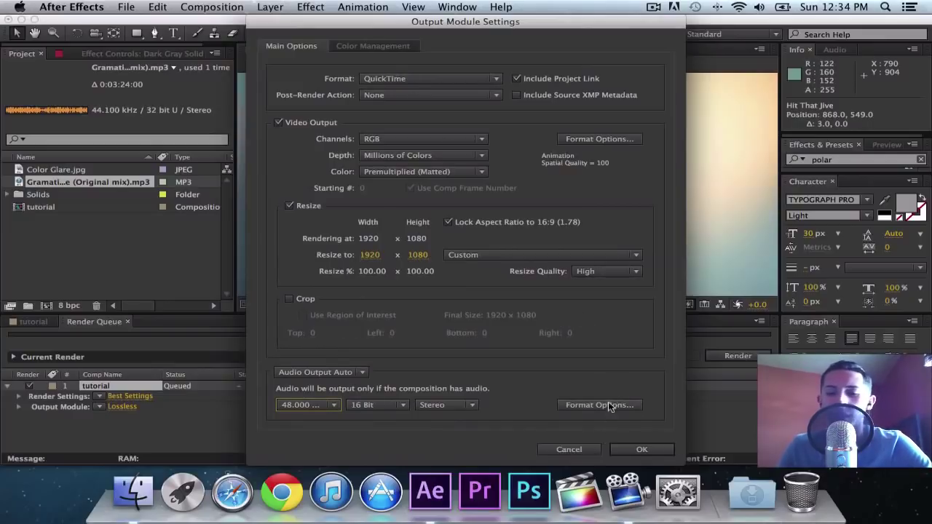
Apply the Export Youtube HD output module template to the queued render
left_click(640, 449)
left_click(110, 406)
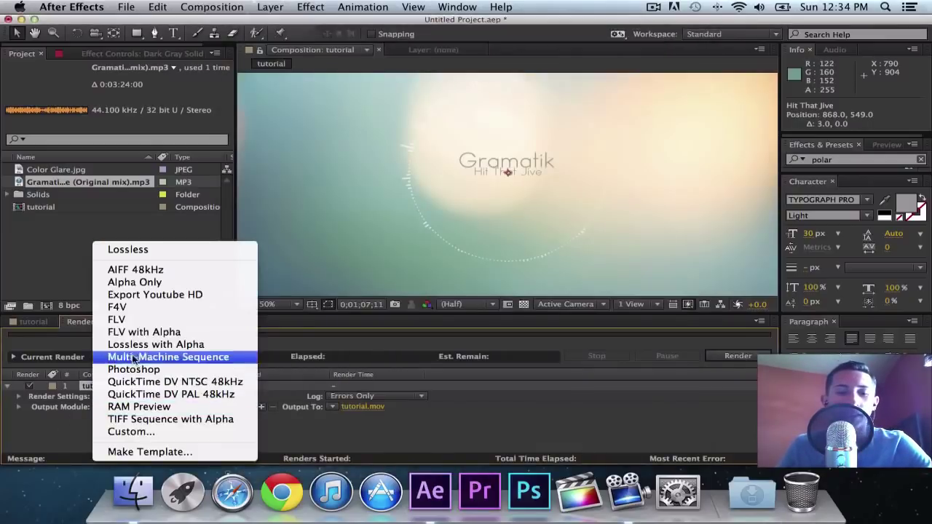
left_click(145, 294)
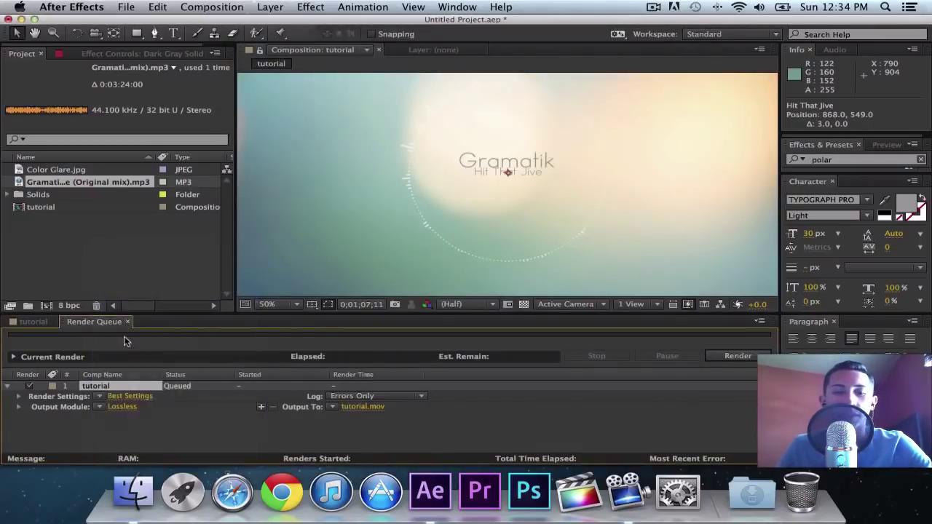
Set the render output to 'Tutorial Intro.mov' on the Desktop
left_click(362, 406)
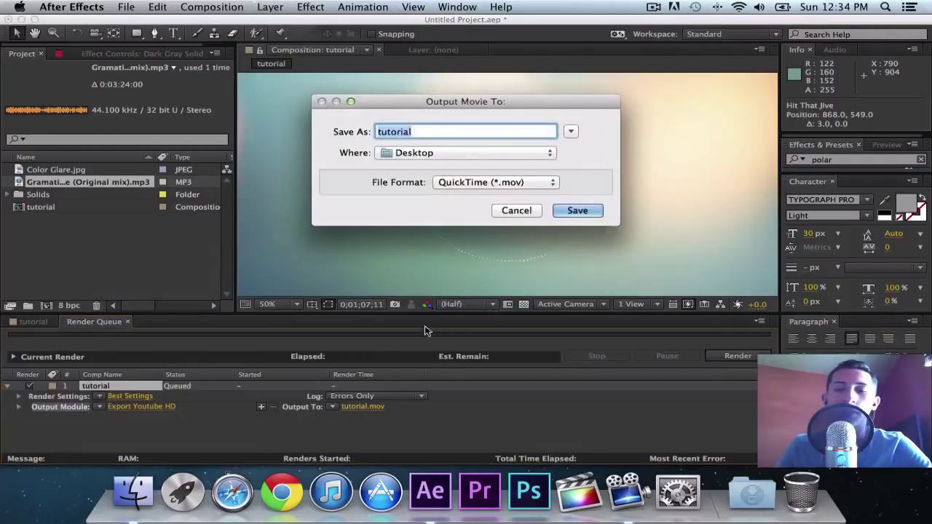
type("Tutori")
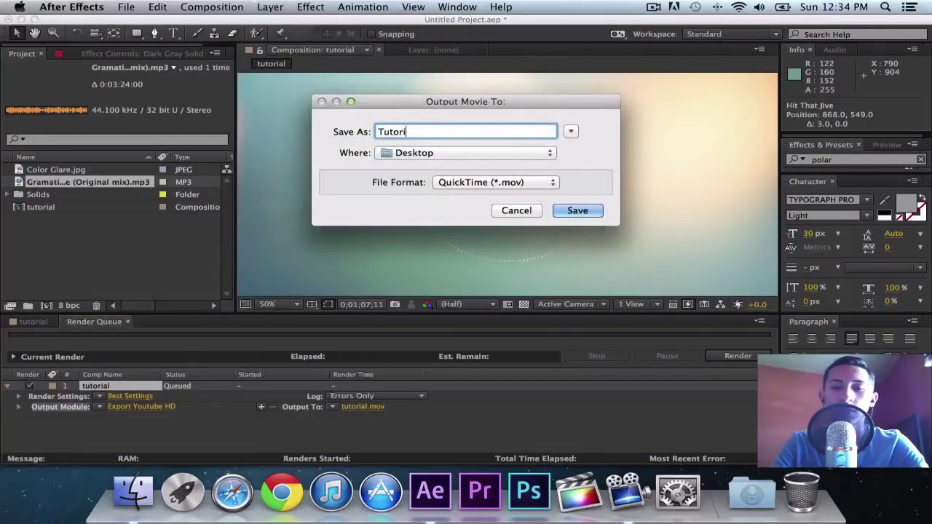
type("al Intro")
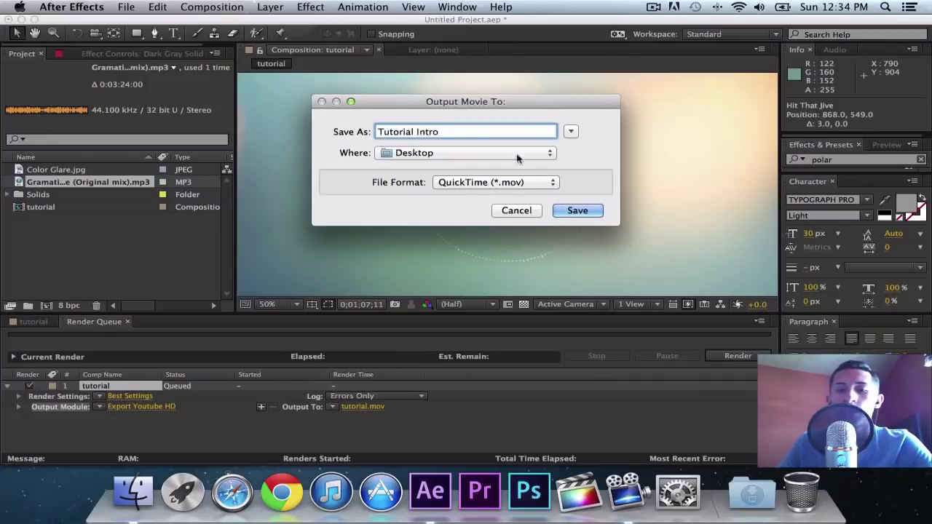
left_click(405, 154)
left_click(525, 153)
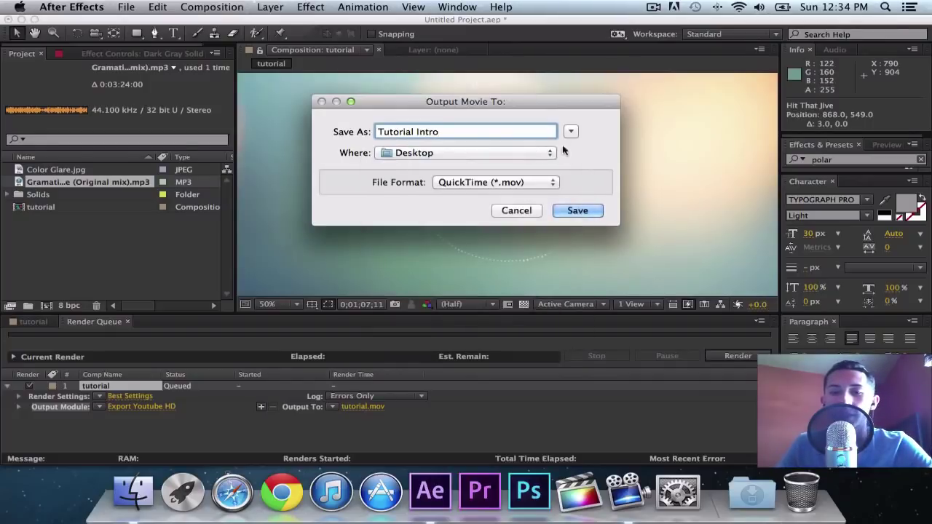
left_click(573, 132)
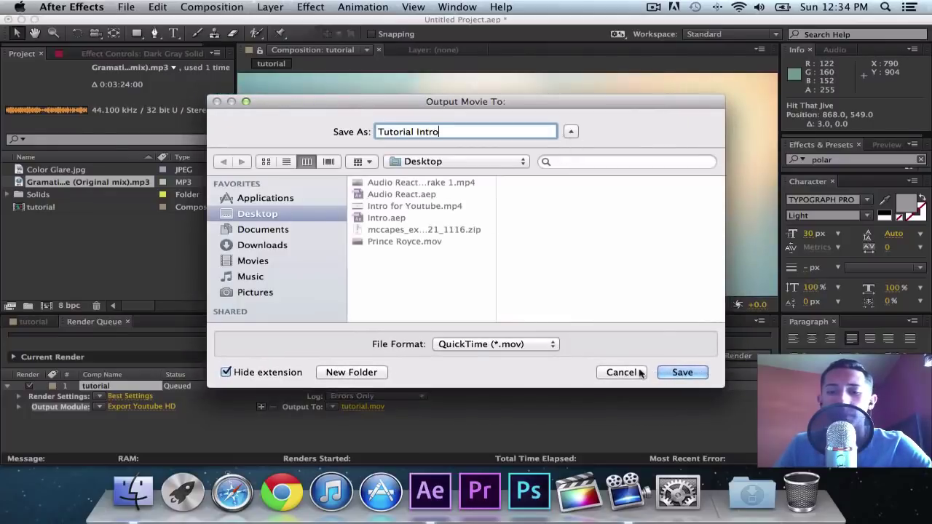
left_click(668, 373)
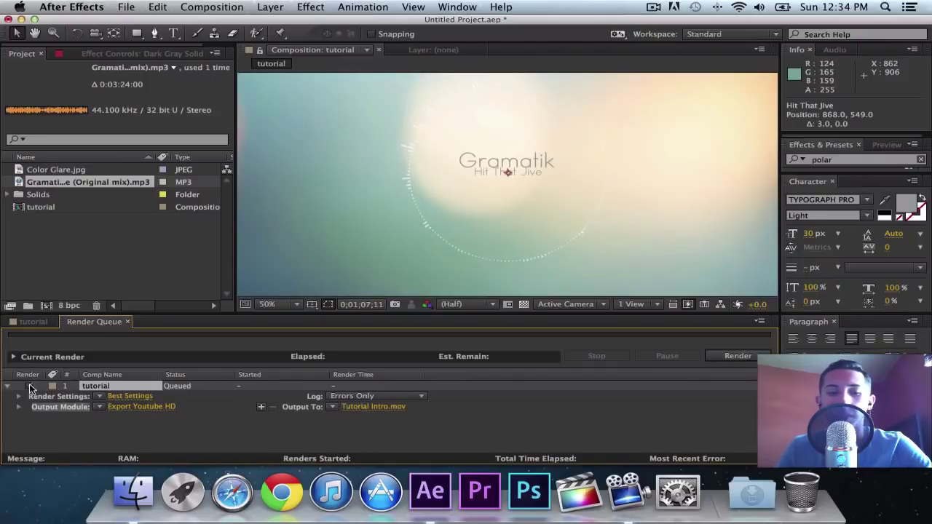
Start the render, stop it, and return to the tutorial timeline near 2:58
left_click(738, 355)
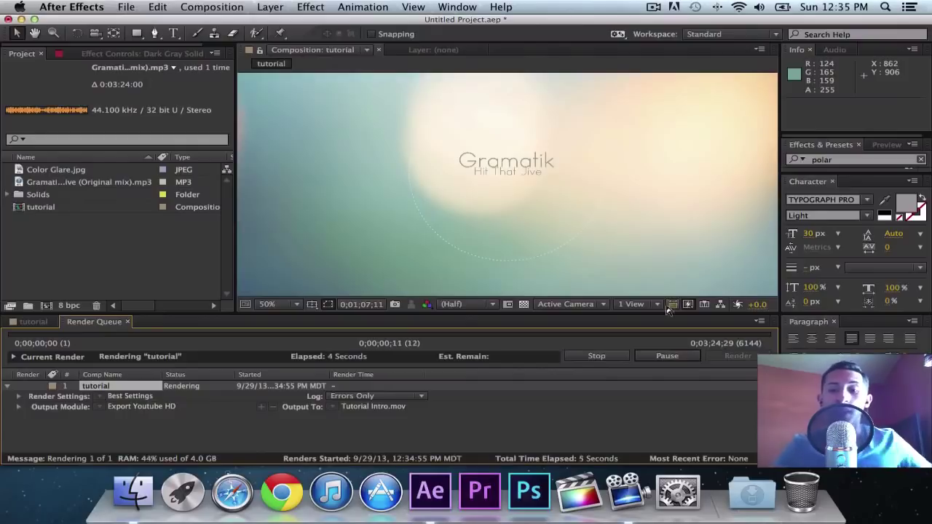
left_click(595, 356)
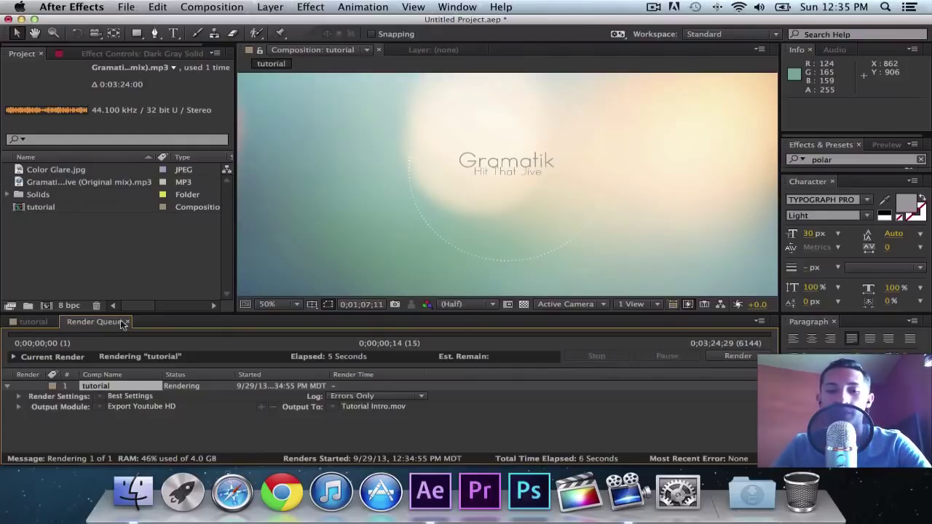
left_click(33, 321)
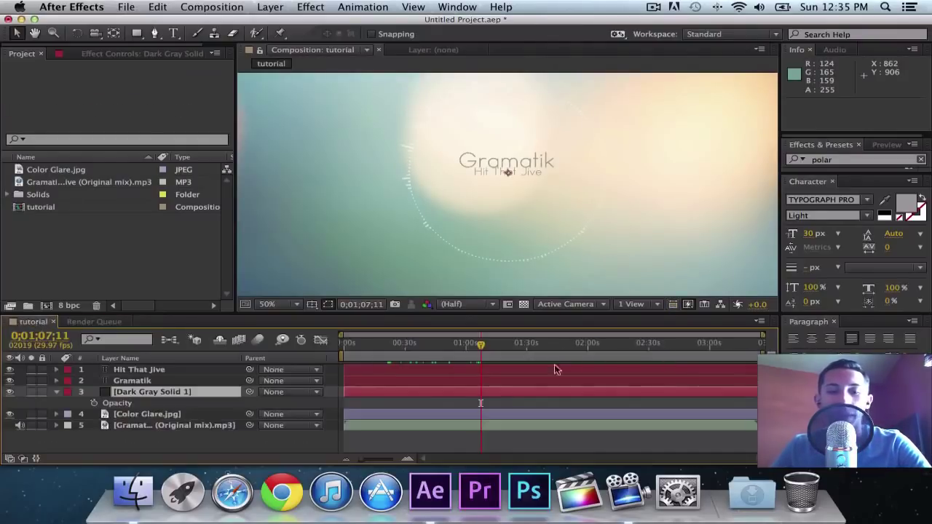
left_click_drag(728, 345, 699, 347)
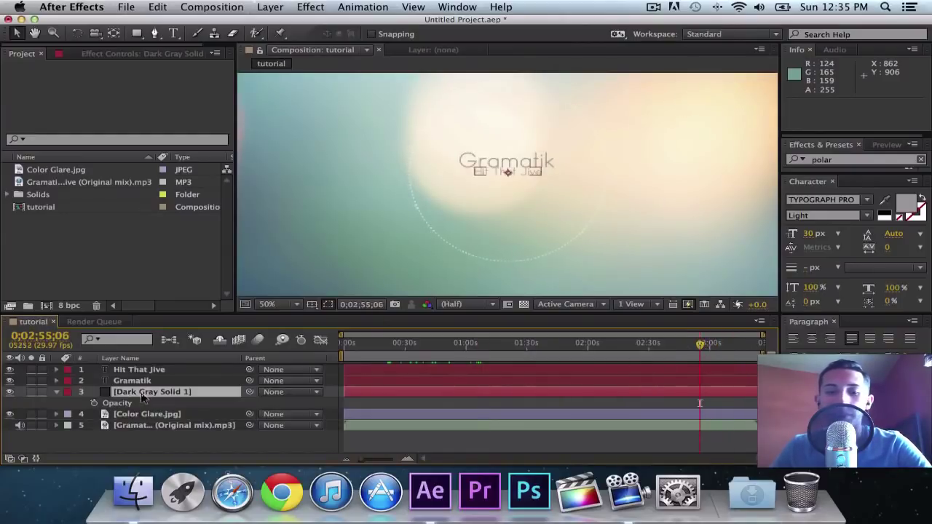
Check the Gramatik mp3's details (0:03:24:00, 44.100 kHz stereo) and move time to the end
left_click(165, 427)
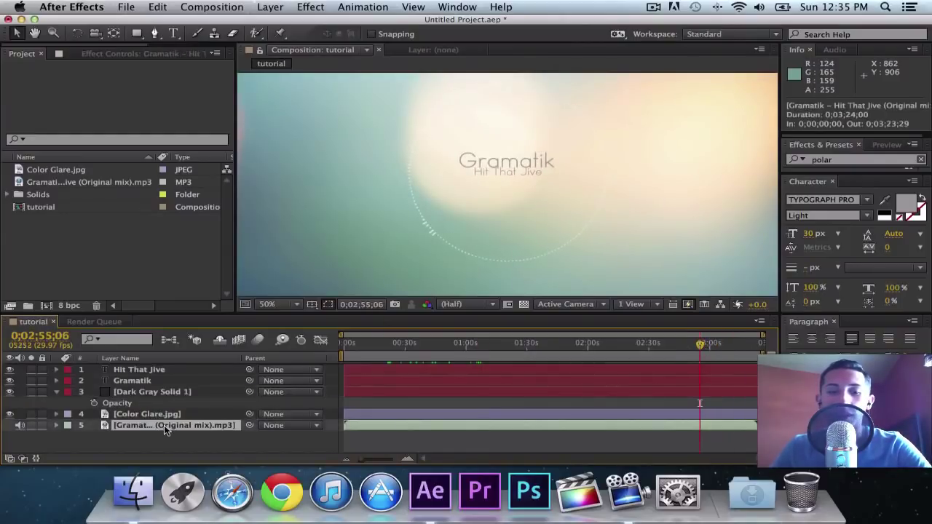
left_click(88, 54)
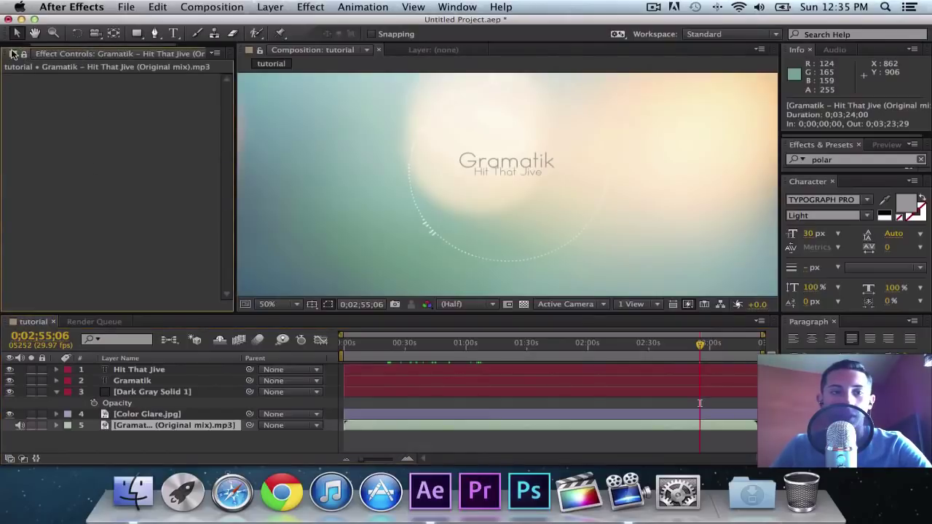
left_click(97, 62)
left_click(168, 299)
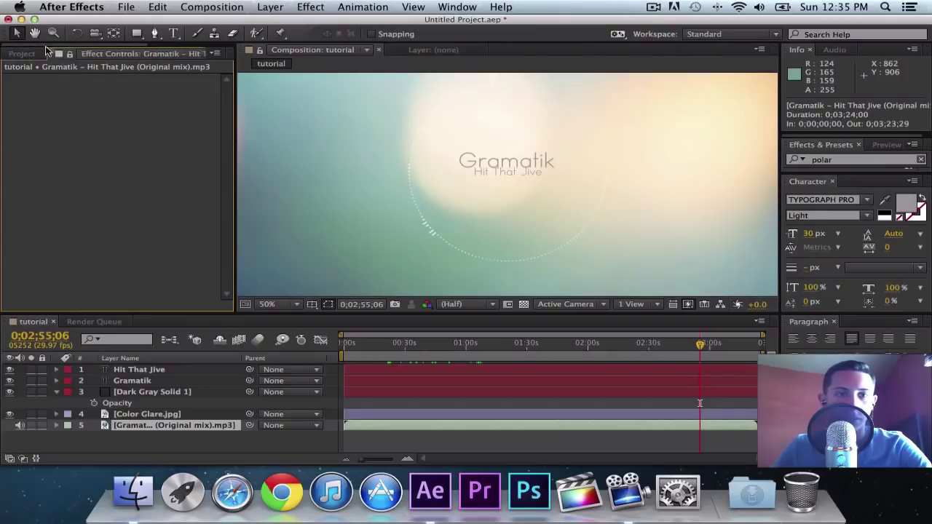
left_click(29, 53)
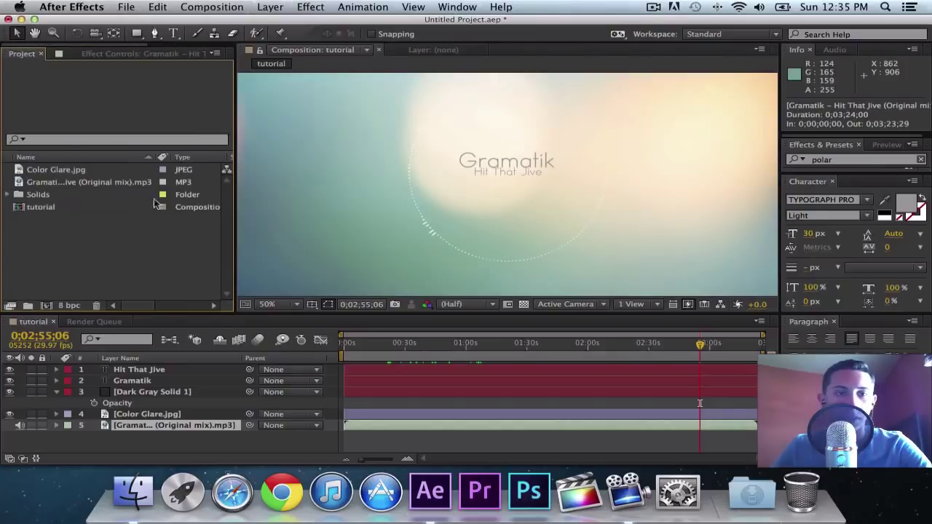
left_click(118, 181)
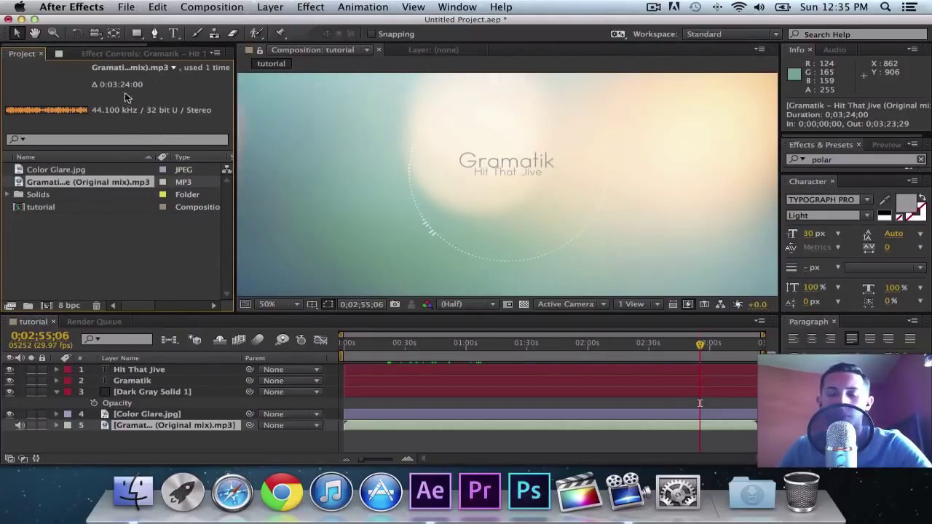
left_click_drag(738, 344, 764, 343)
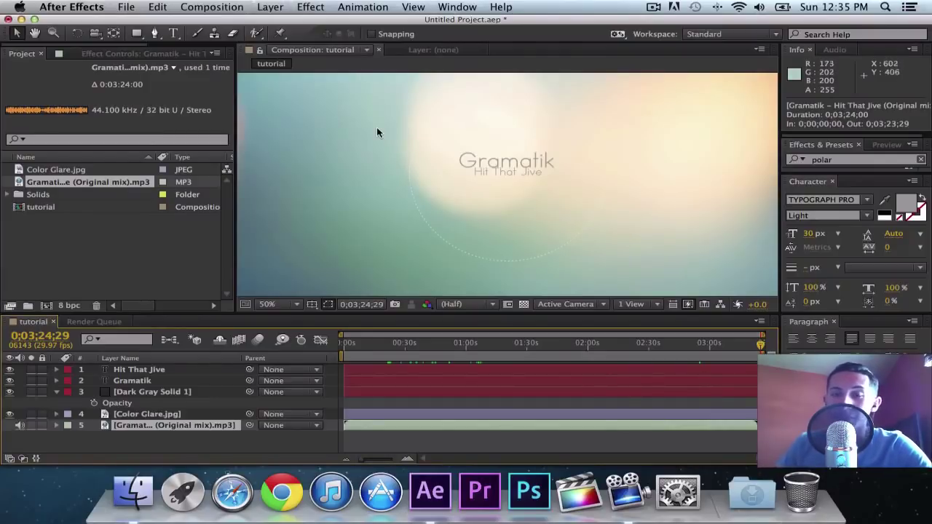
Review the tutorial Composition Settings and set the current time to 0;03;05;20
left_click(212, 6)
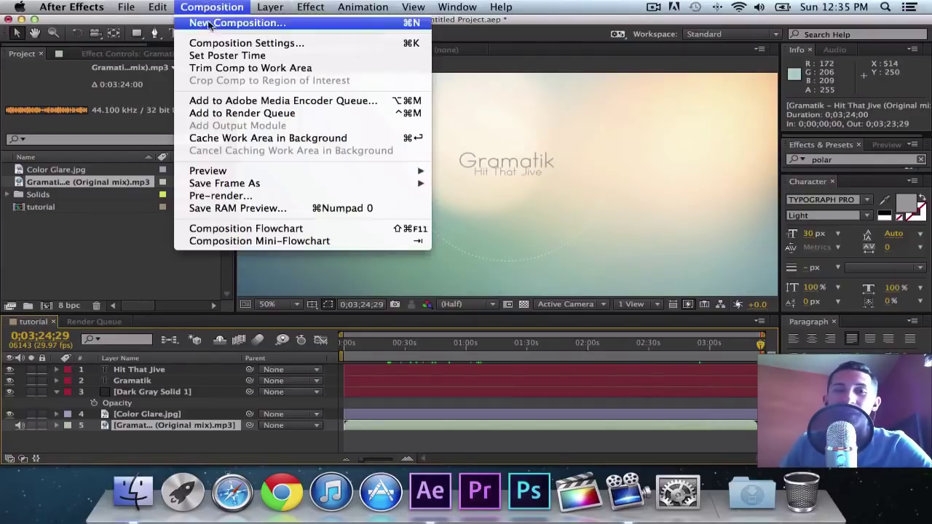
left_click(241, 45)
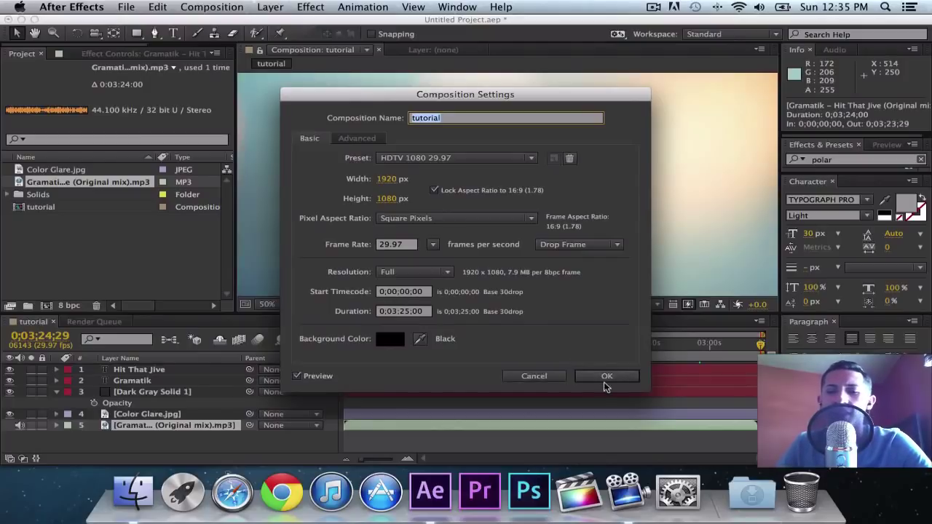
left_click(539, 376)
left_click_drag(667, 342, 720, 343)
left_click(93, 321)
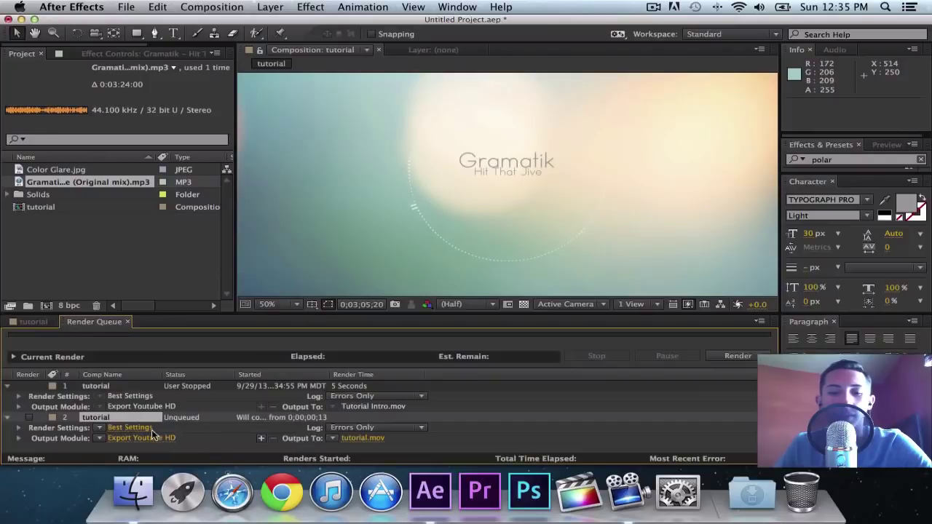
Queue the second tutorial item for rendering to tutorial.mov and start the render
left_click(737, 358)
left_click(564, 262)
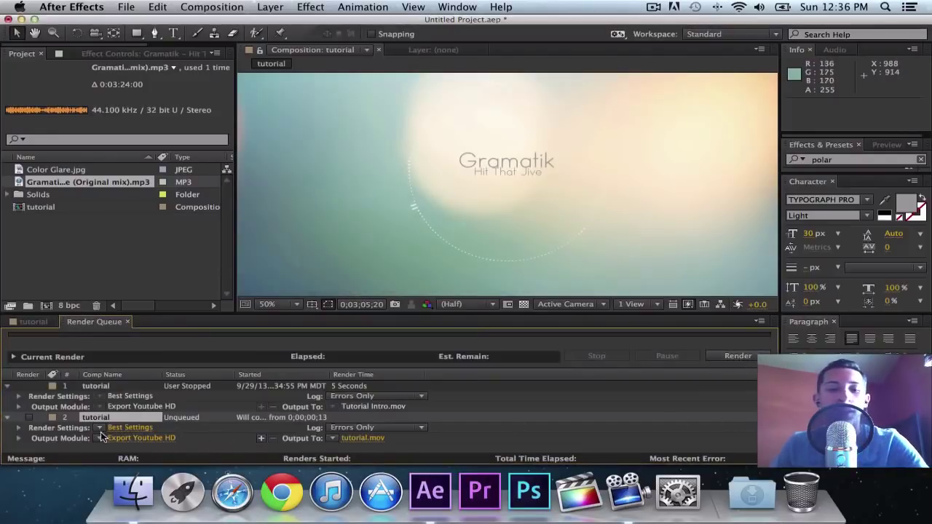
left_click(30, 418)
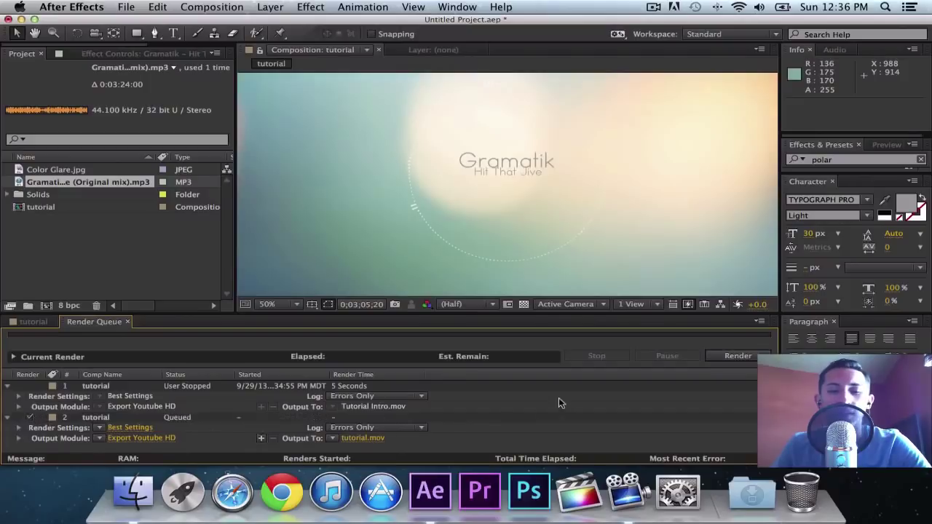
left_click(749, 356)
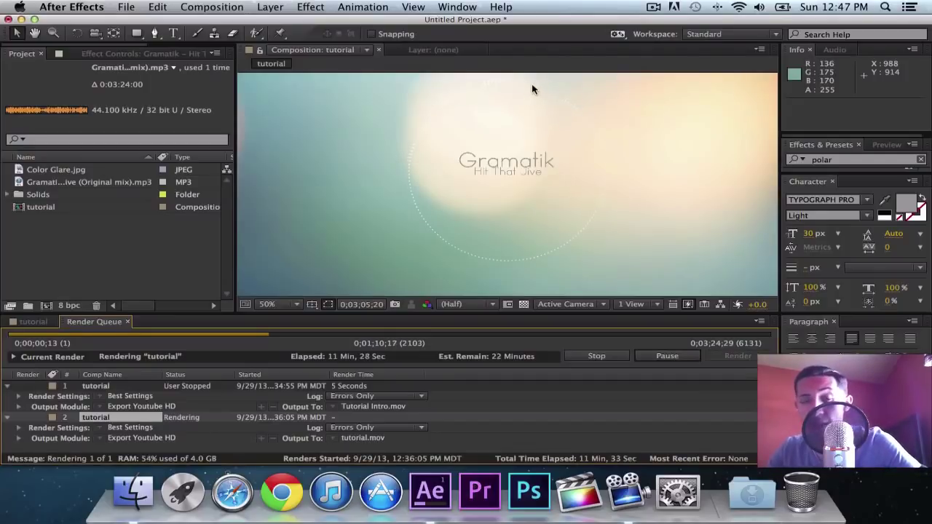
Stop the render at 11 min 31 s and return to the tutorial timeline with Dark Gray Solid 1 selected
left_click(674, 359)
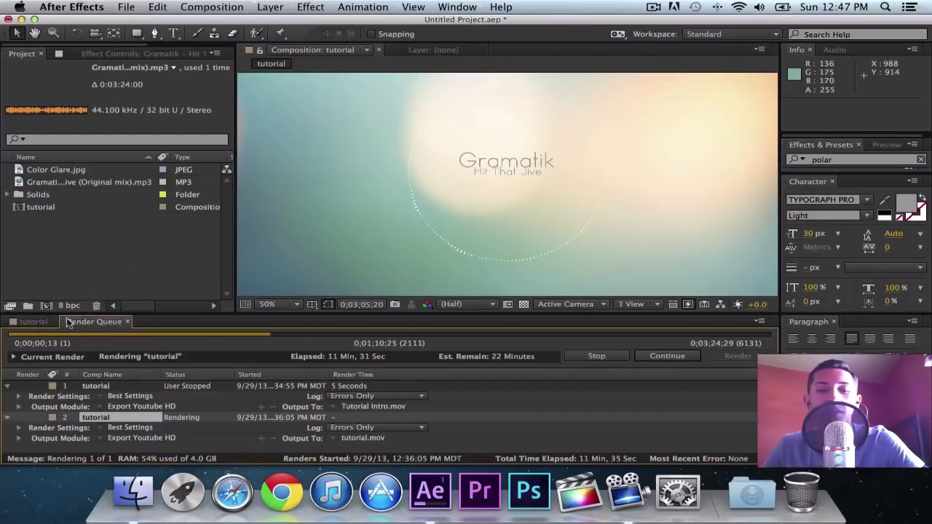
left_click(596, 355)
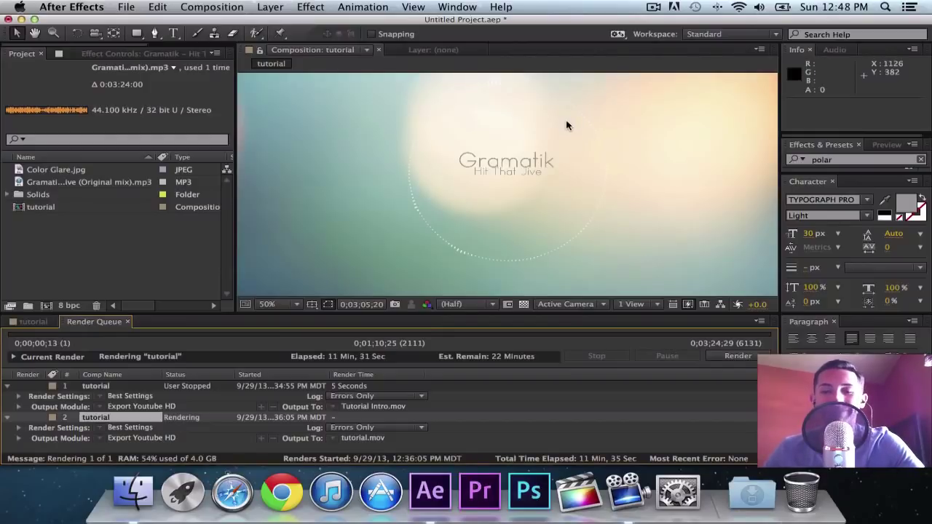
left_click(33, 321)
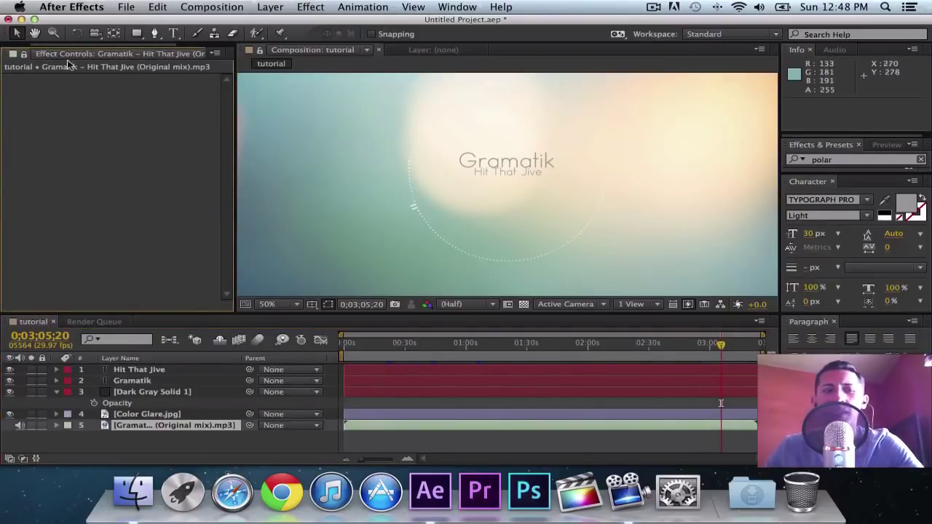
left_click(94, 321)
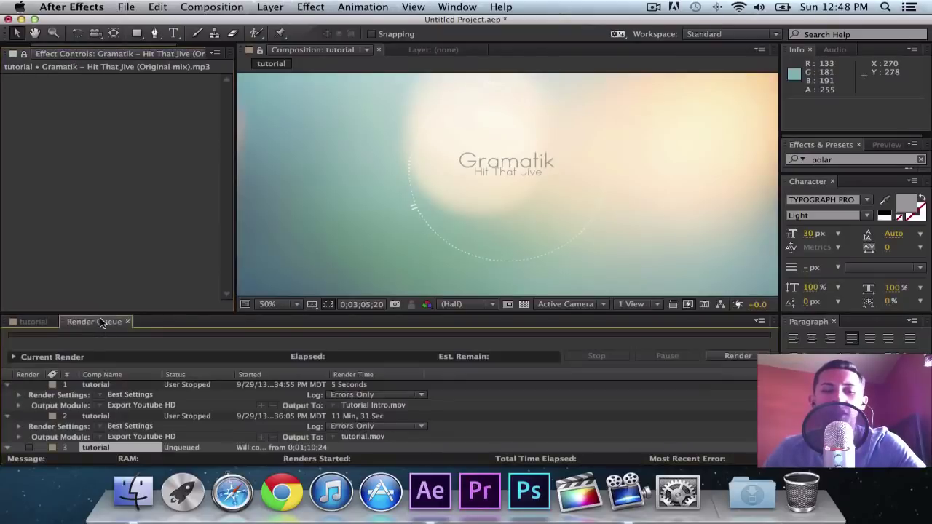
scroll(227, 416, "down", 1)
left_click(33, 321)
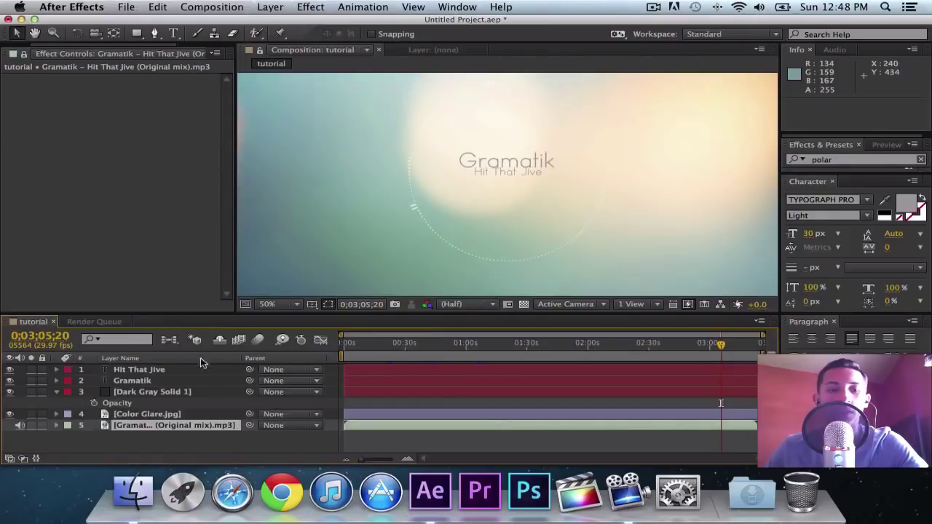
left_click(163, 393)
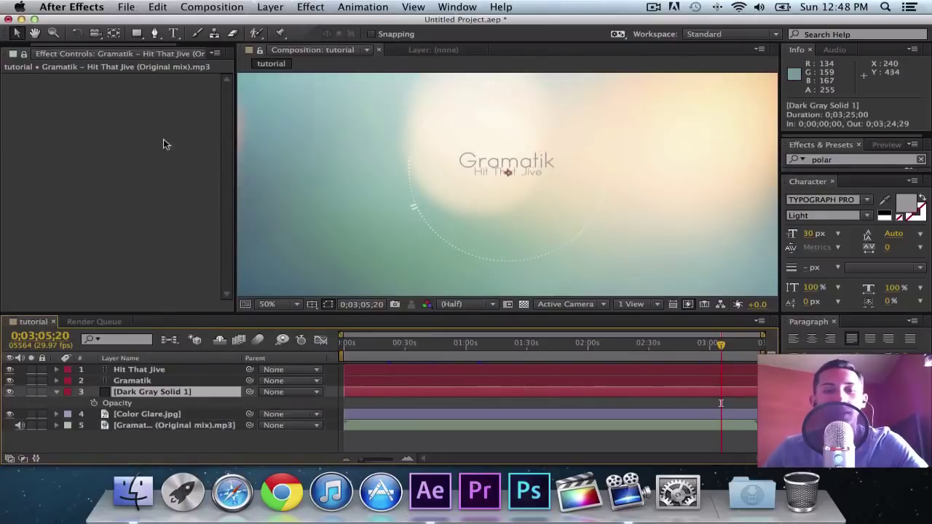
Toggle between the Project and Effect Controls panels and reopen the tutorial composition in the viewer
left_click(27, 48)
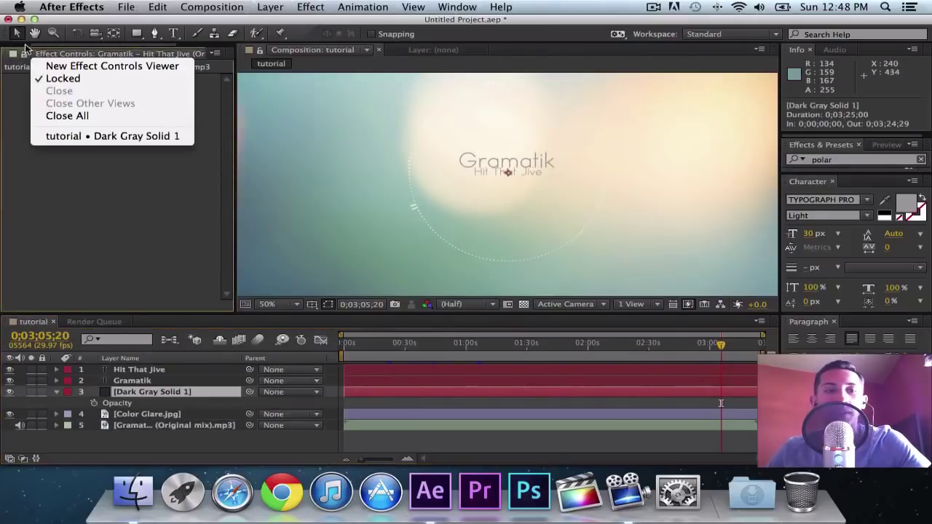
left_click(13, 48)
left_click(22, 51)
left_click(88, 54)
left_click(136, 398)
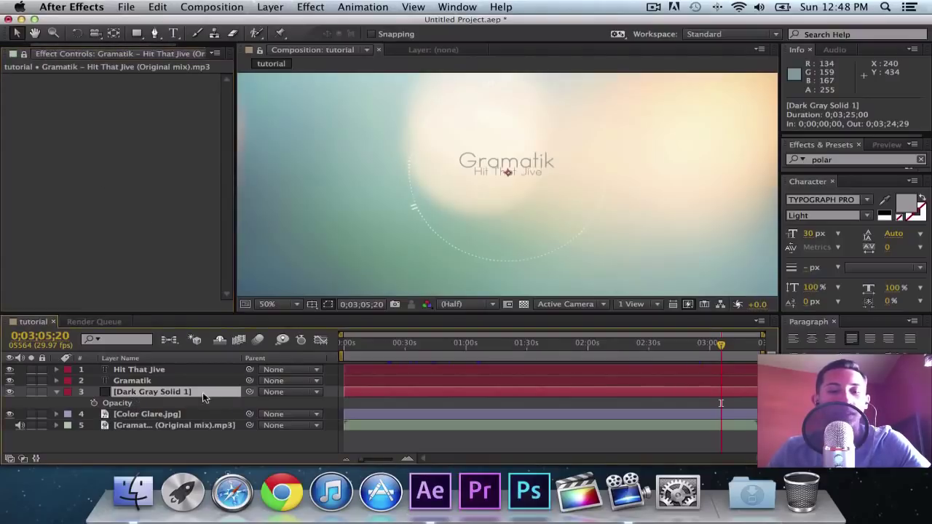
double_click(182, 393)
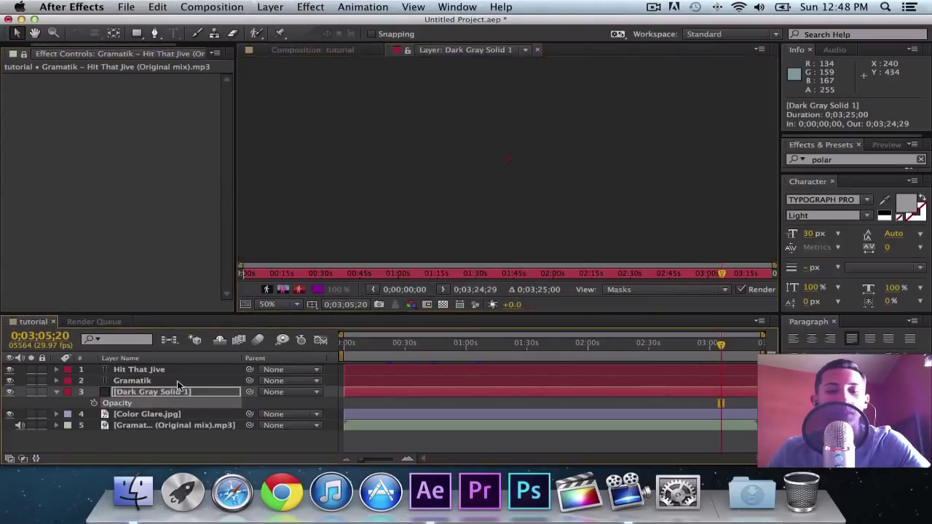
left_click(179, 383)
left_click(174, 436)
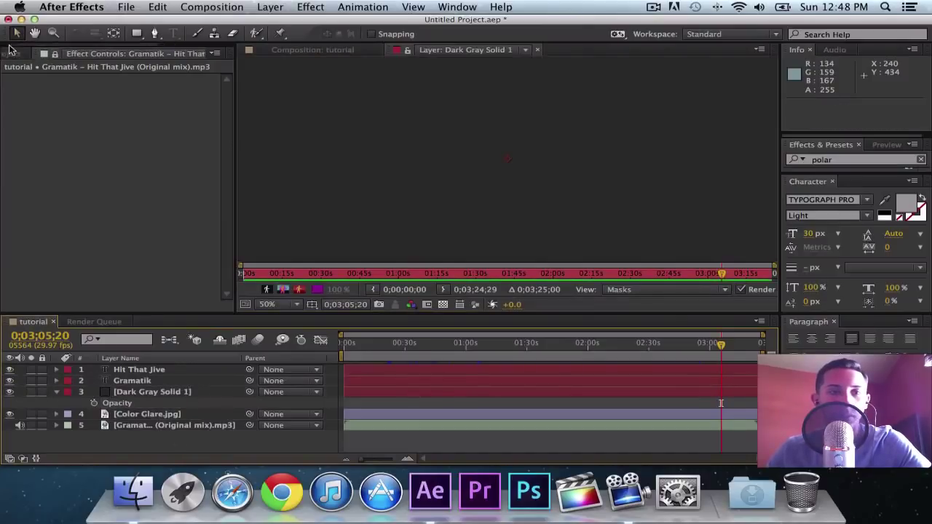
left_click(20, 54)
double_click(64, 206)
left_click(88, 53)
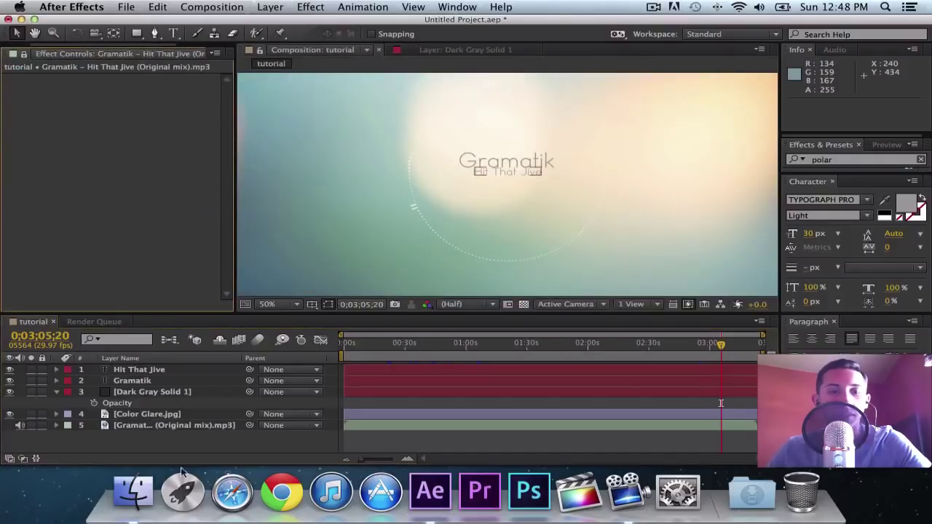
Select Dark Gray Solid 1 and unlock Effect Controls to show its Audio Spectrum settings
left_click(152, 414)
left_click(156, 381)
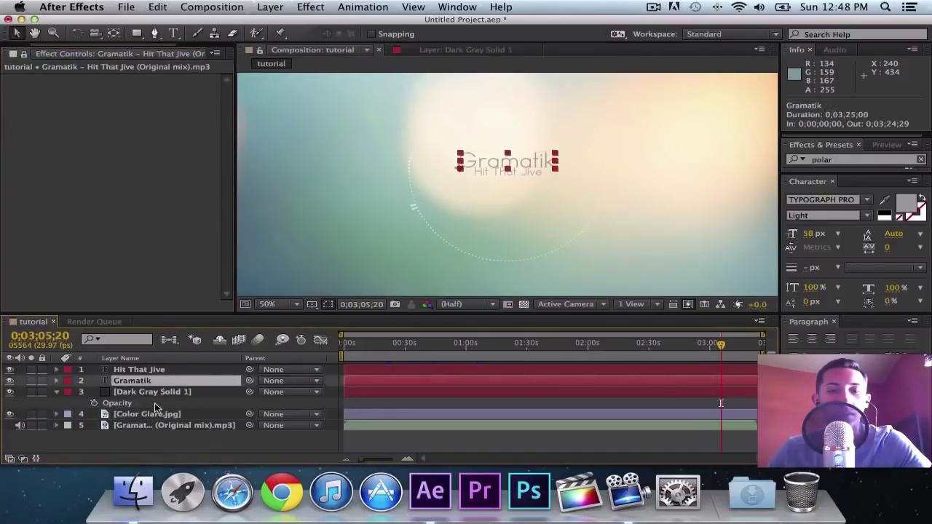
left_click(158, 394)
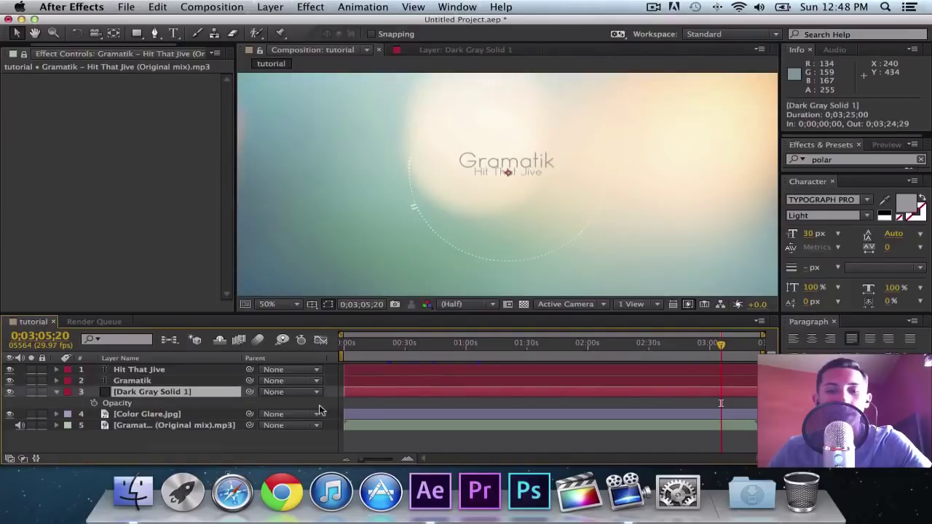
left_click(348, 404)
left_click(310, 392)
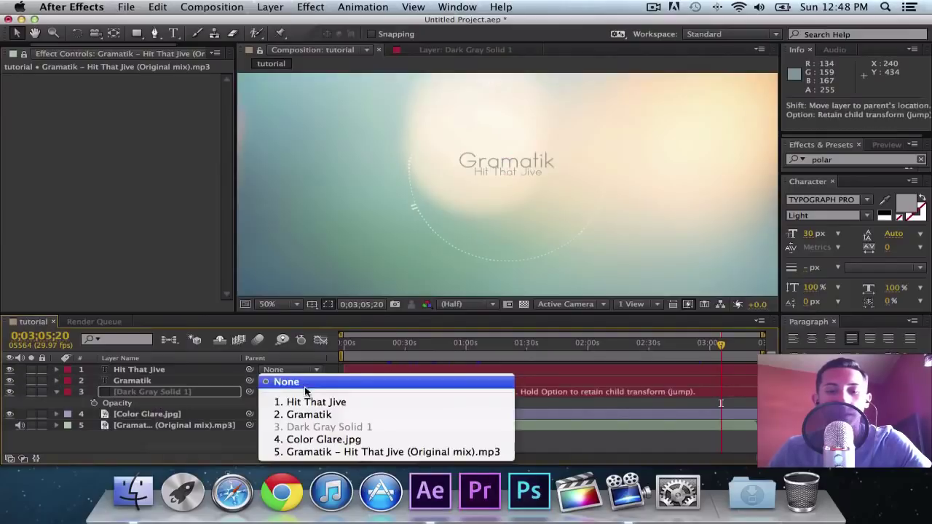
left_click(171, 393)
left_click(169, 393)
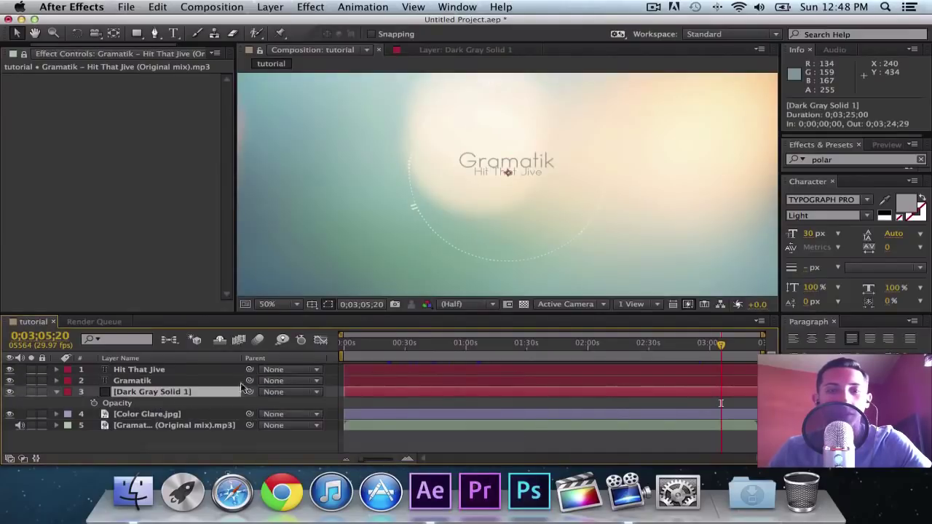
left_click(62, 100)
left_click(62, 54)
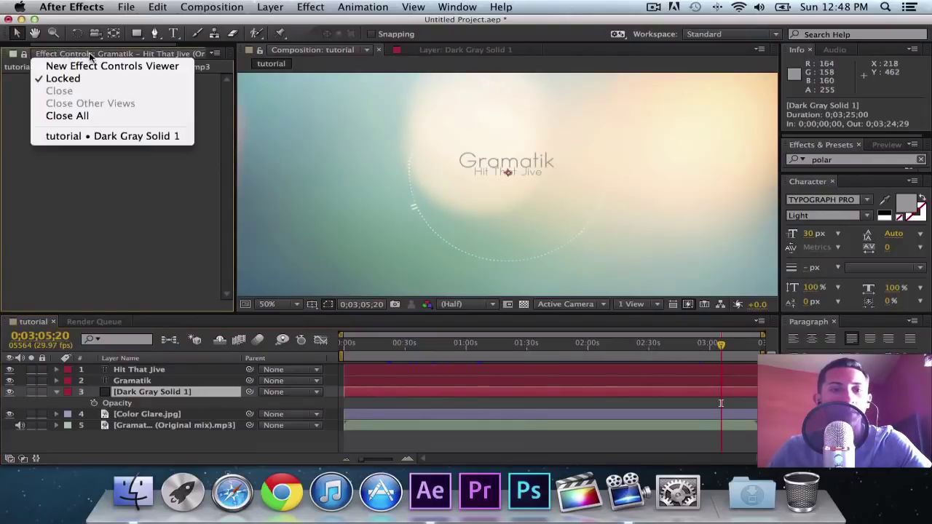
left_click(78, 78)
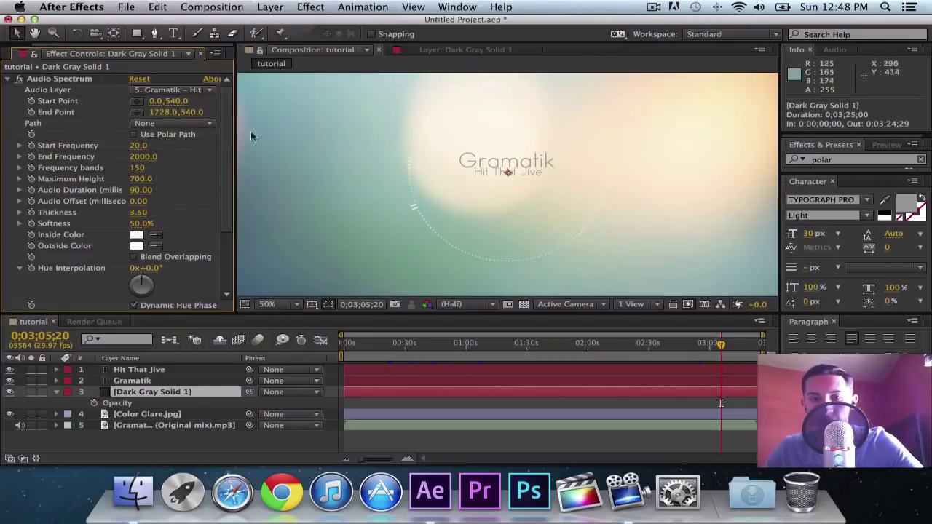
Scrub the End Frequency up and raise the End Point to 1904.0, 540.0
left_click_drag(145, 157, 119, 155)
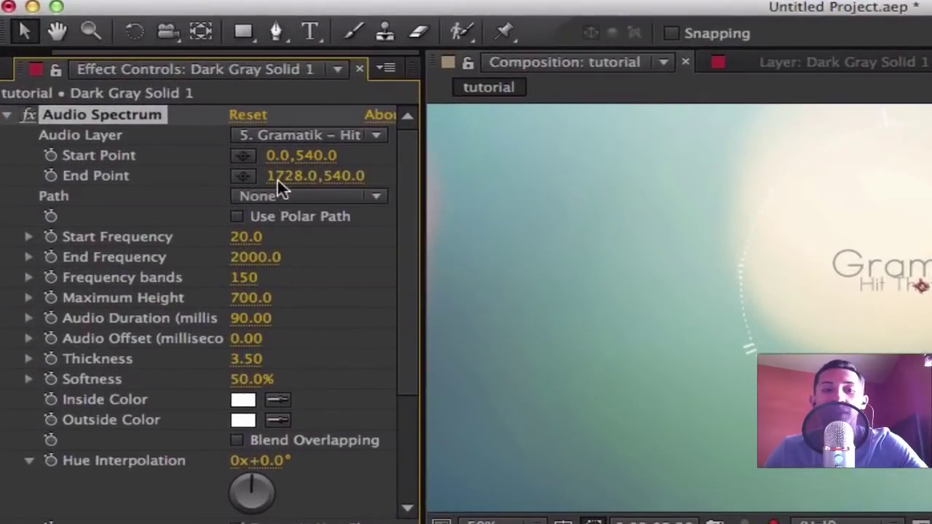
left_click_drag(282, 176, 513, 171)
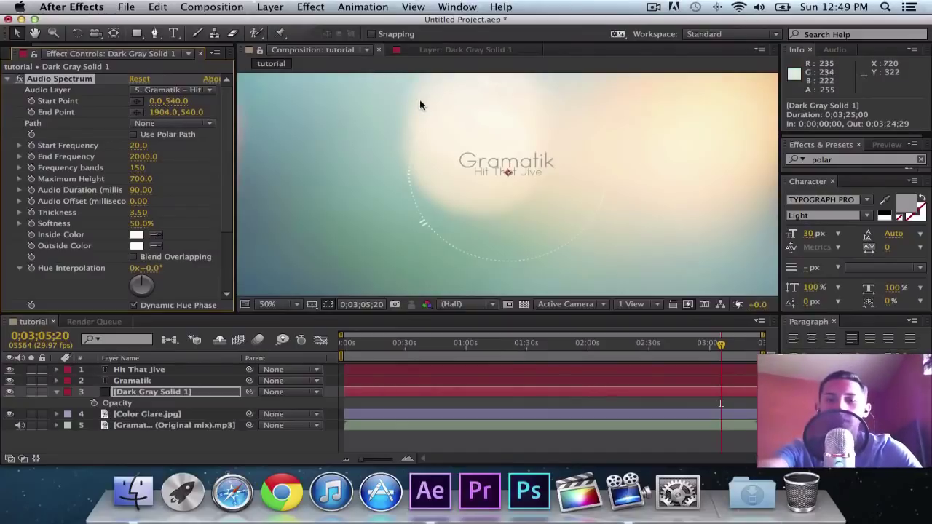
Delete the Color Glare.jpg background layer from the composition
left_click(13, 54)
left_click(159, 425)
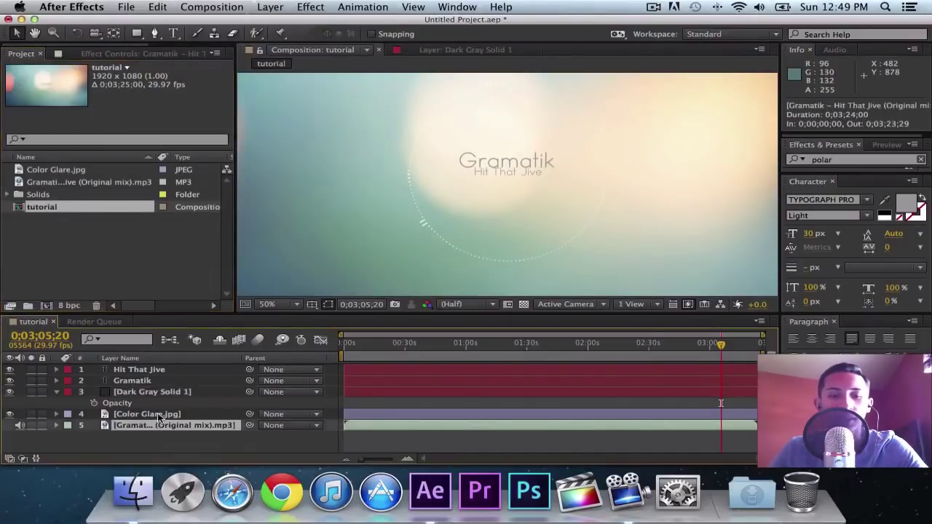
left_click(157, 413)
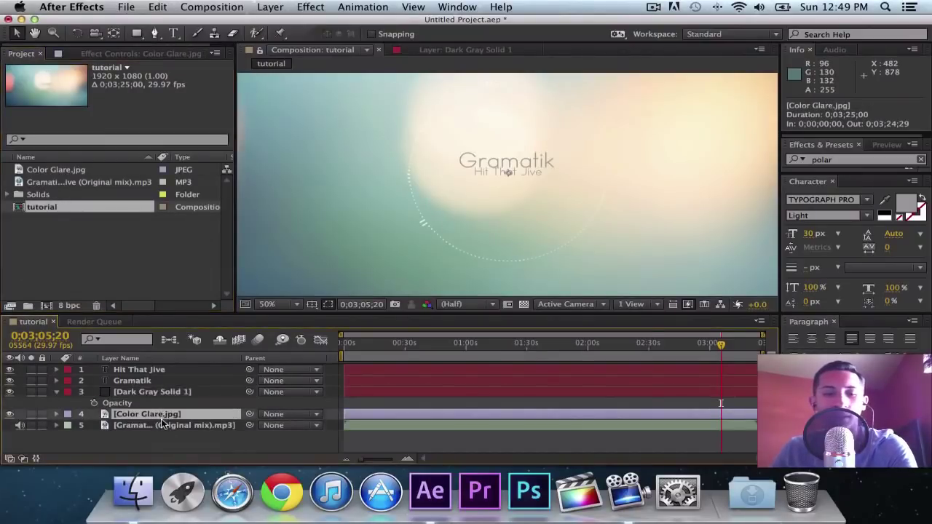
key("Delete")
left_click(113, 275)
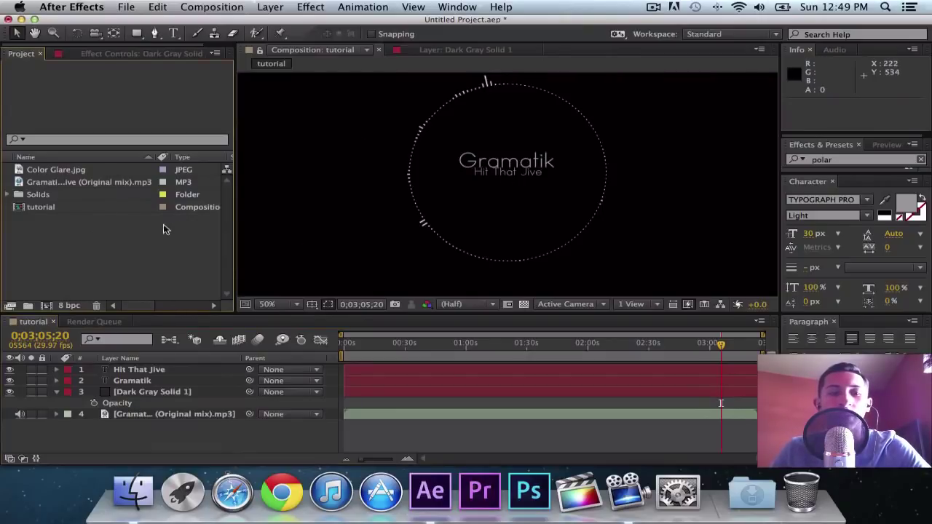
Open the Import dialog (Cmd+I) and preview wallpapers in the Wallpapers HD folder
key("super+i")
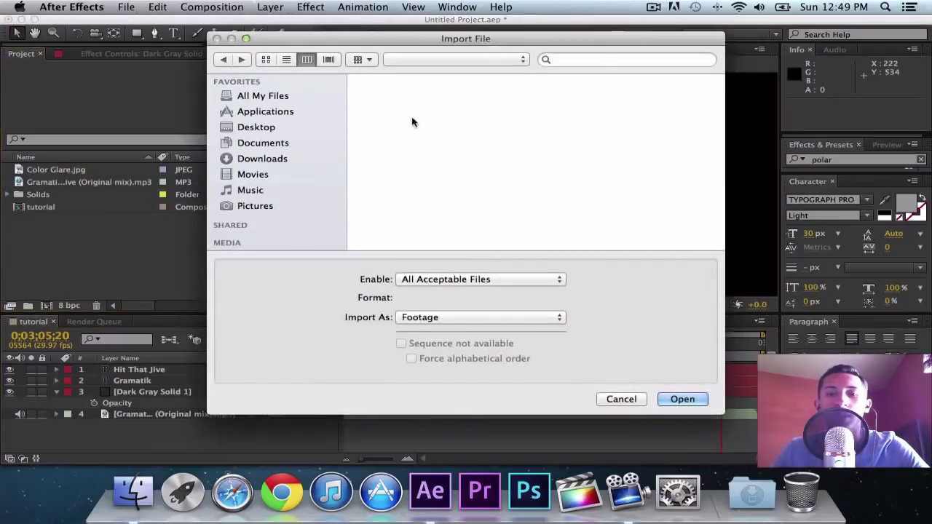
scroll(547, 193, "down", 10)
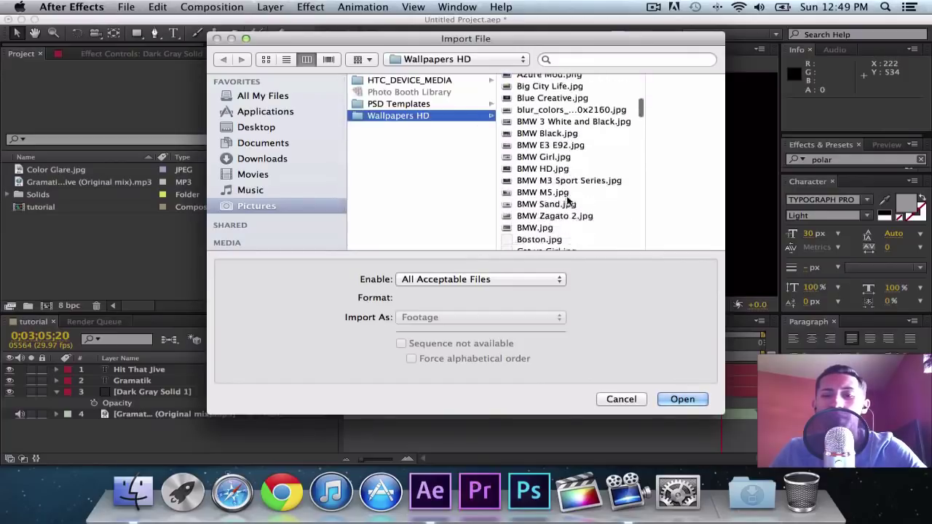
scroll(564, 198, "up", 10)
left_click(547, 222)
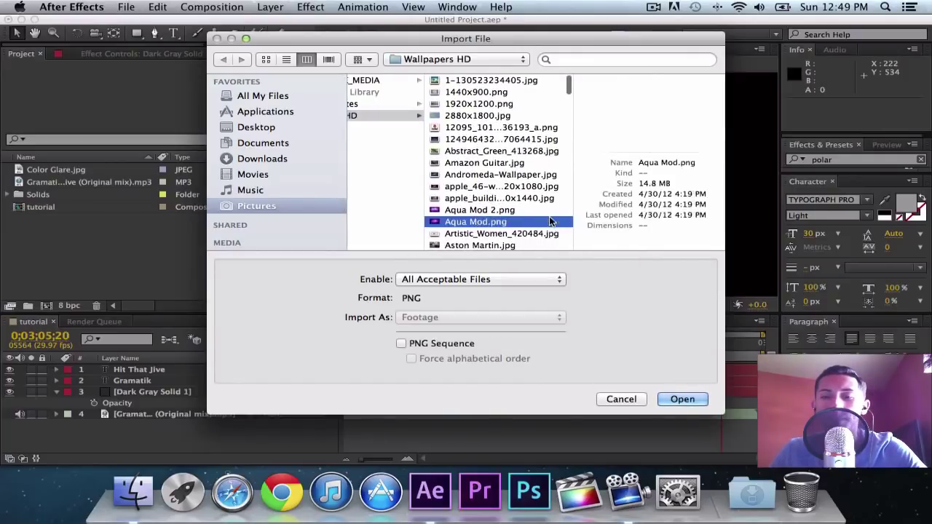
left_click(493, 211)
scroll(494, 212, "down", 15)
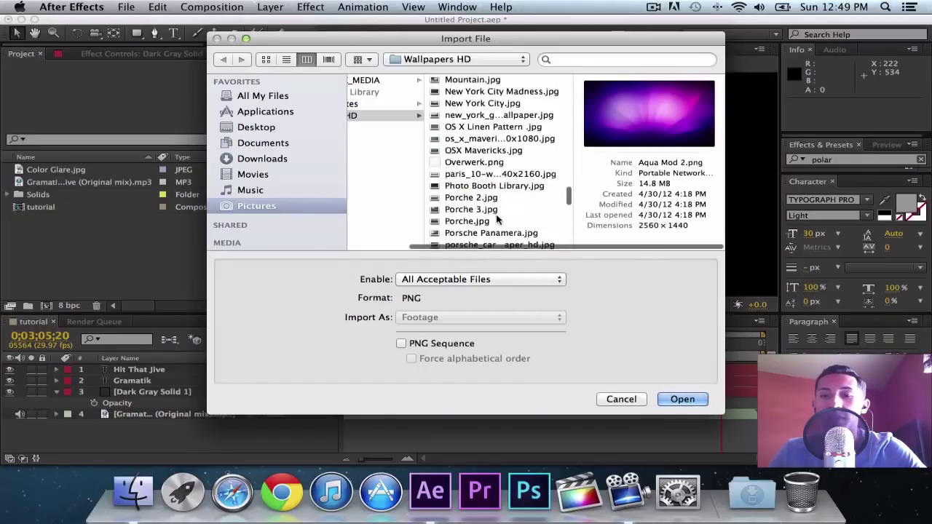
left_click(481, 197)
left_click(486, 186)
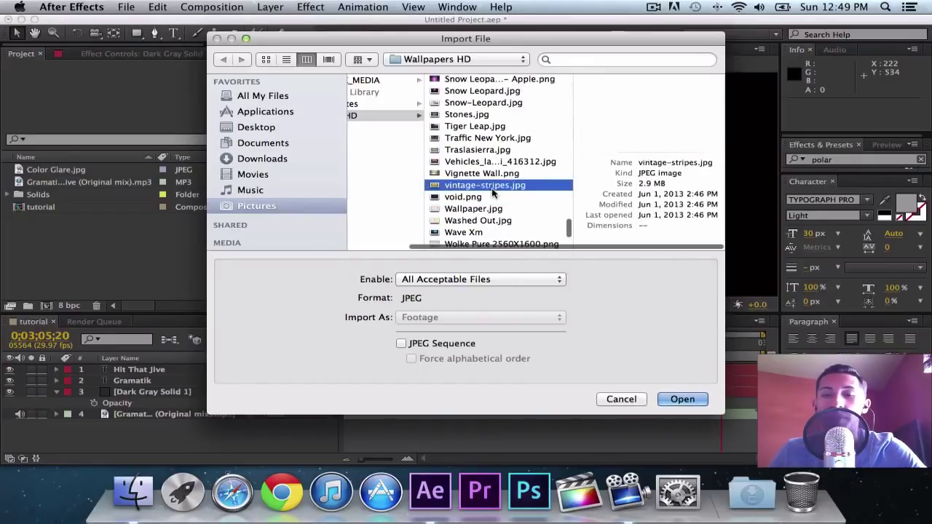
left_click(495, 175)
scroll(493, 178, "up", 4)
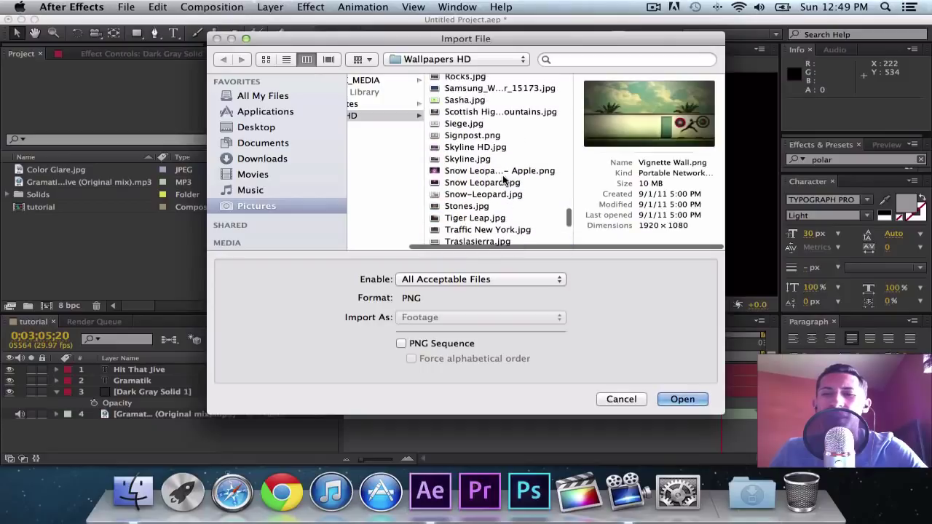
left_click(479, 170)
left_click(479, 159)
scroll(483, 149, "up", 3)
left_click(482, 148)
left_click(481, 195)
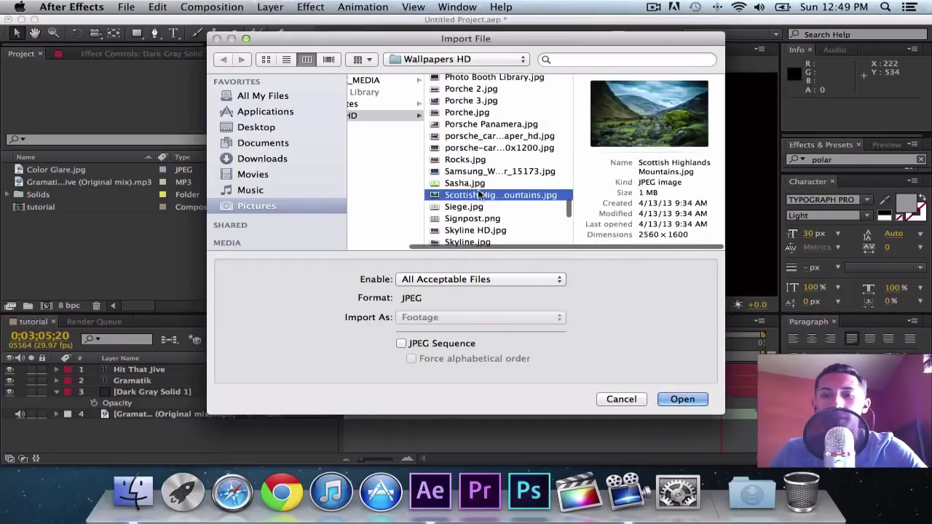
Choose the greyscale New York wallpaper and import it into the project
left_click(479, 183)
scroll(479, 184, "up", 3)
left_click(478, 164)
left_click(474, 152)
scroll(476, 153, "up", 4)
left_click(478, 147)
scroll(478, 150, "up", 2)
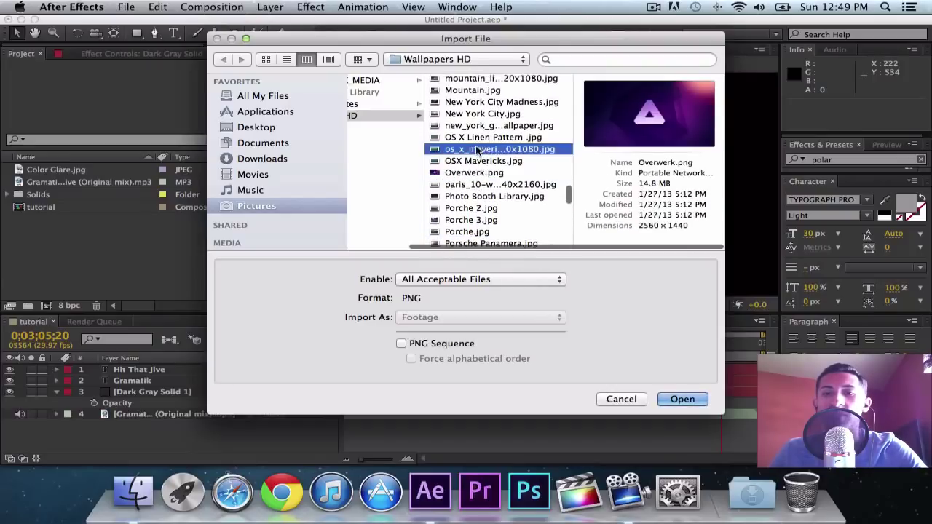
left_click(478, 148)
scroll(488, 174, "up", 2)
left_click(493, 184)
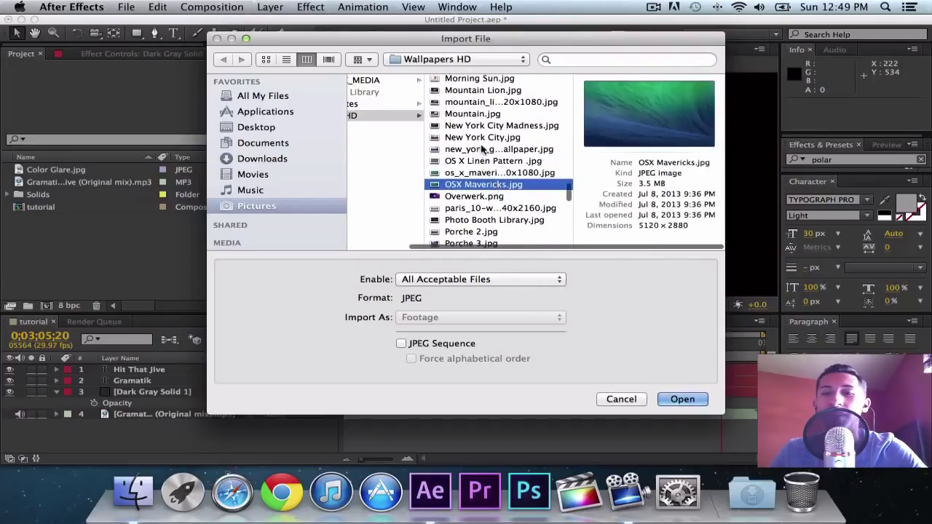
left_click(485, 149)
left_click(489, 196)
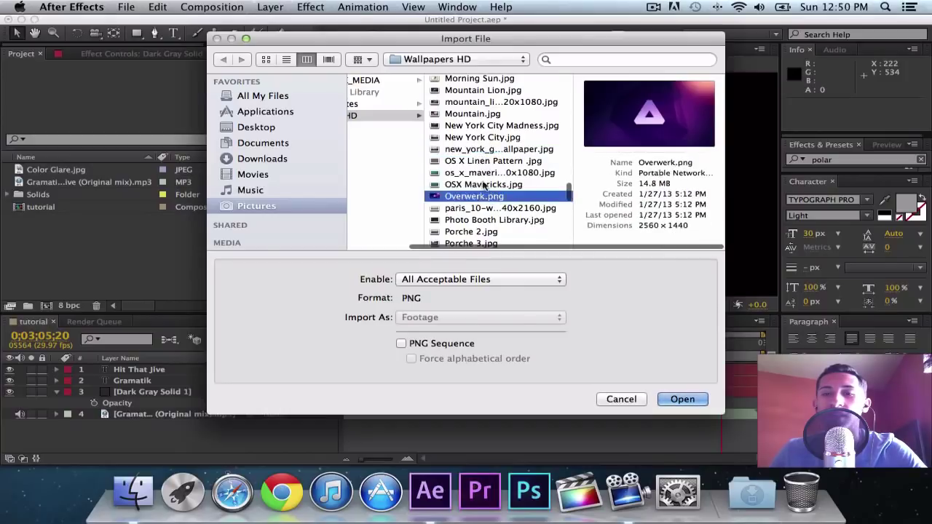
left_click(484, 150)
left_click(682, 399)
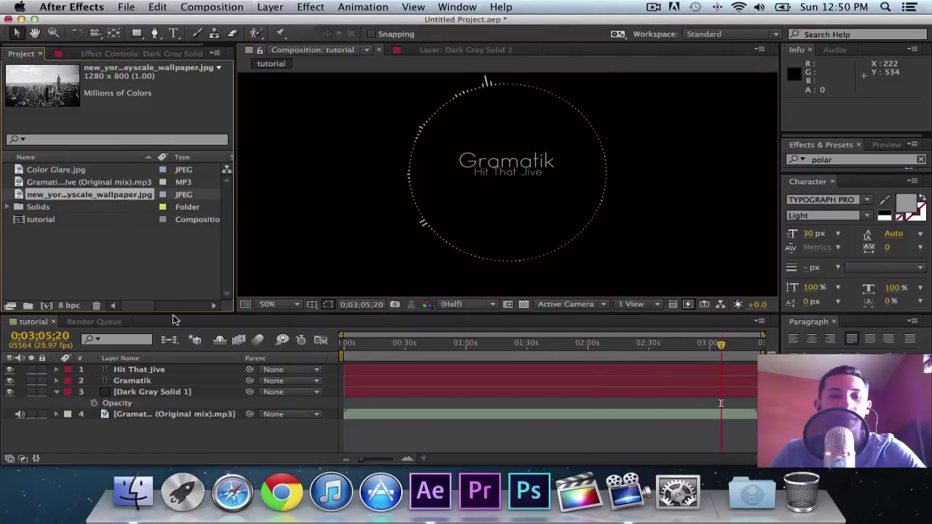
left_click_drag(188, 395, 247, 392)
left_click_drag(275, 173, 248, 174)
scroll(433, 188, "down", 4)
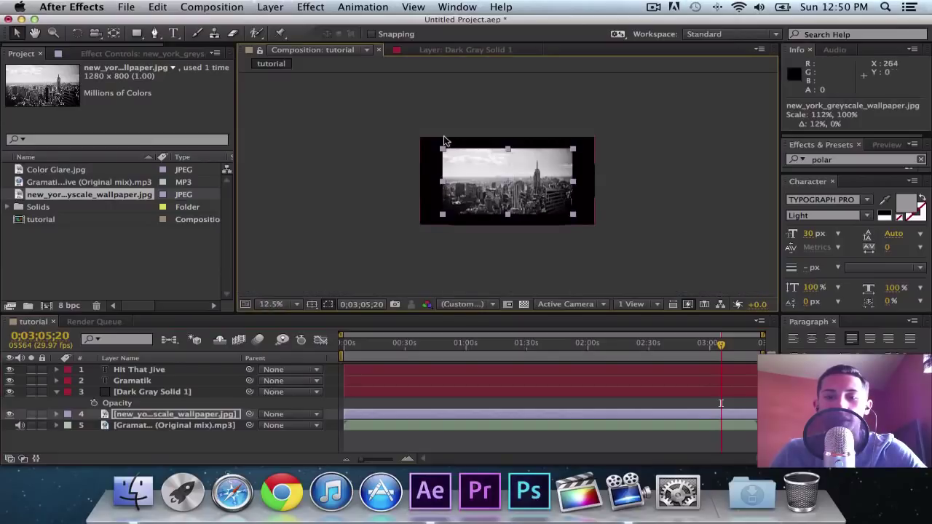
left_click(368, 150)
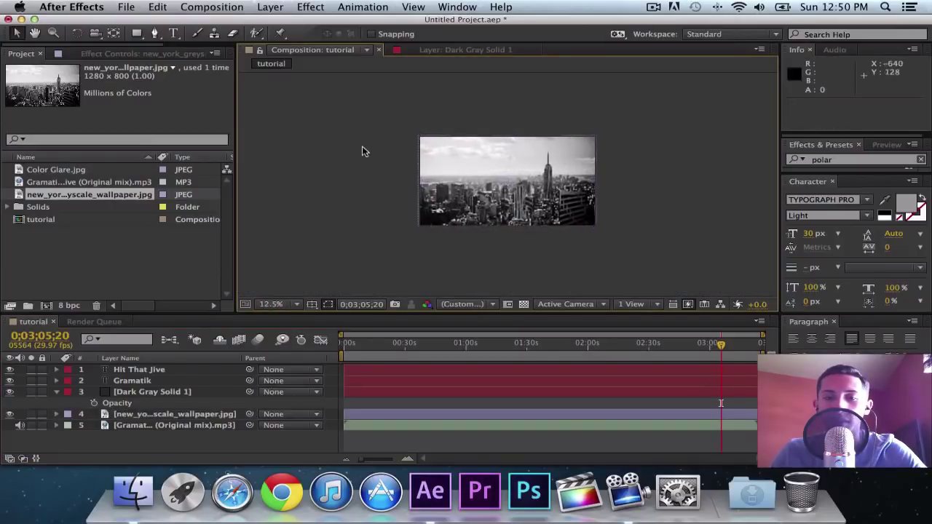
scroll(529, 180, "up", 1)
scroll(525, 174, "up", 1)
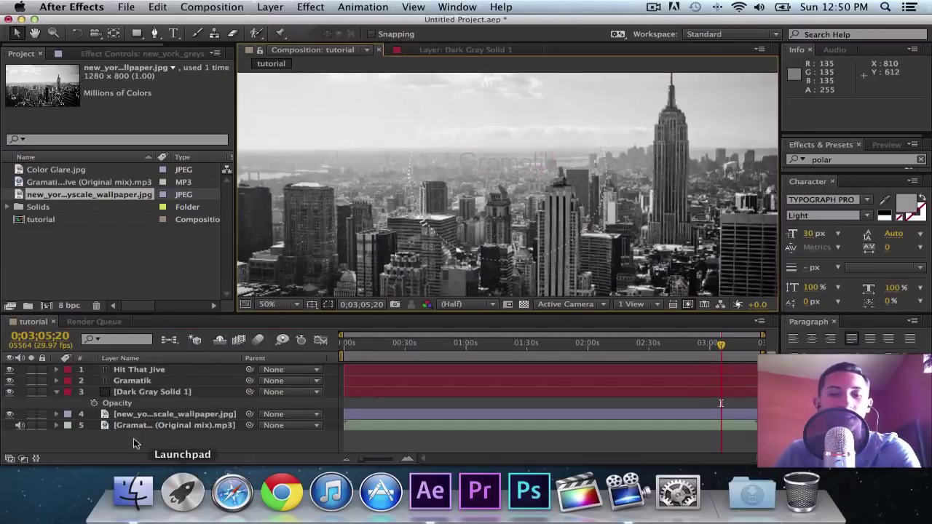
left_click(142, 417)
key("Delete")
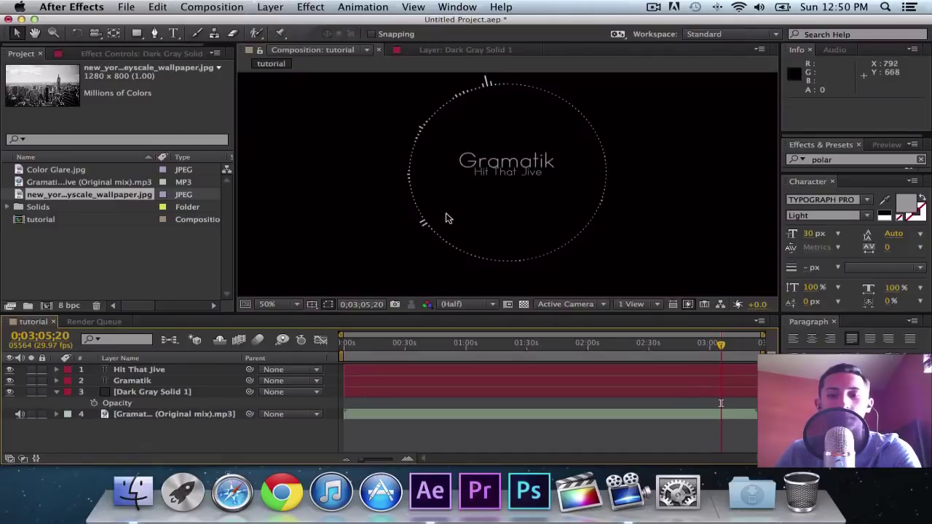
Import the sunset road photo Man Made_road_408690.jpg into the project
double_click(110, 238)
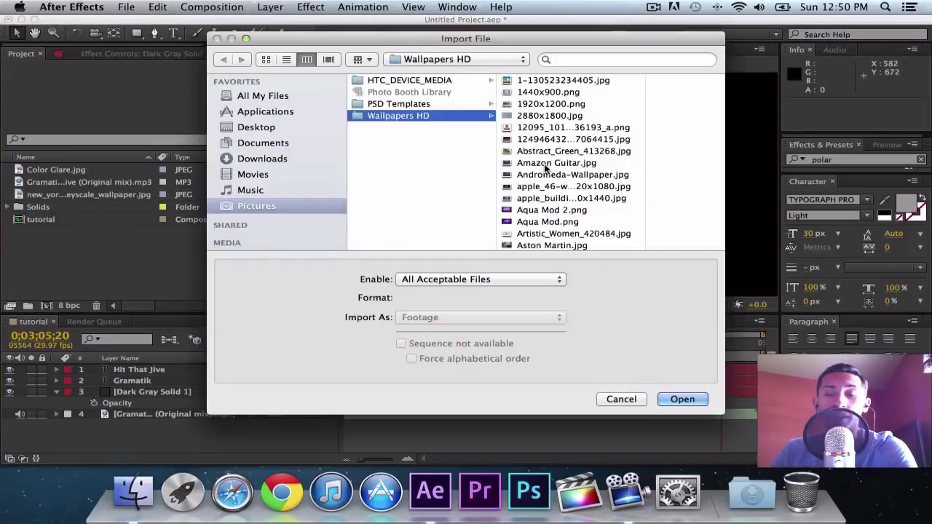
scroll(551, 170, "down", 10)
scroll(551, 170, "down", 15)
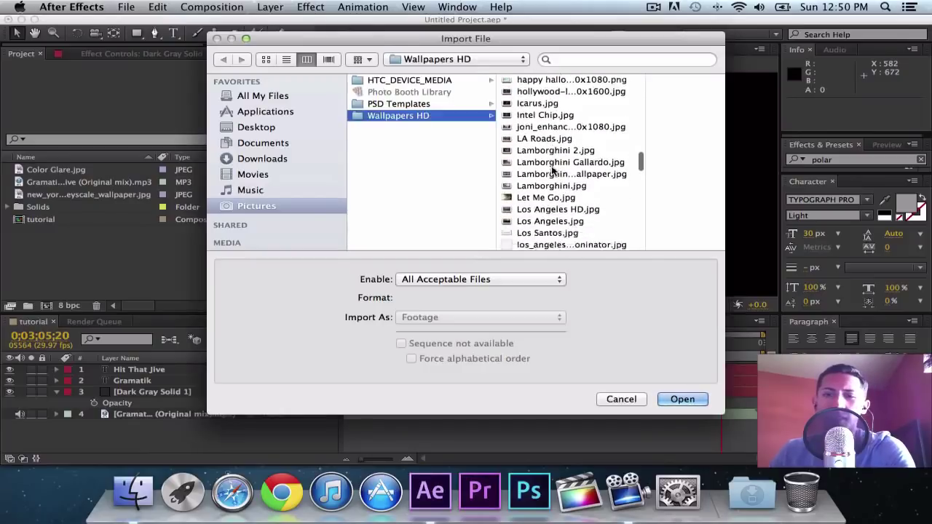
left_click(552, 168)
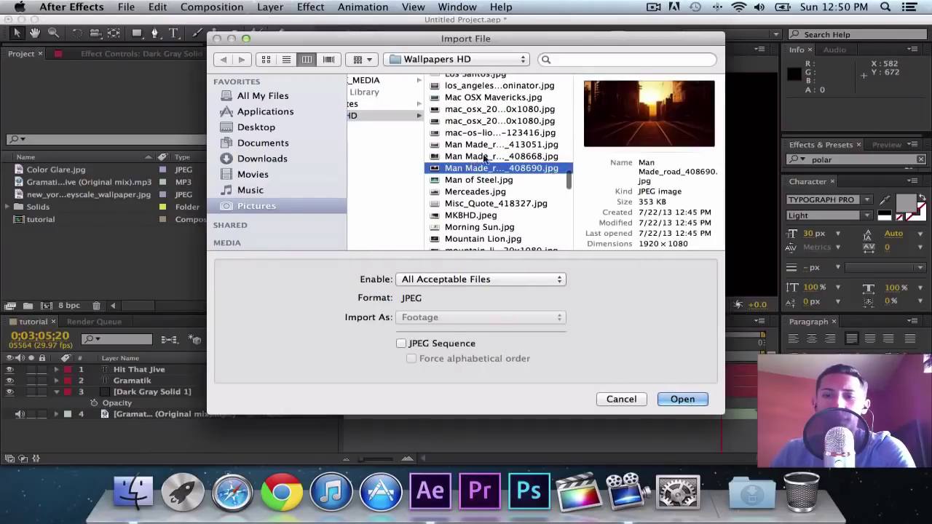
left_click(688, 399)
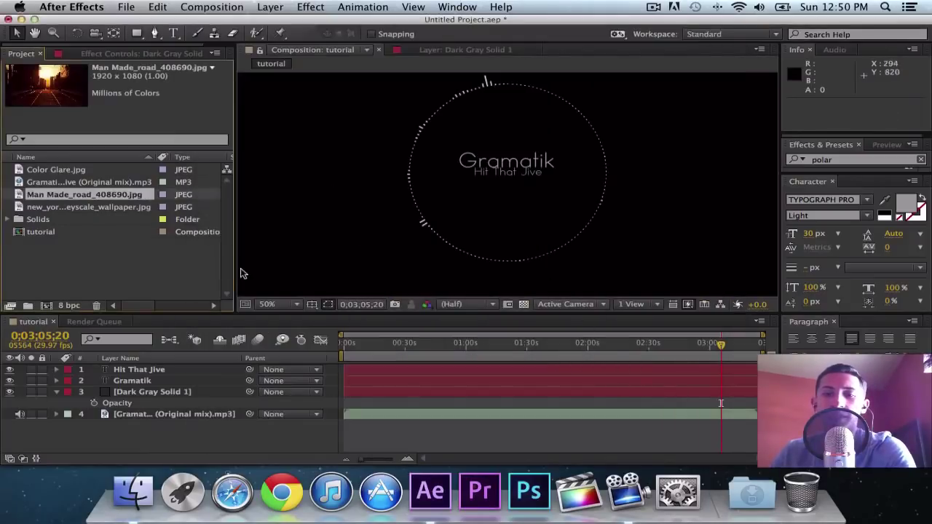
Place Man Made_road_408690.jpg in the timeline as the background beneath the solid
left_click_drag(84, 194, 136, 412)
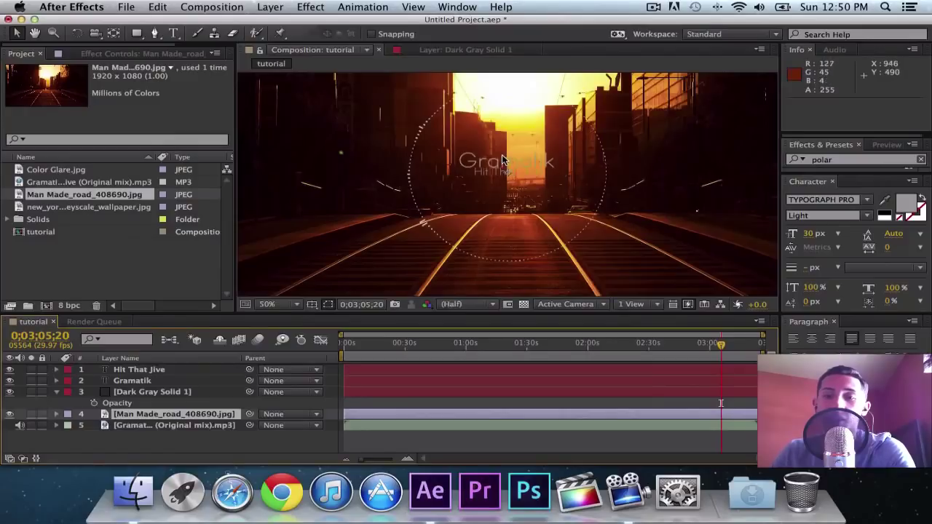
scroll(506, 164, "down", 4)
scroll(504, 163, "up", 4)
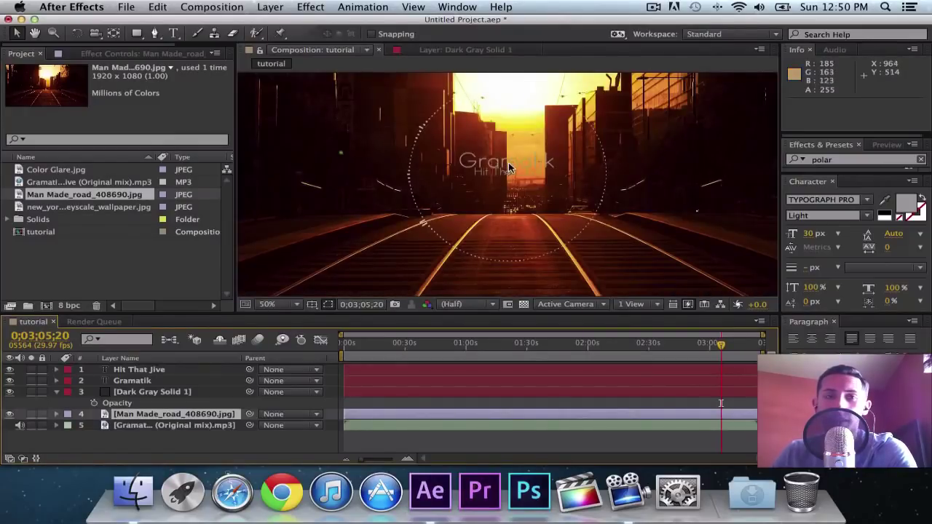